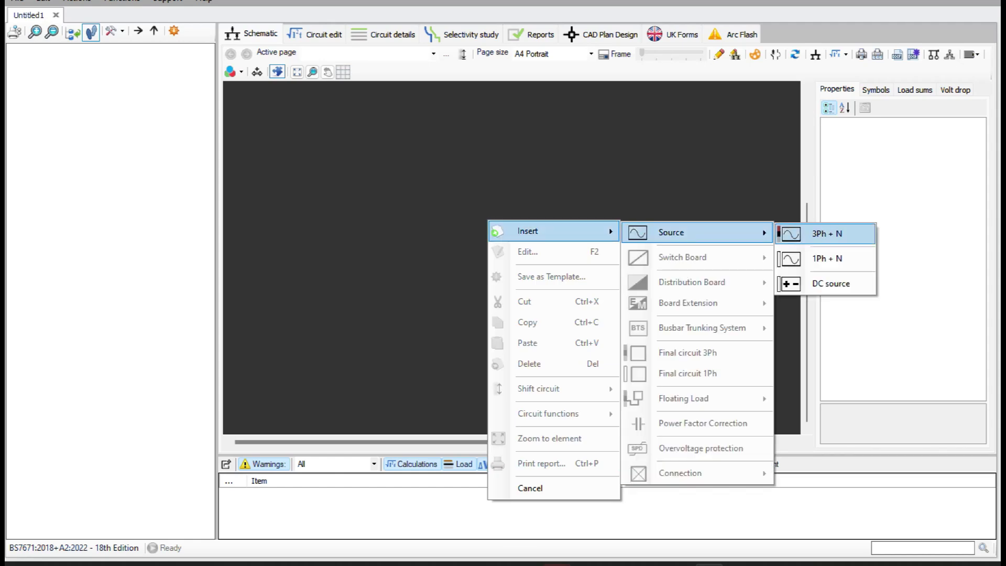
# Insert a 1Ph + N source and set its prospective earth fault current to 1.13 kA and short circuit current to 4.25 kA.
pyautogui.click(827, 234)
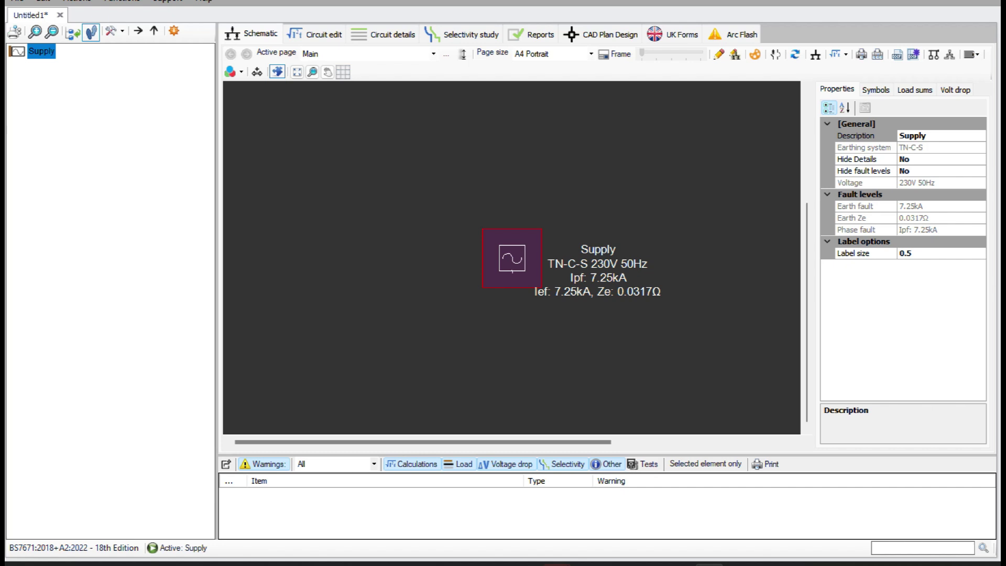
pyautogui.doubleClick(512, 271)
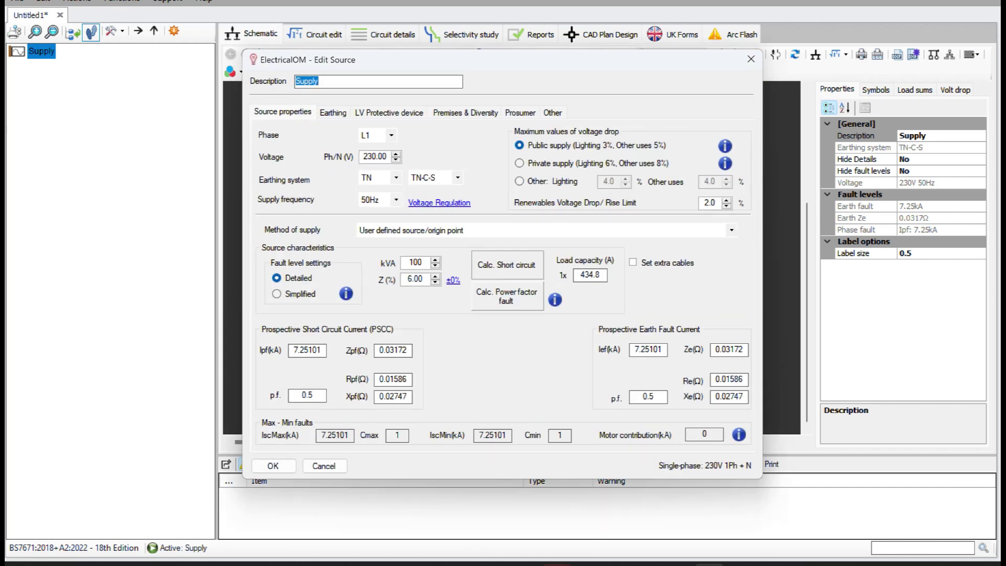
pyautogui.doubleClick(663, 352)
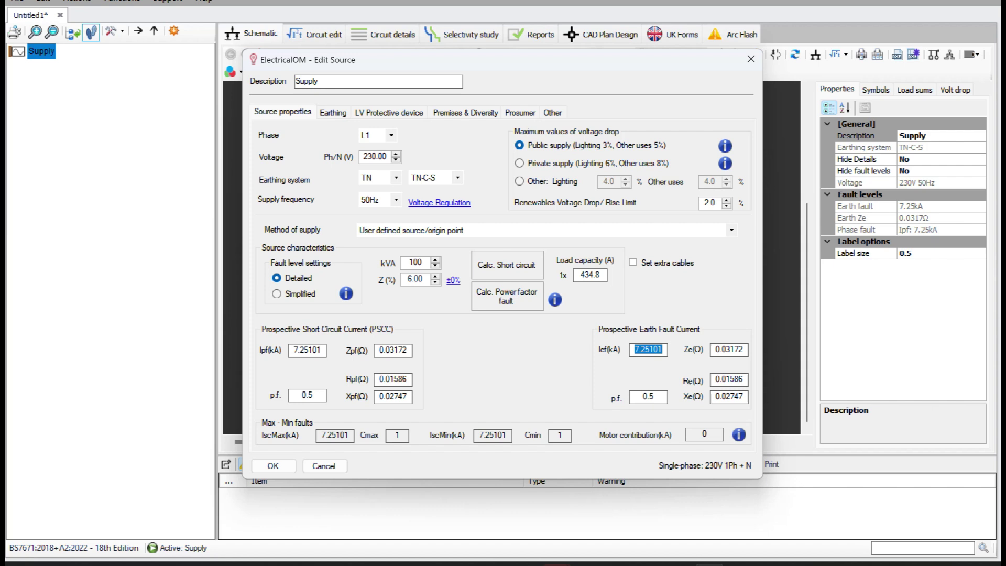
pyautogui.write('1.13')
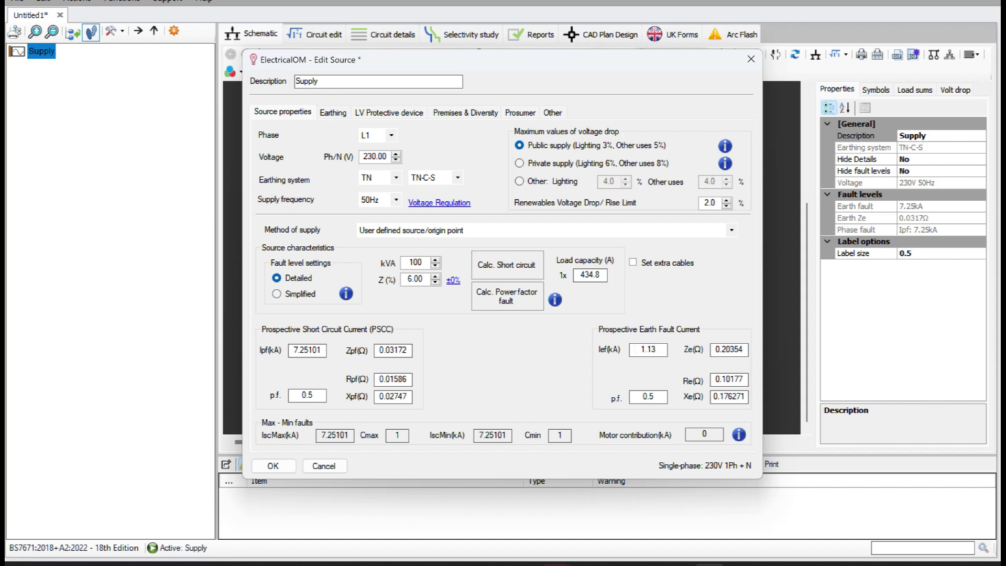
pyautogui.doubleClick(315, 350)
pyautogui.write('4.25')
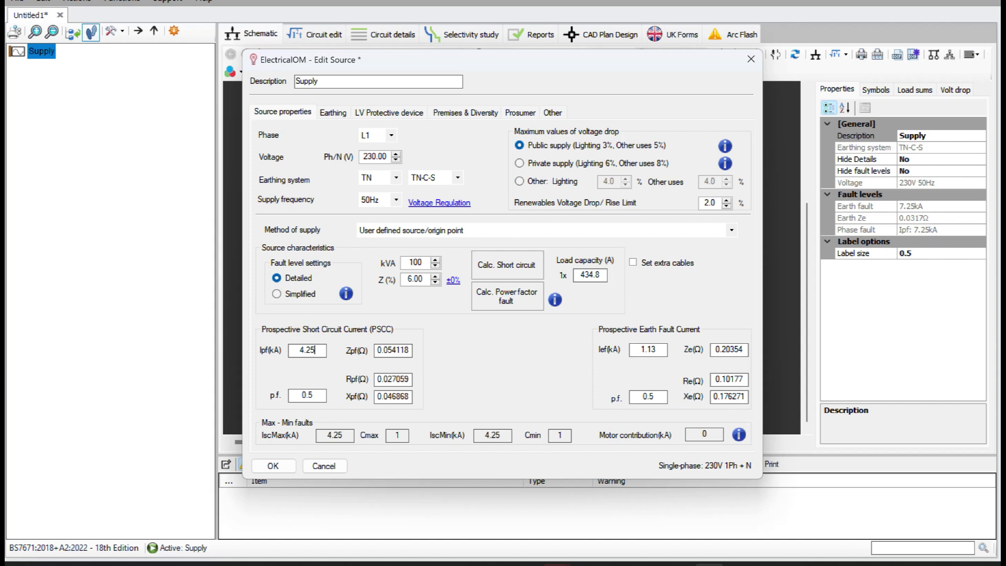
# Enable the supply's earthing conductor and set its cross-sectional area to 16 mm².
pyautogui.click(333, 112)
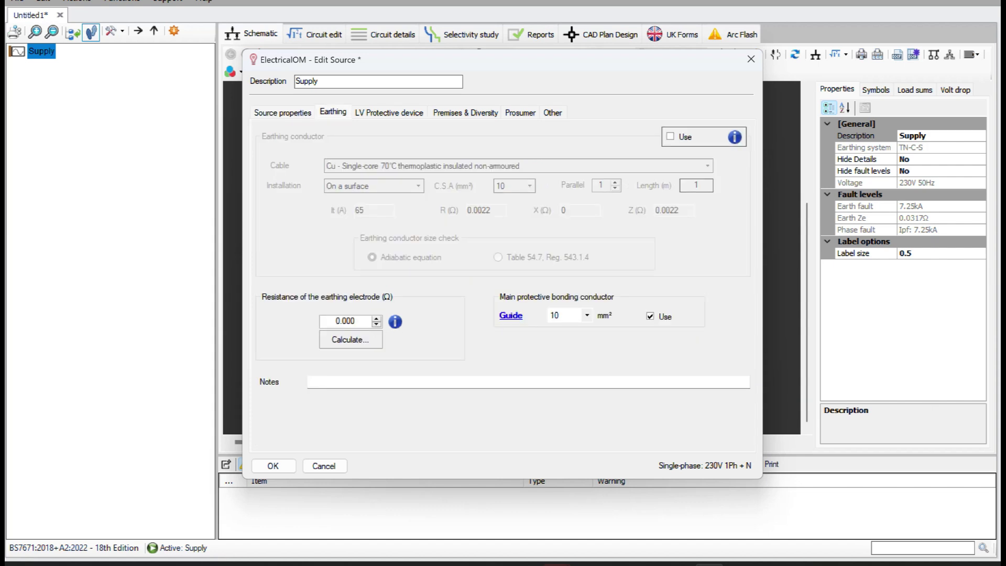
pyautogui.click(671, 136)
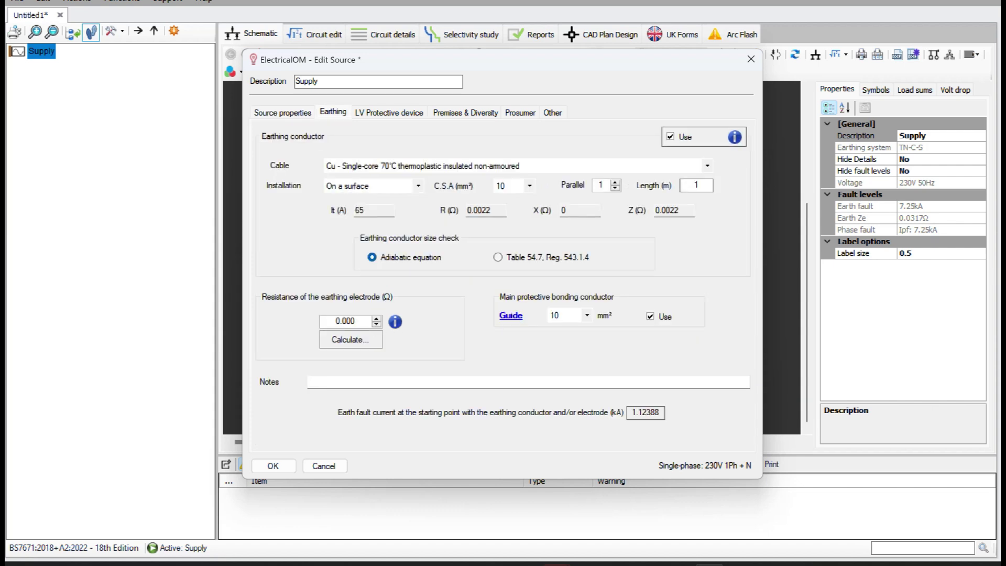
pyautogui.click(529, 185)
pyautogui.click(508, 234)
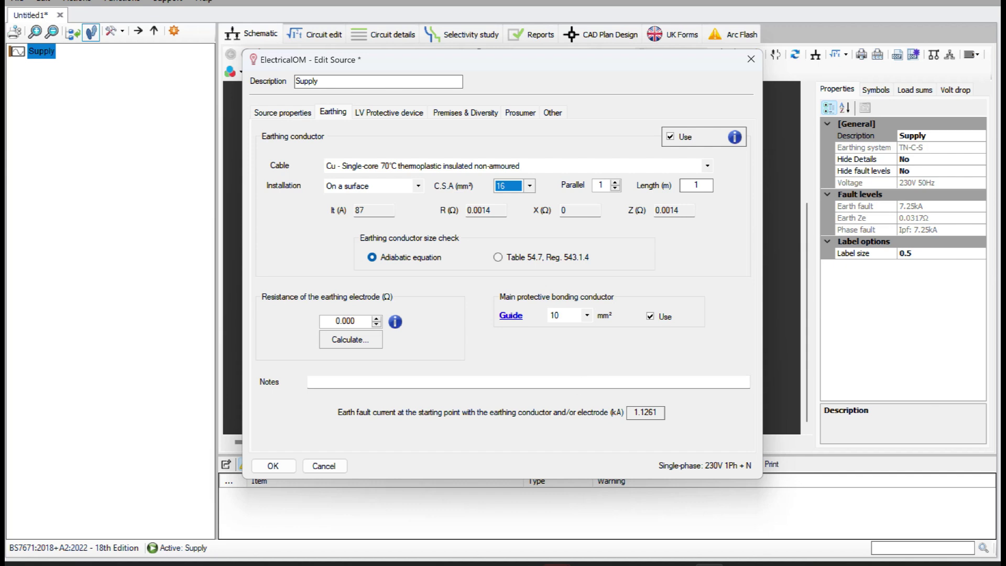
# Enable DNO protection with a Generic BS1361 Type II 100 A fuse and show the supplier device, meter tails and meter symbols.
pyautogui.hotkey('ctrl', 'Tab')
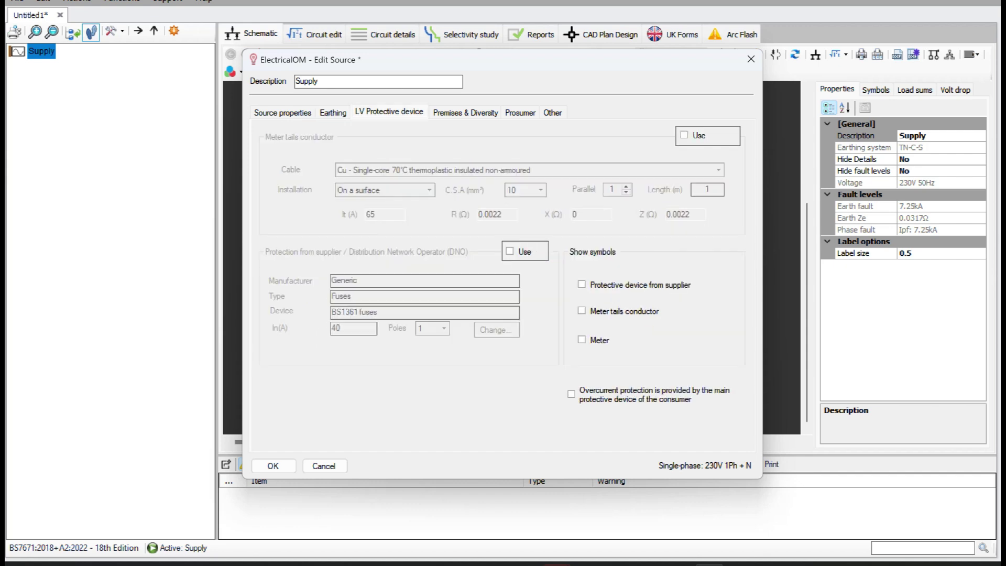
pyautogui.press('space')
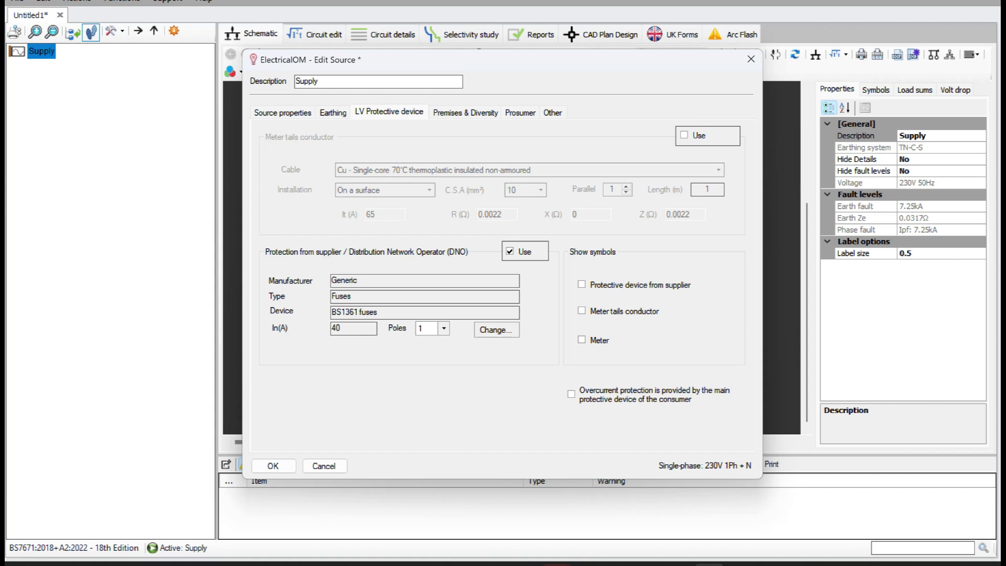
pyautogui.click(496, 330)
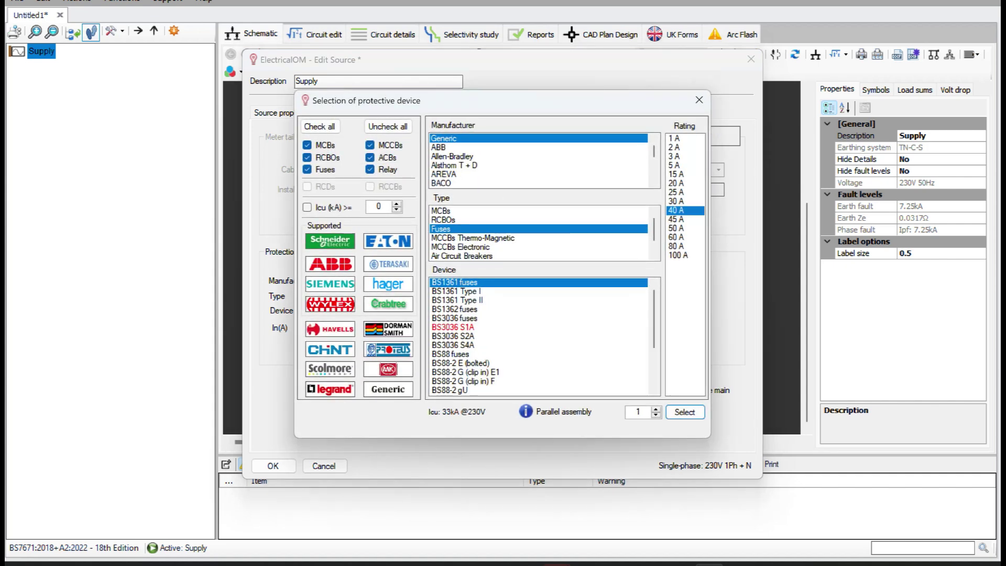
pyautogui.click(454, 310)
pyautogui.click(457, 300)
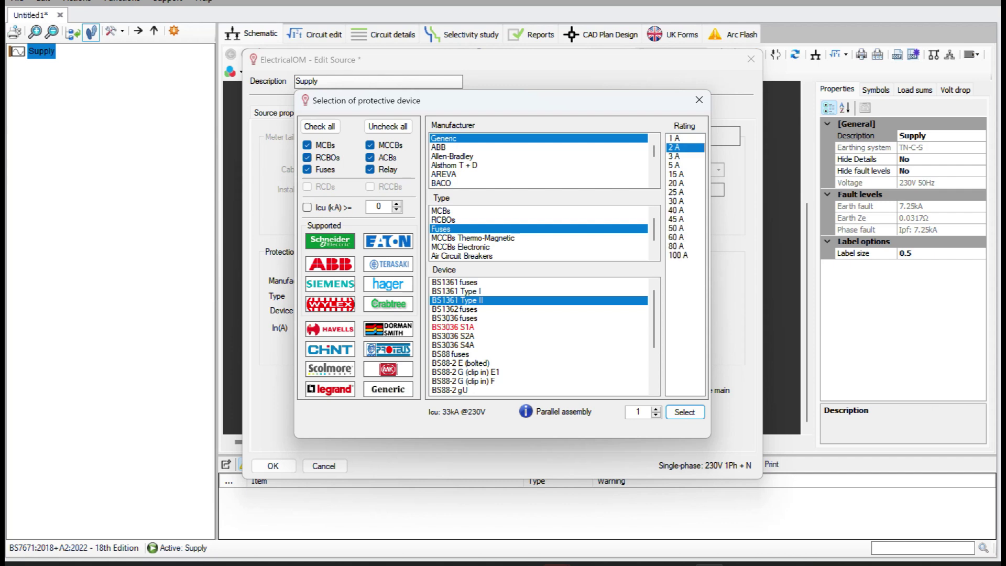
pyautogui.click(678, 255)
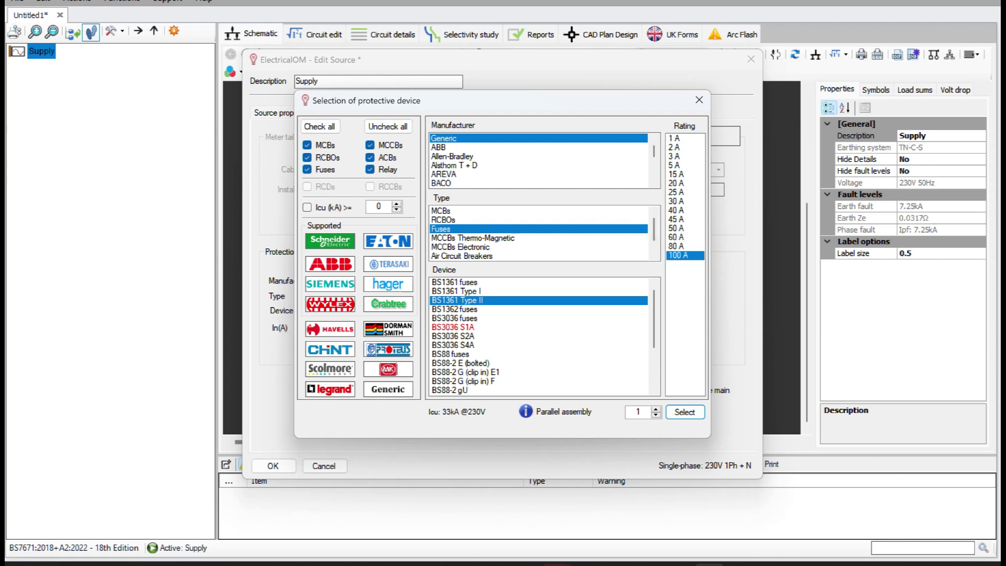
pyautogui.click(686, 412)
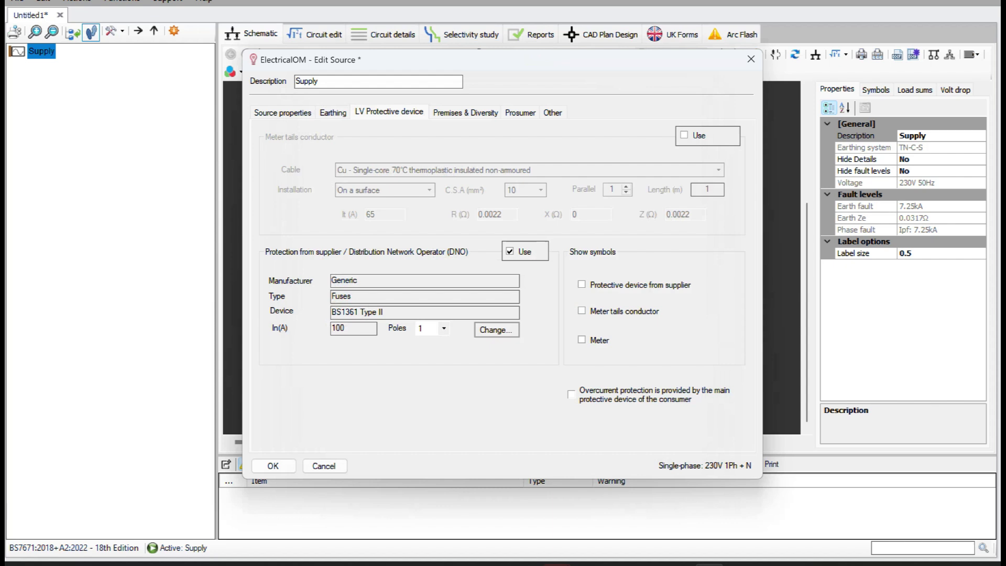
pyautogui.click(582, 285)
# Enable the prosumer option for the supply and accept the source settings.
pyautogui.click(465, 112)
pyautogui.hotkey('ctrl', 'Tab')
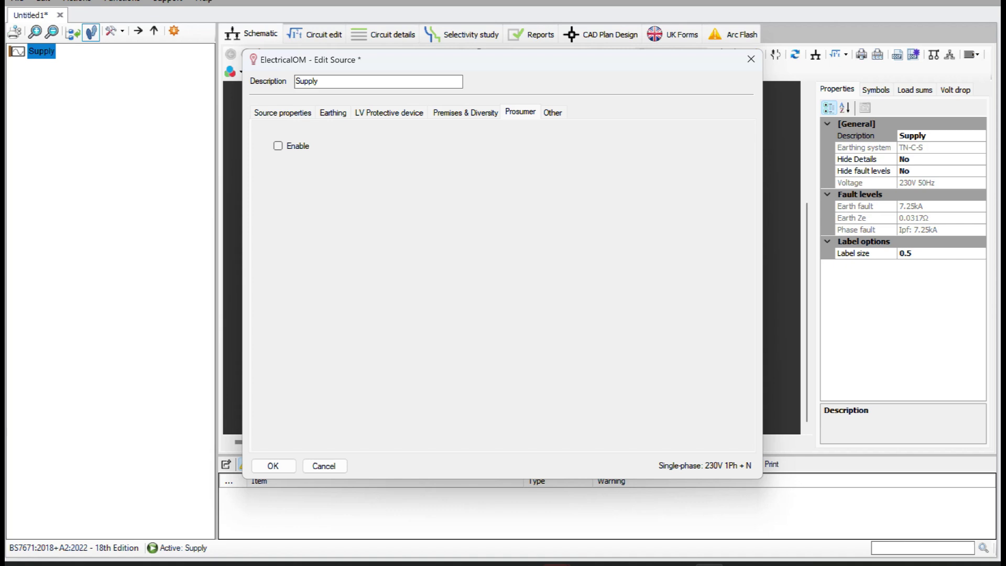
pyautogui.click(278, 146)
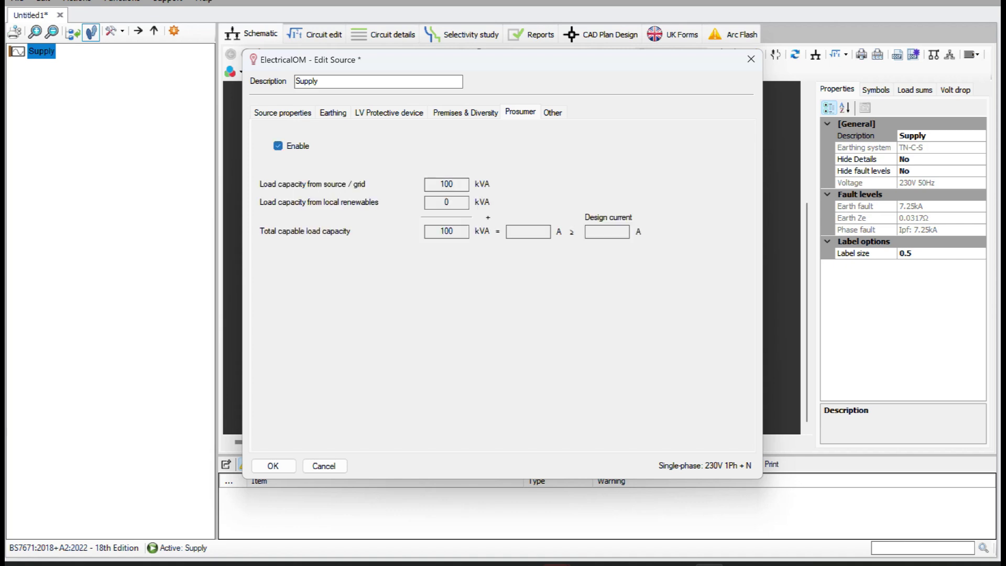
pyautogui.click(283, 112)
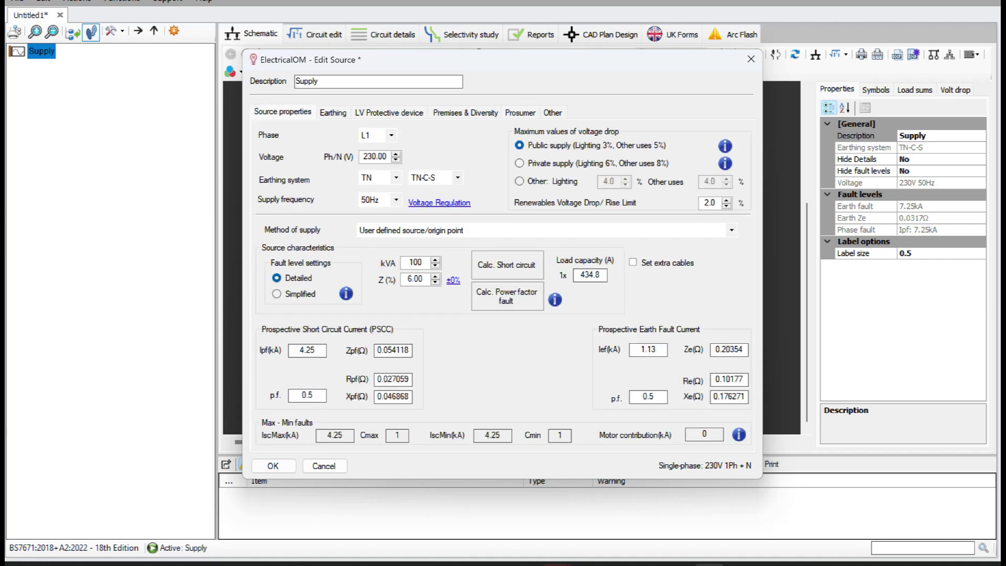
pyautogui.press('Return')
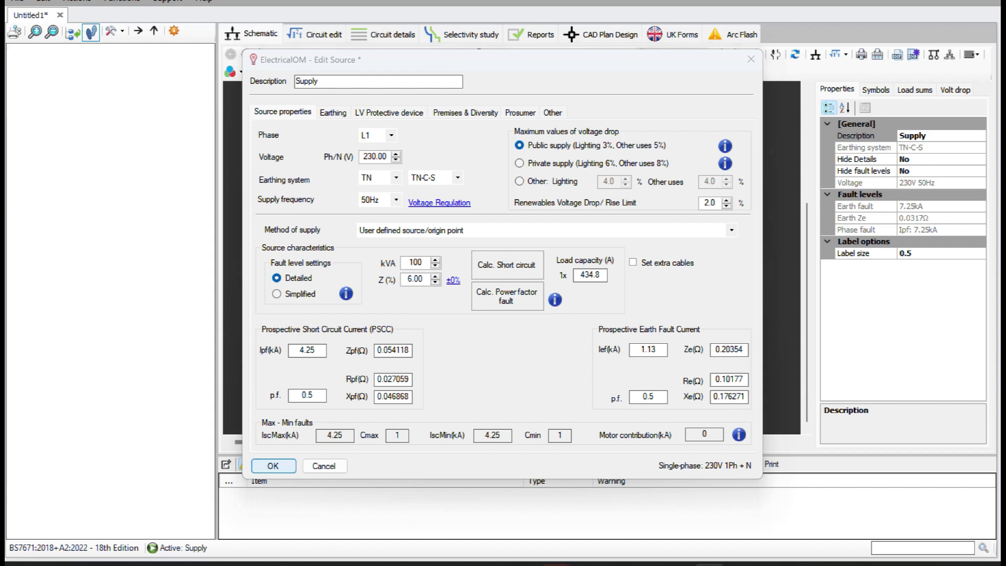
# Insert a single-phase switch board fed from the supply, below the meter.
pyautogui.scroll(-2, 699, 281)
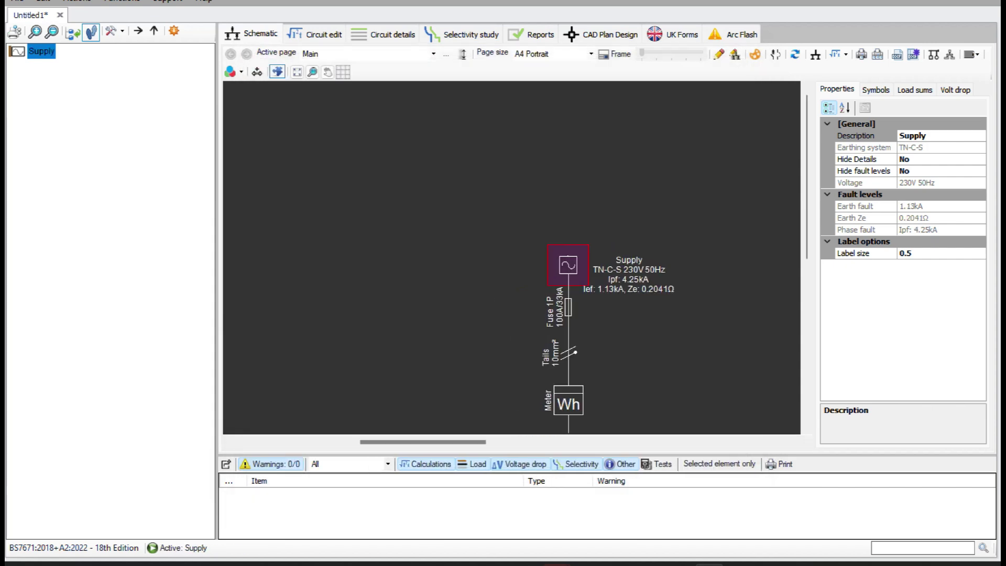
pyautogui.moveTo(807, 177); pyautogui.dragTo(807, 306)
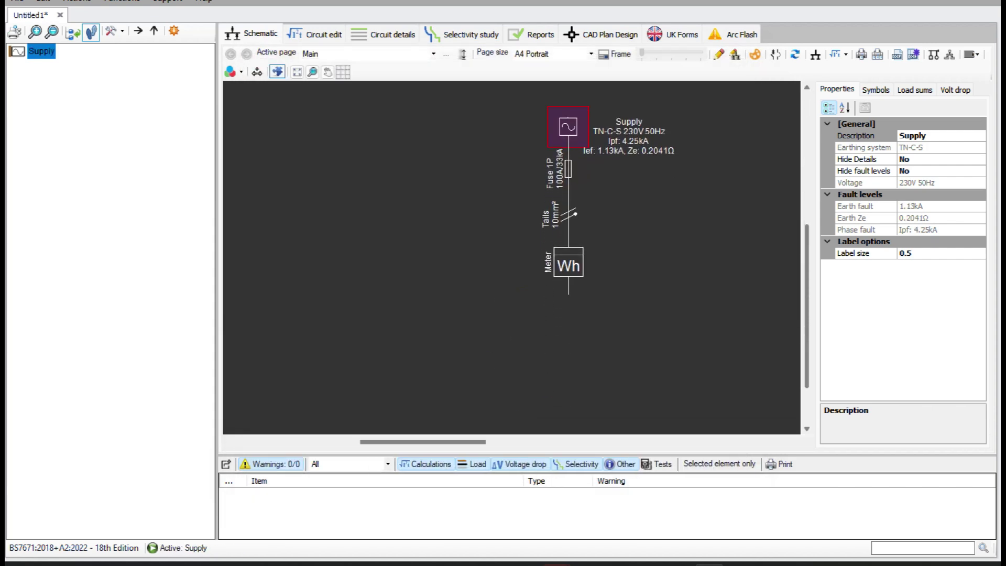
pyautogui.rightClick(569, 283)
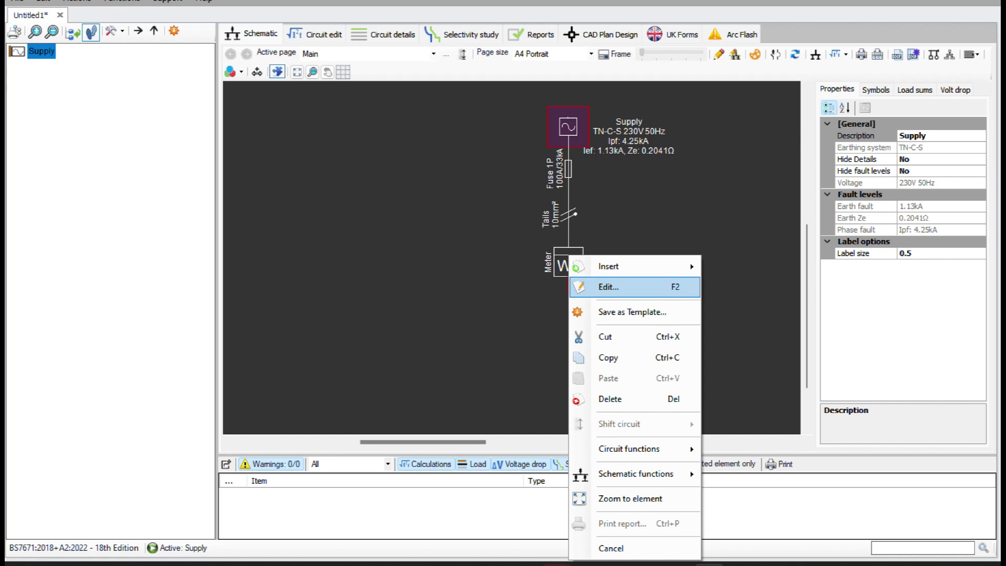
pyautogui.moveTo(618, 266)
pyautogui.moveTo(763, 292)
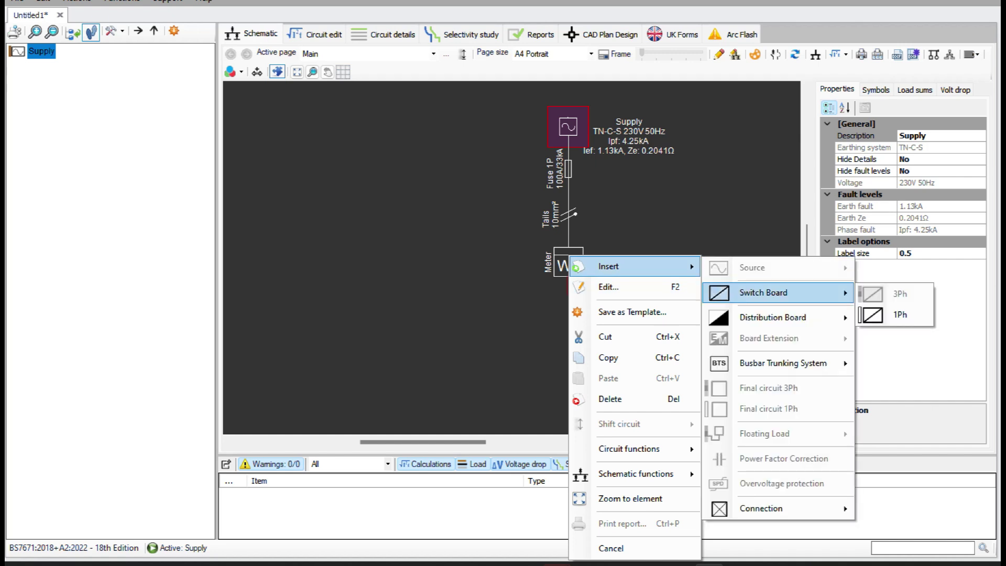
pyautogui.click(897, 314)
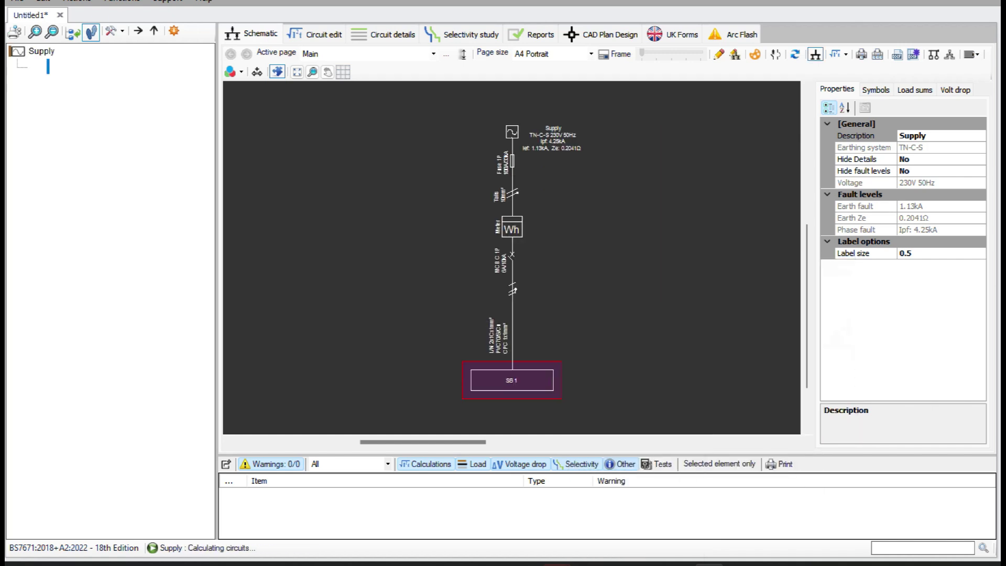
# Set the switch board's plan prefix to GivEnergy Gateway and its description to Gateway in the circuit editor.
pyautogui.click(313, 34)
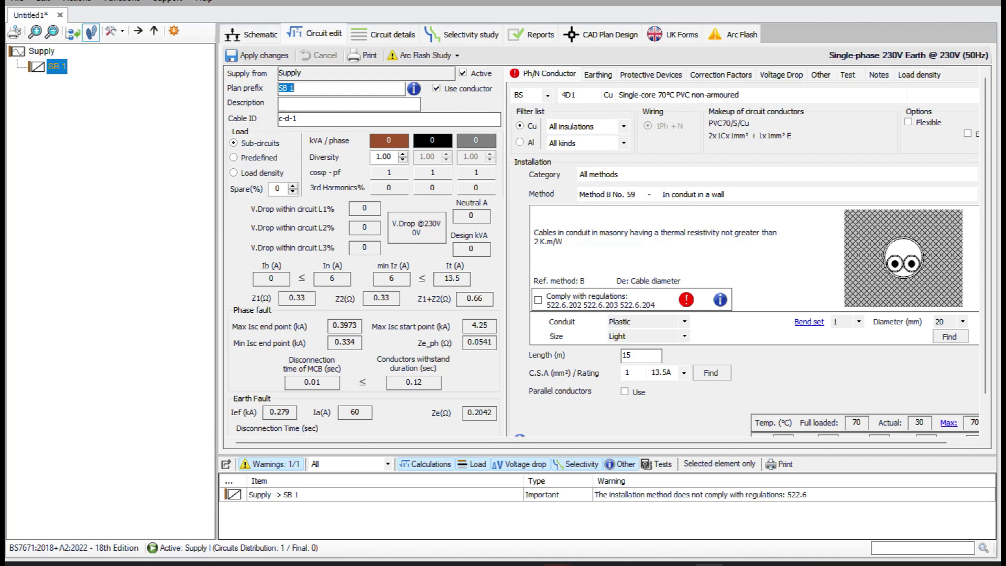
pyautogui.write('Give')
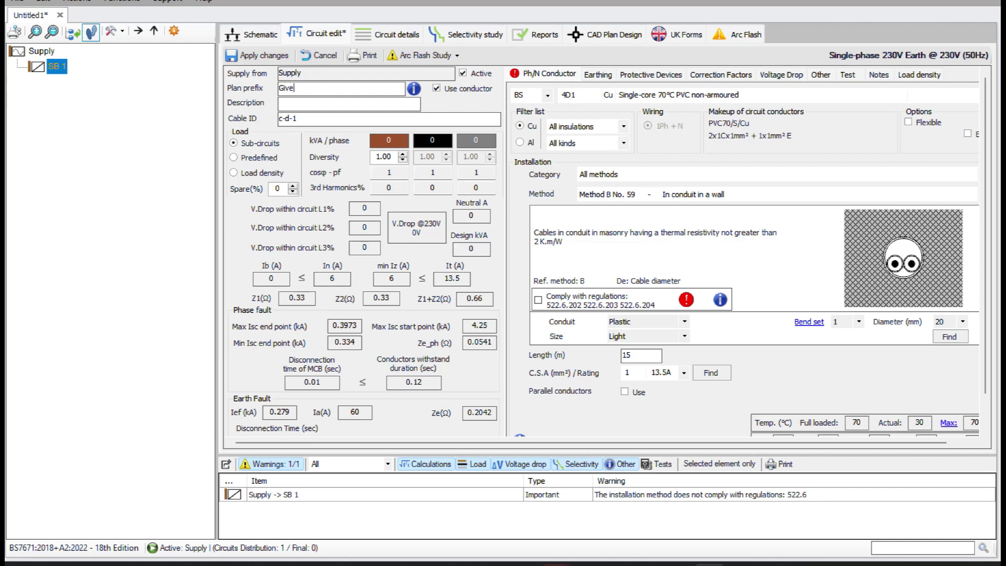
pyautogui.press('BackSpace')
pyautogui.write('Energy Gateway')
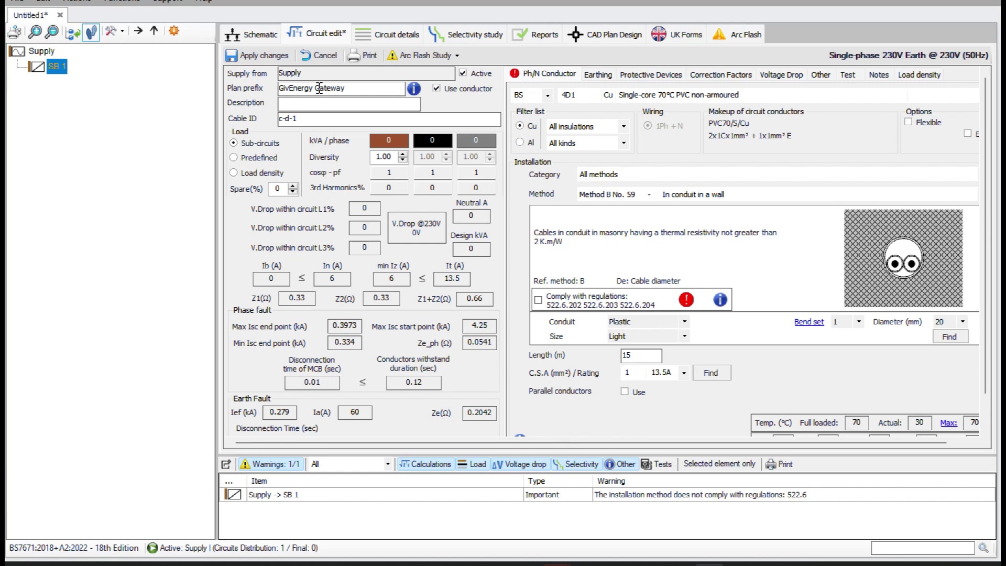
pyautogui.click(295, 104)
pyautogui.write('Gateway')
# Choose 4D1 copper single-core 70°C PVC non-armoured cable with a 25 mm² cross-section for the gateway's phase and neutral conductors.
pyautogui.click(543, 74)
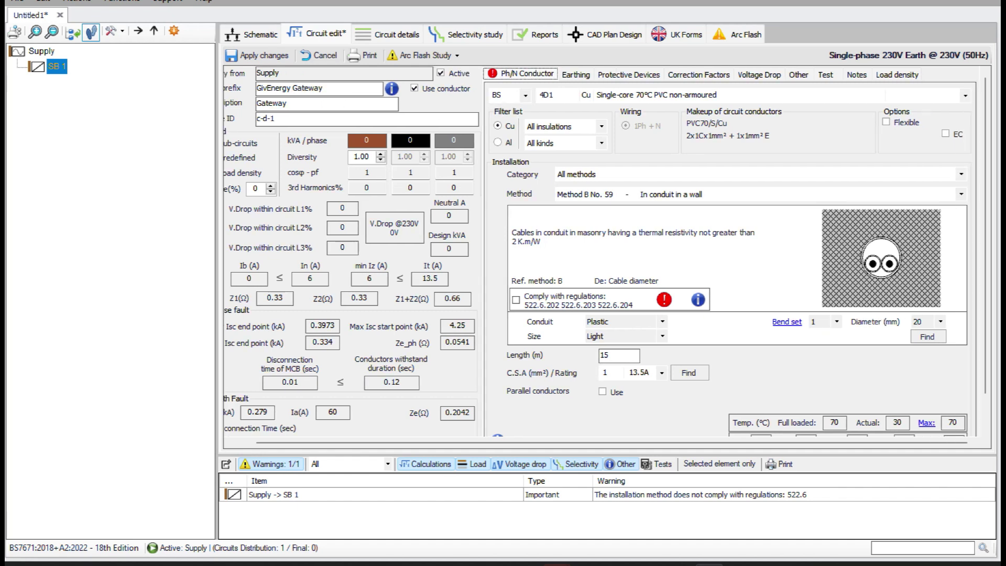
pyautogui.click(965, 95)
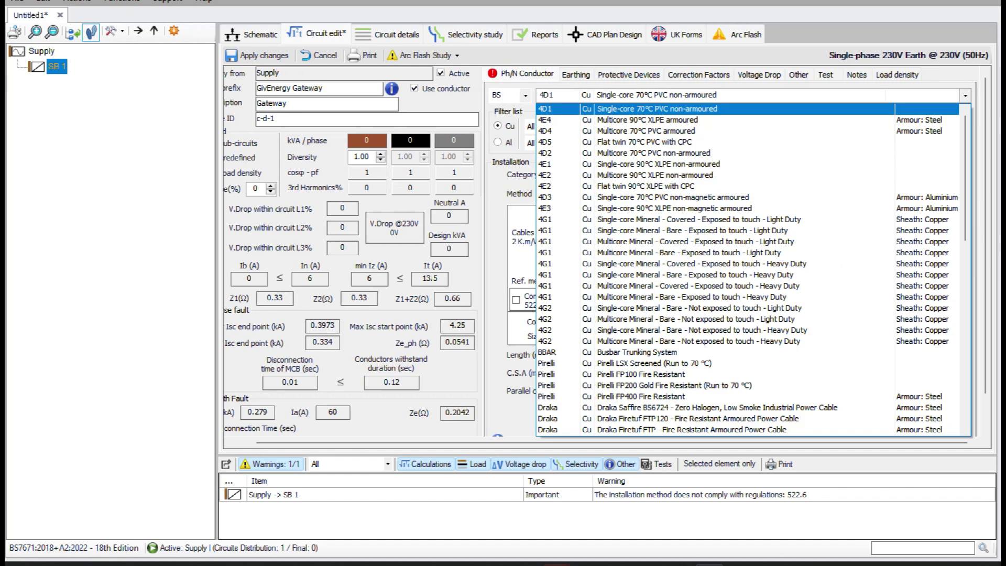
pyautogui.click(657, 109)
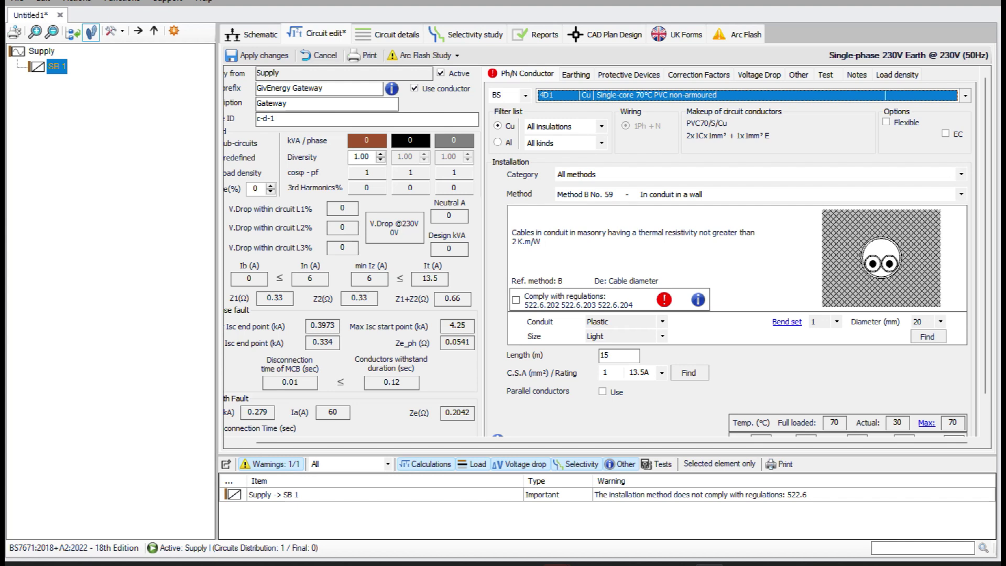
pyautogui.click(661, 373)
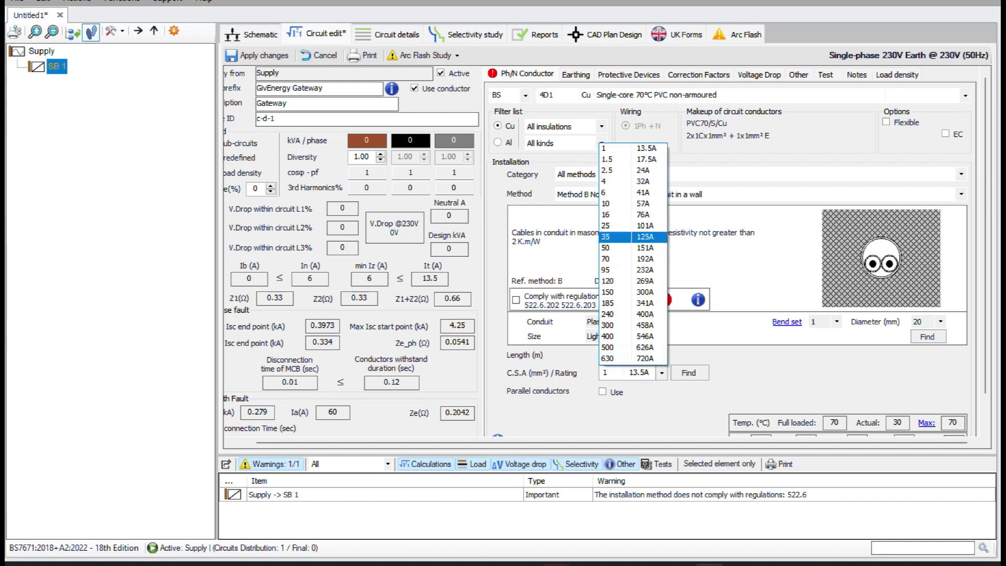
pyautogui.click(614, 225)
# Set the gateway cable's length to 1 m and its installation to Method C No. 20, clipped direct flat touching.
pyautogui.click(616, 355)
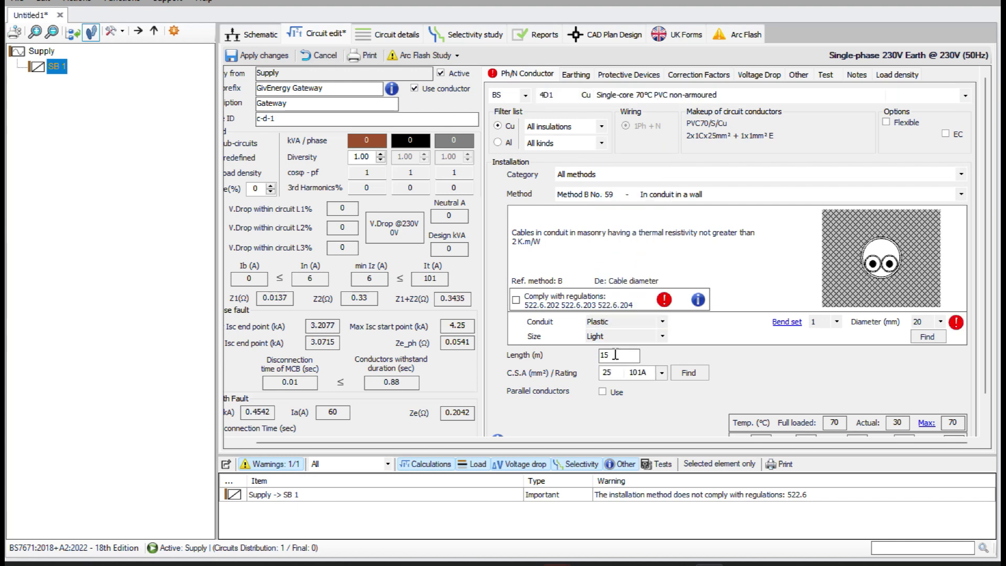
pyautogui.press('BackSpace')
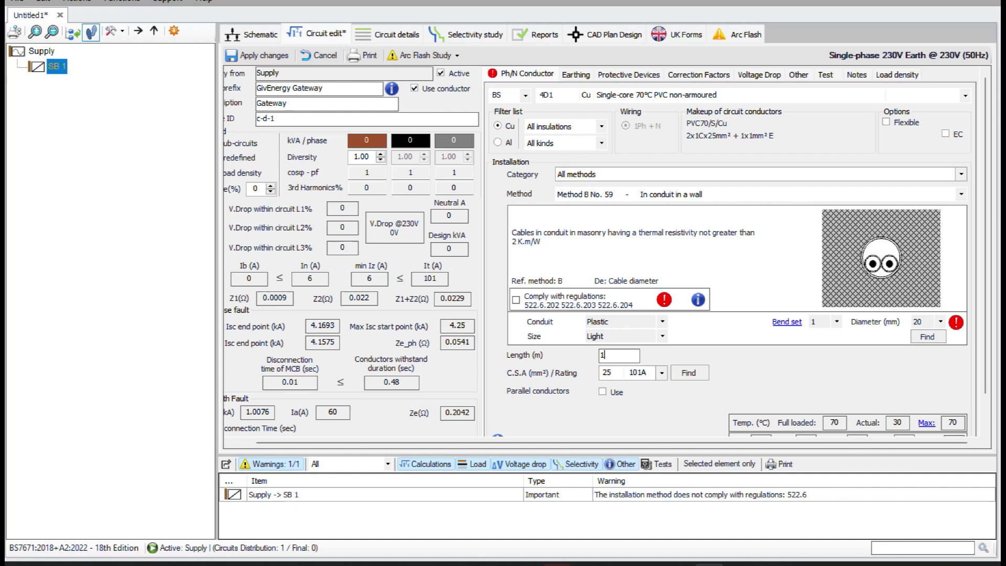
pyautogui.click(734, 194)
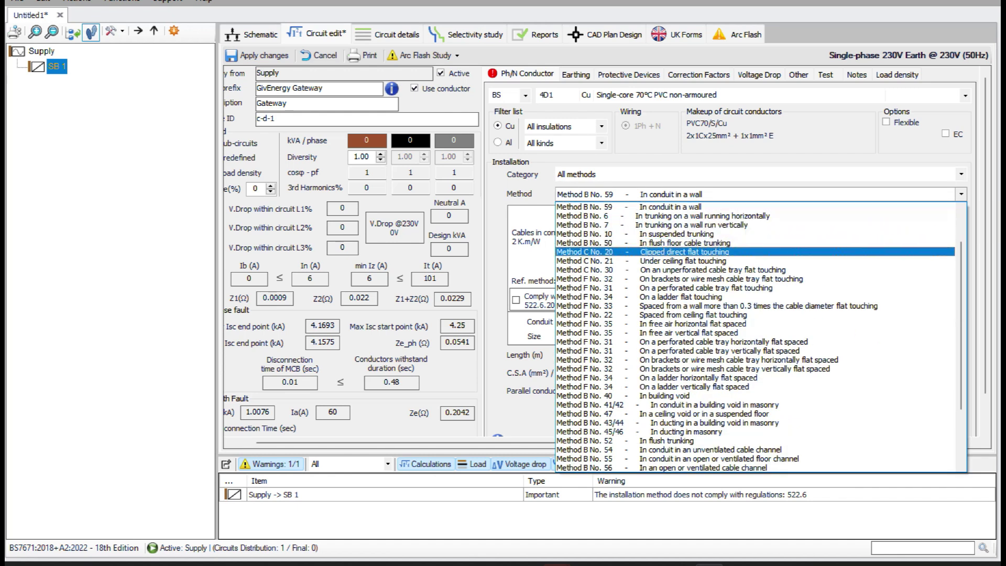
pyautogui.click(685, 252)
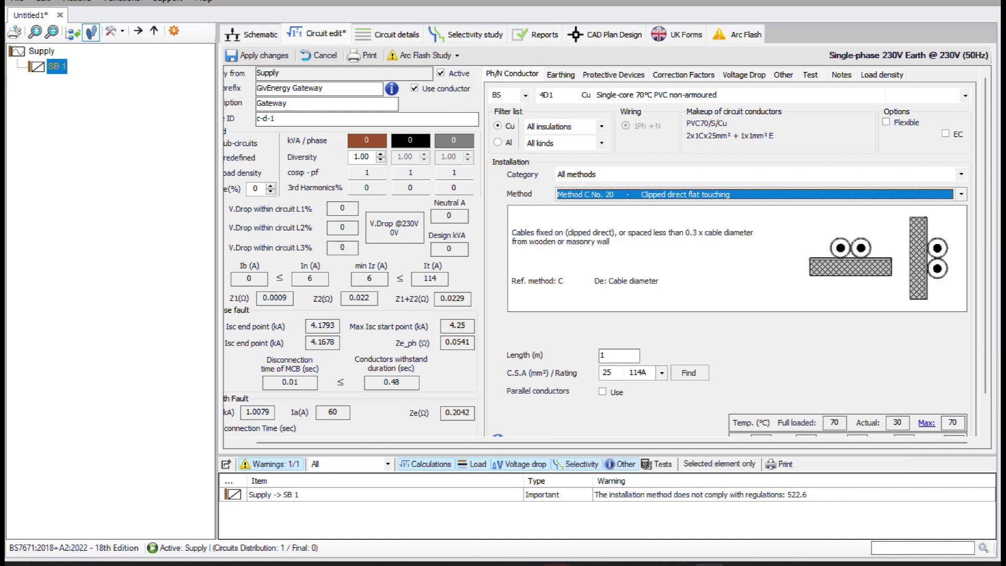
# Set the cross-section of the gateway's separate CPC conductor to 16 mm².
pyautogui.click(561, 75)
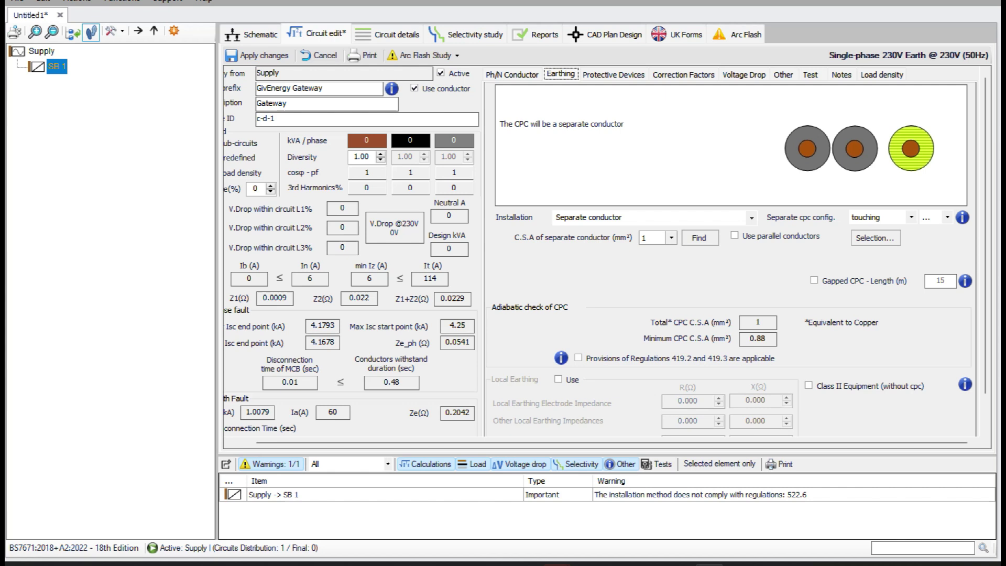
pyautogui.click(671, 237)
pyautogui.press('Return')
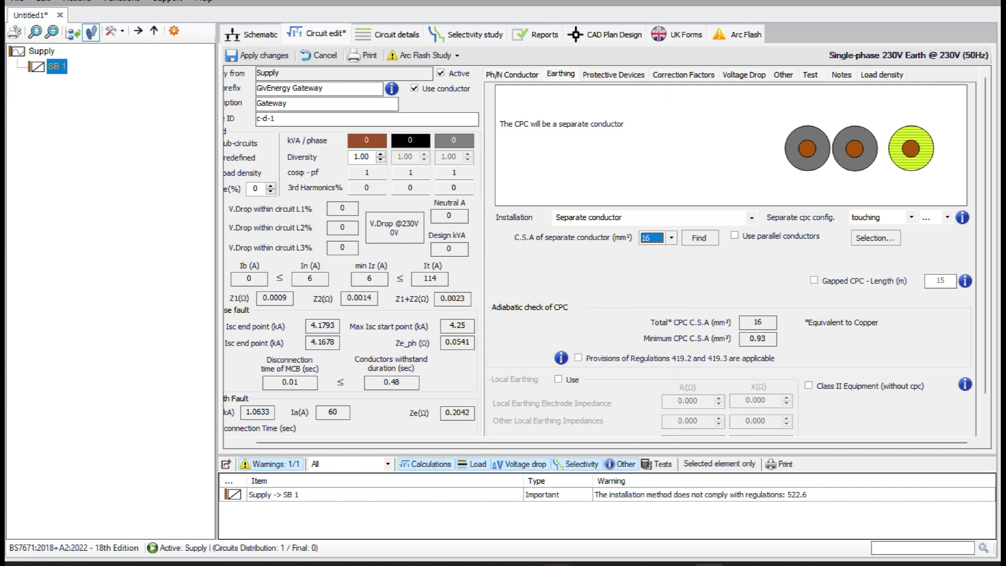
# Remove the overcurrent protective device from the gateway's circuit protection so that it relies on the supply fuse.
pyautogui.hotkey('ctrl', 'Tab')
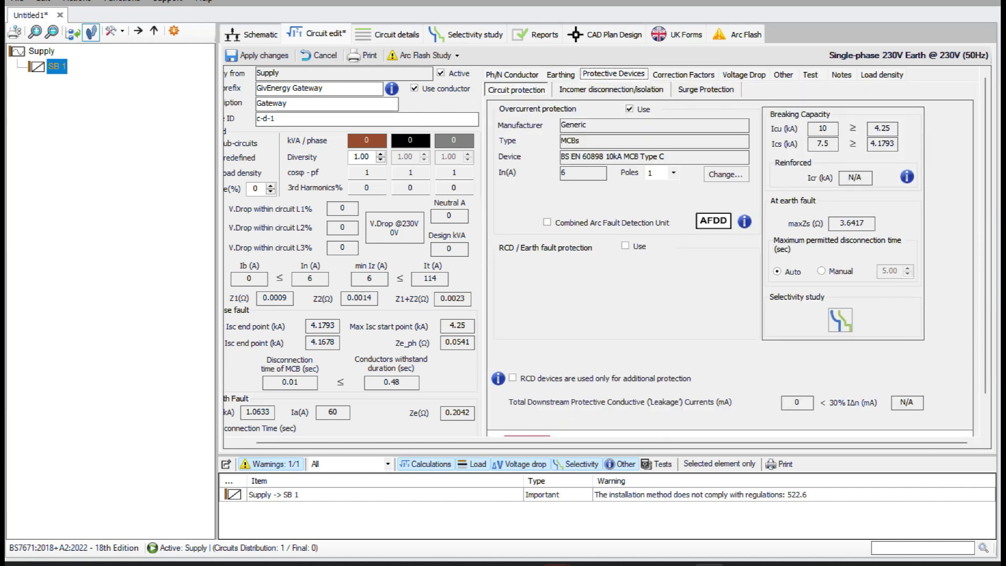
pyautogui.click(629, 109)
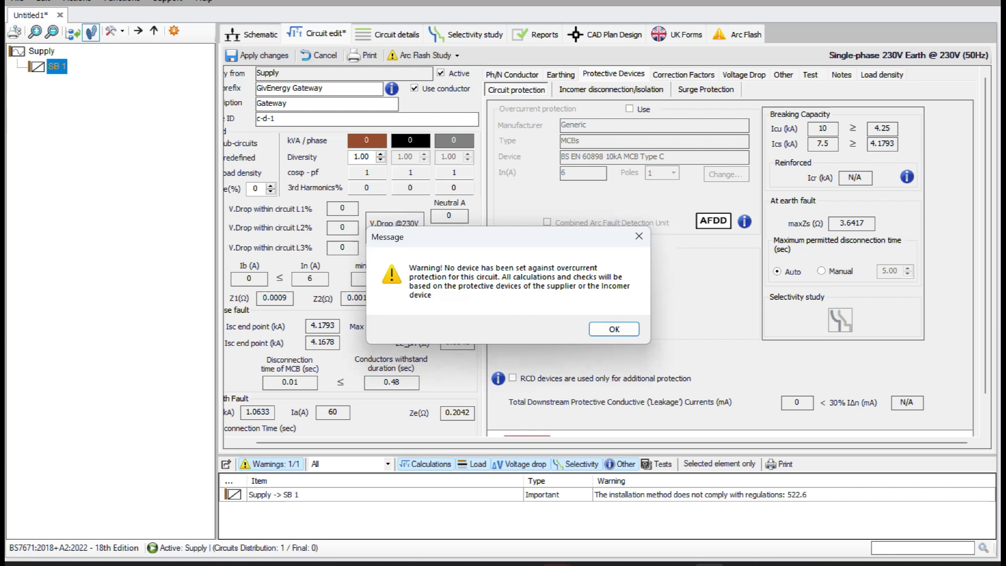
pyautogui.press('Return')
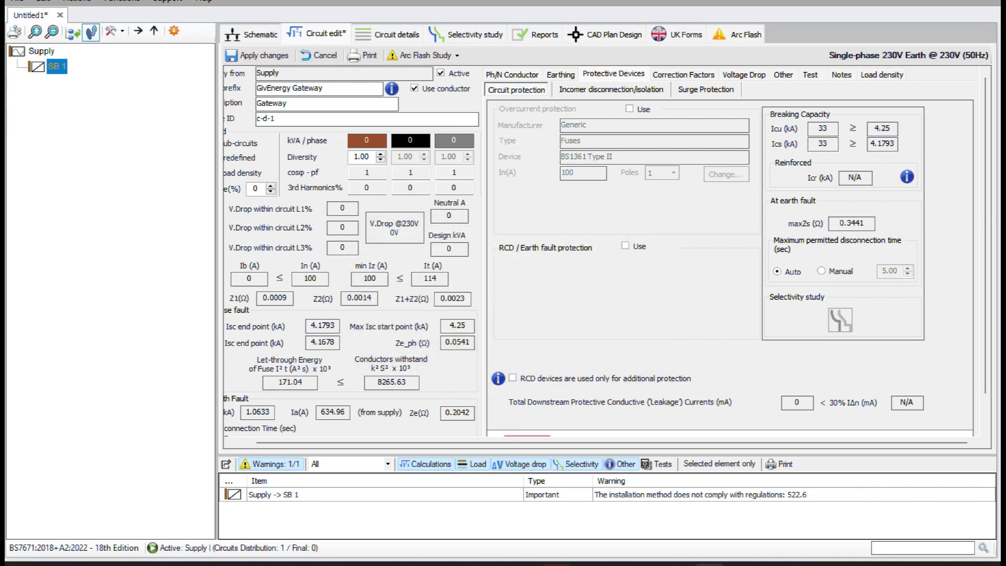
# Add a 100 A AC21 EN 60947-3 isolator as the gateway's incomer and save the circuit changes.
pyautogui.hotkey('ctrl', 'Tab')
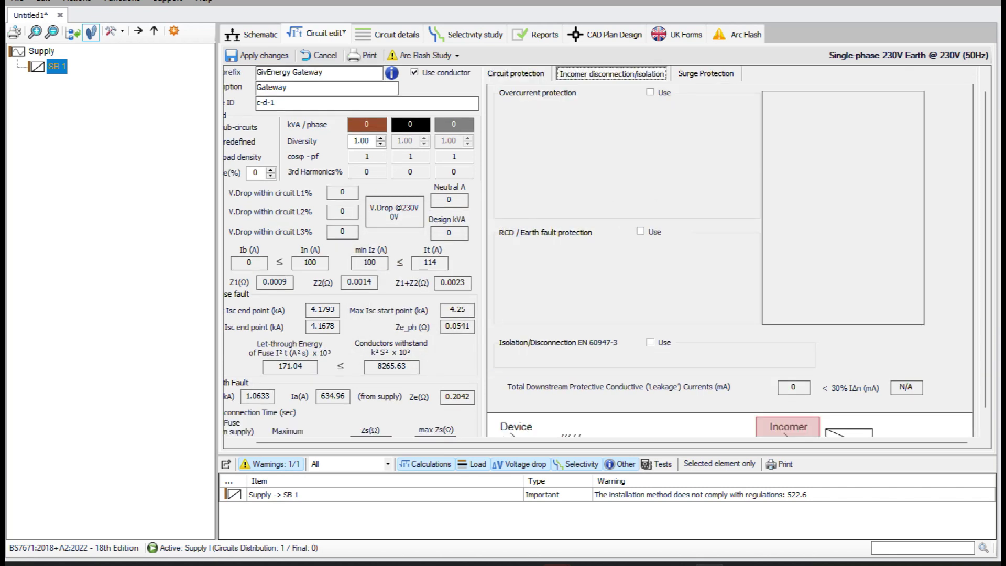
pyautogui.click(651, 342)
pyautogui.moveTo(675, 359); pyautogui.dragTo(658, 359)
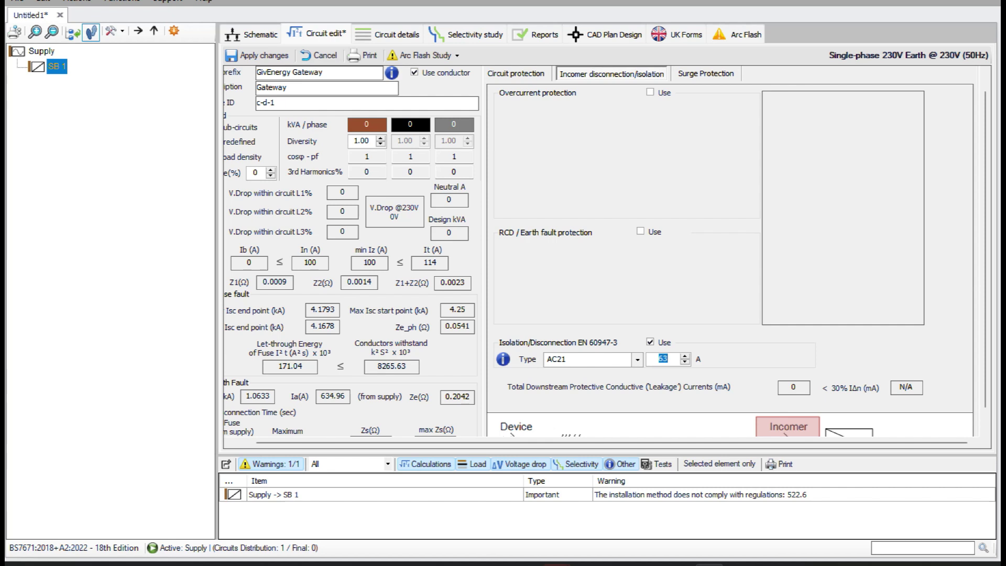
pyautogui.write('100')
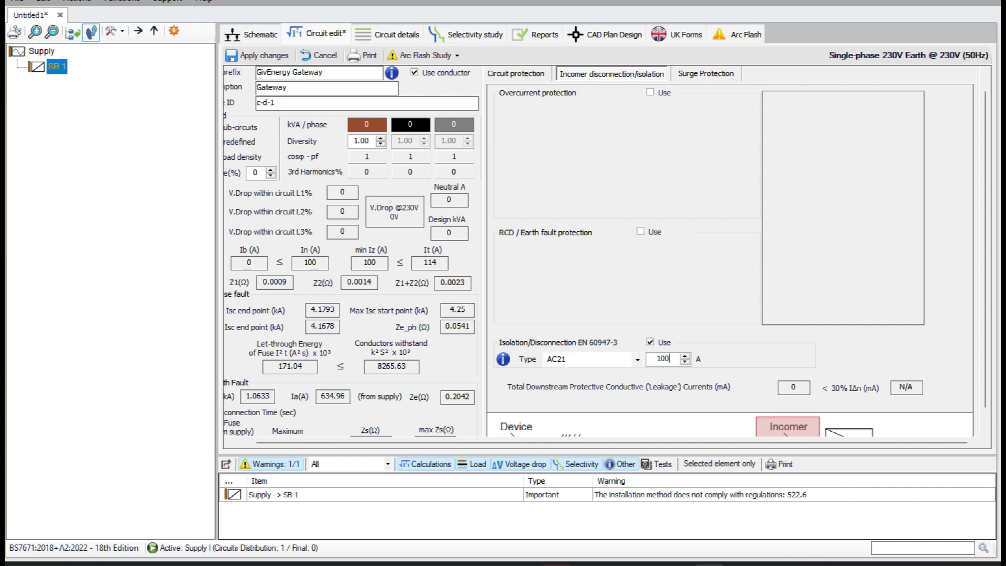
pyautogui.click(251, 33)
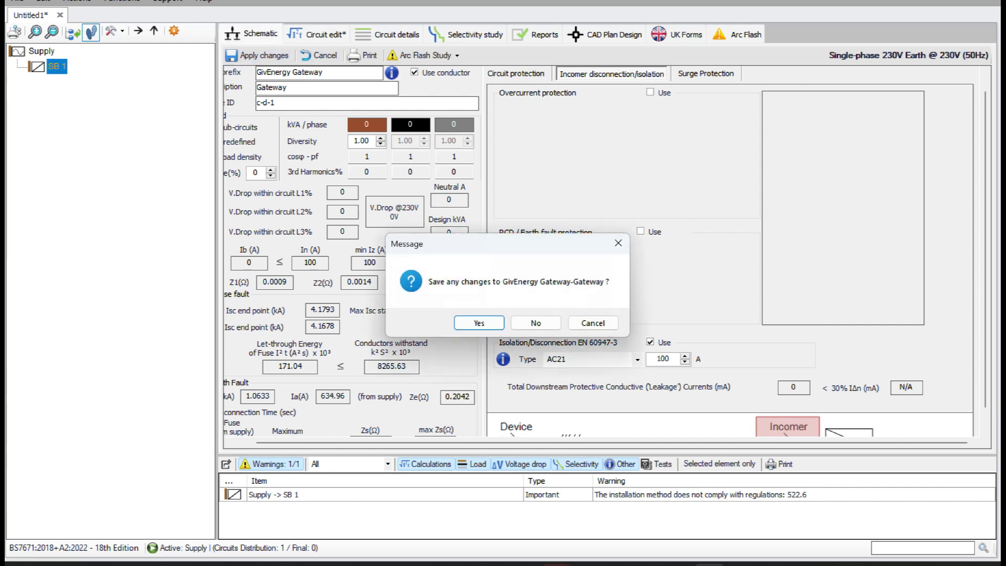
pyautogui.press('Return')
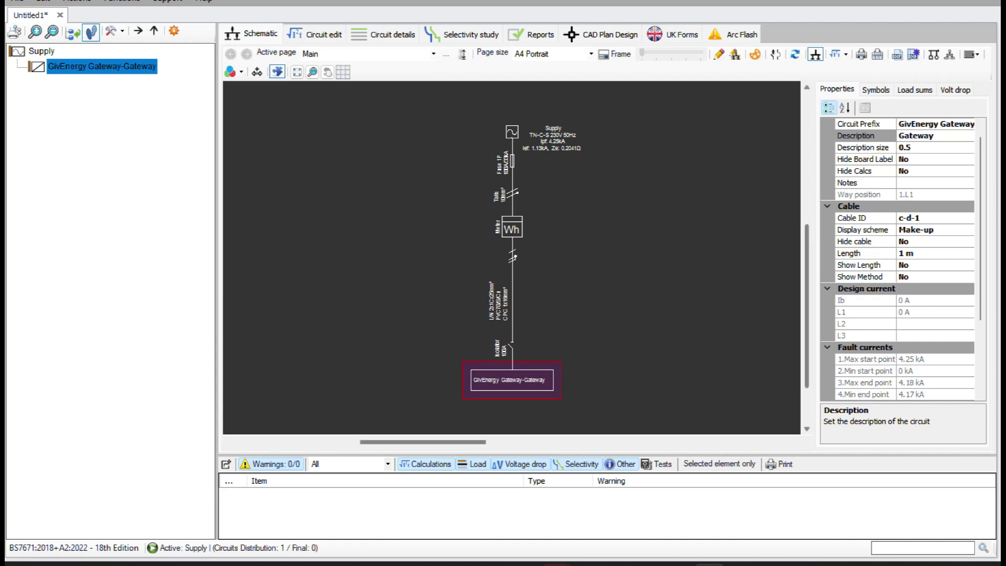
# Insert a single-phase (1Ph + N) UPS connection fed from the GivEnergy Gateway switch board.
pyautogui.scroll(-1, 481, 334)
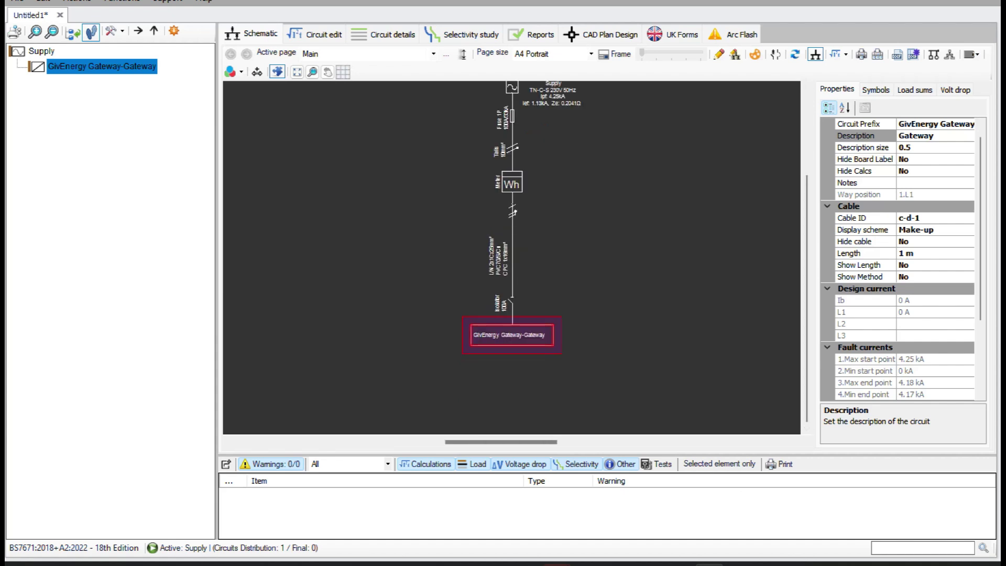
pyautogui.rightClick(481, 333)
pyautogui.moveTo(524, 241)
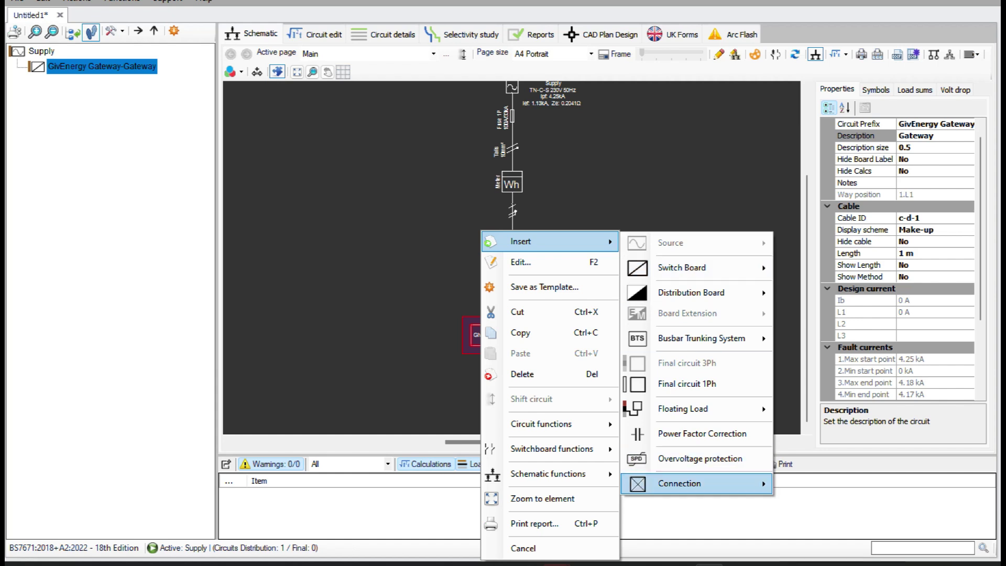
pyautogui.moveTo(681, 484)
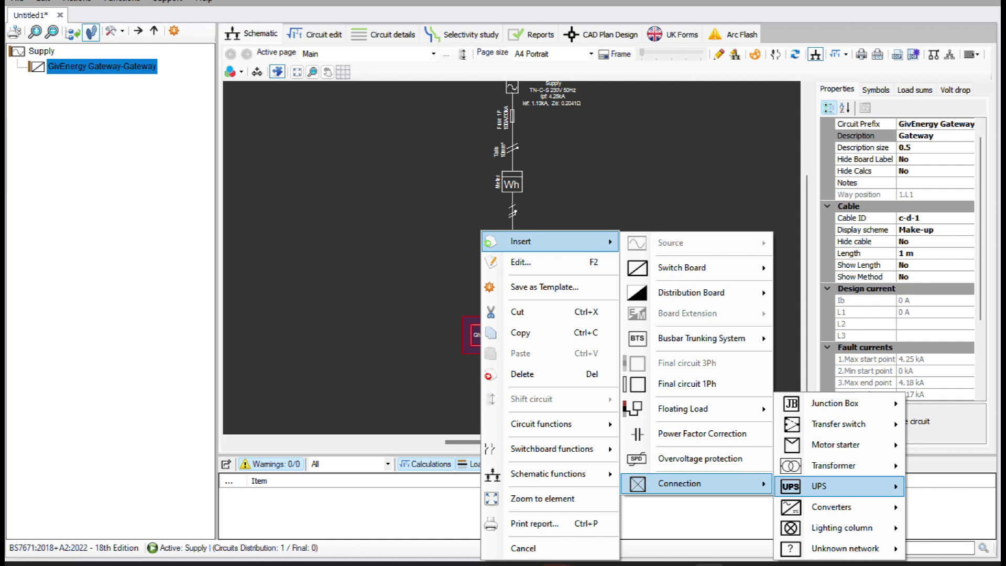
pyautogui.moveTo(839, 487)
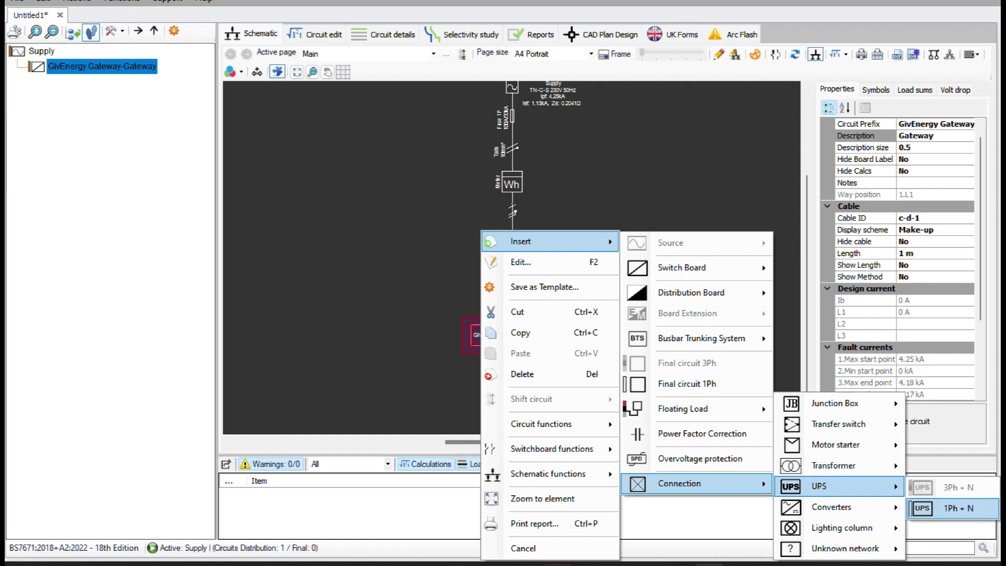
pyautogui.click(958, 508)
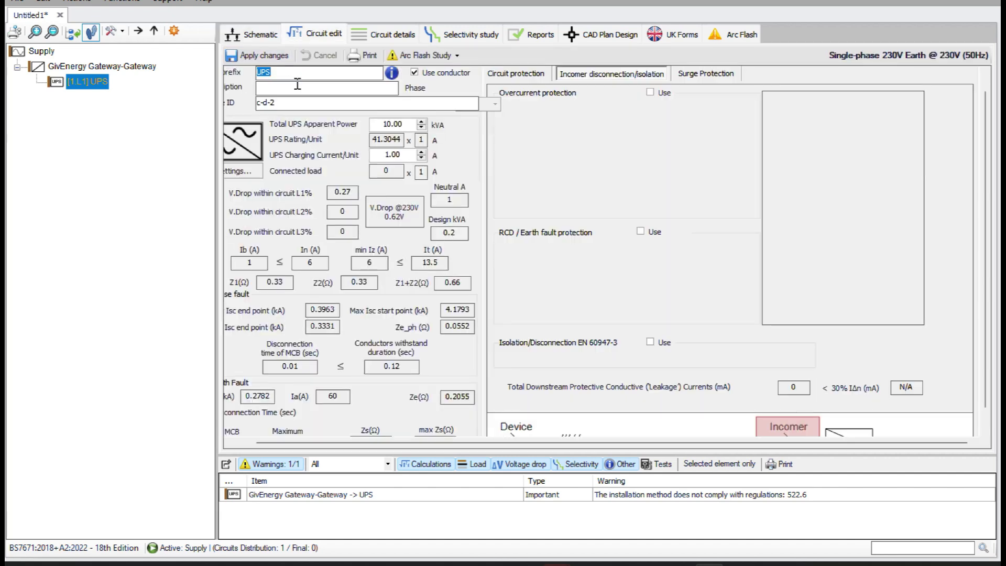
# Set the UPS circuit's prefix to GivEnergy AIO and its description to AIO 6kW.
pyautogui.write('GivEnergy ')
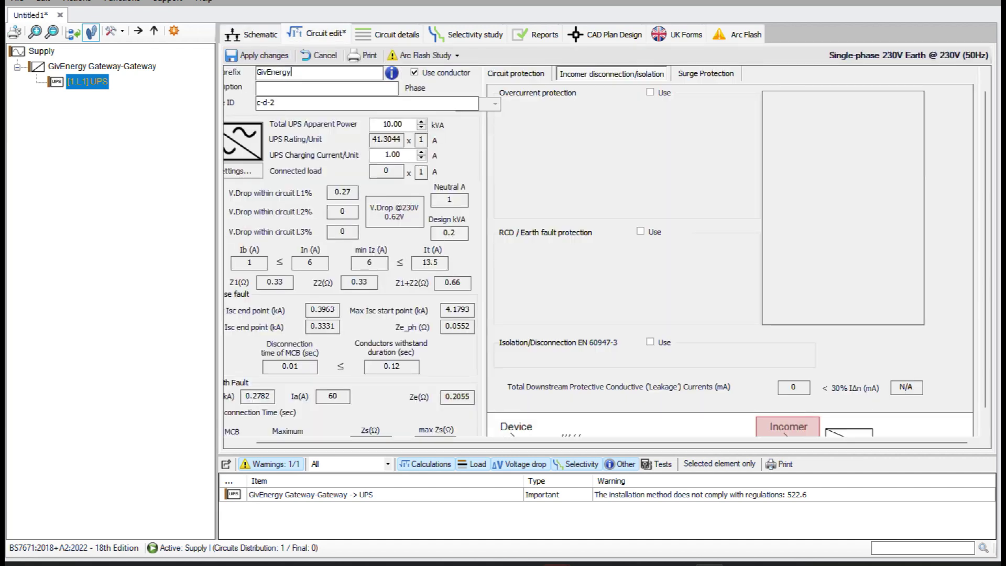
pyautogui.write('AIO')
pyautogui.click(288, 87)
pyautogui.write('AIO 6kW')
# Set the UPS charging current per unit to 30 A and the total UPS apparent power to 6.1 kVA.
pyautogui.moveTo(402, 124); pyautogui.dragTo(375, 123)
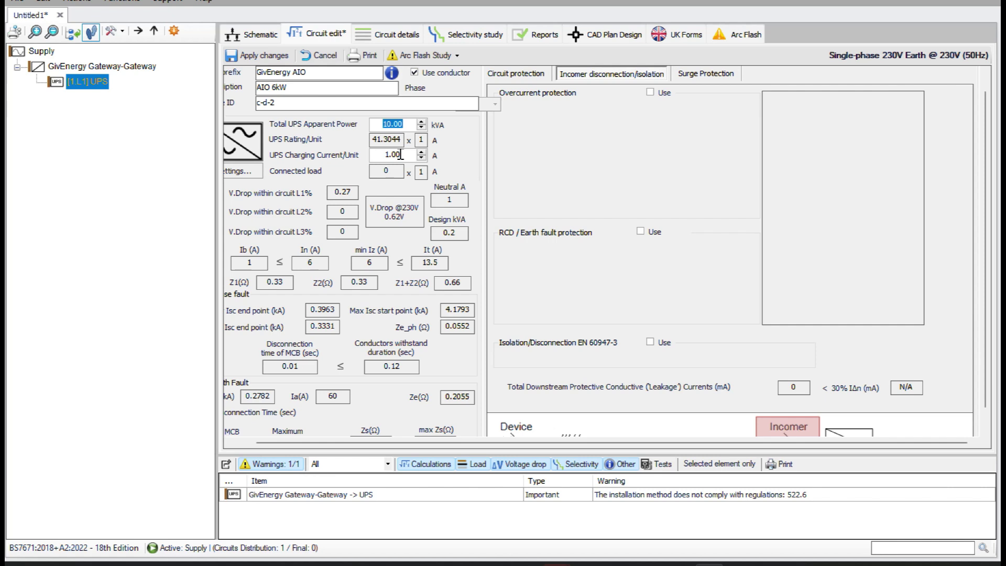
pyautogui.moveTo(401, 154); pyautogui.dragTo(384, 155)
pyautogui.write('30')
pyautogui.moveTo(402, 124); pyautogui.dragTo(383, 124)
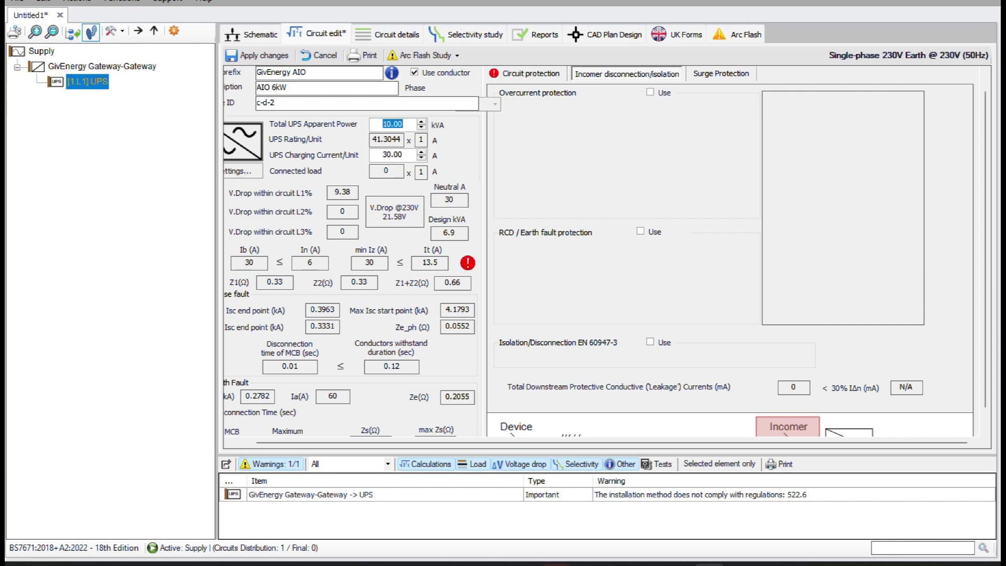
pyautogui.write('6.1')
pyautogui.click(399, 158)
# Protect the UPS circuit with a two-pole 32 A ABB S200 RCBO, device DSE201 IEC/EN 61009 Type B 6kA 30mA.
pyautogui.click(524, 74)
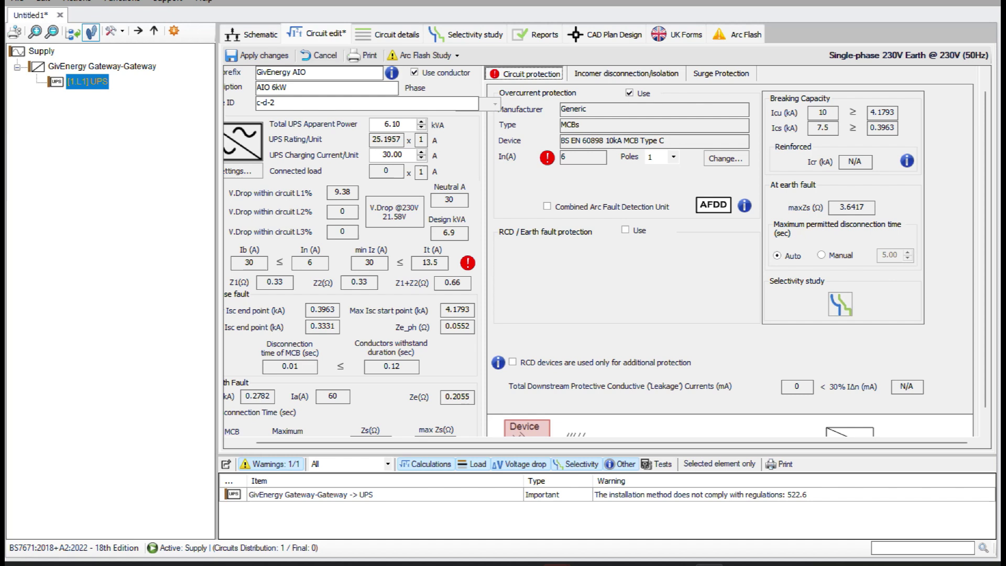
pyautogui.click(726, 159)
pyautogui.click(438, 147)
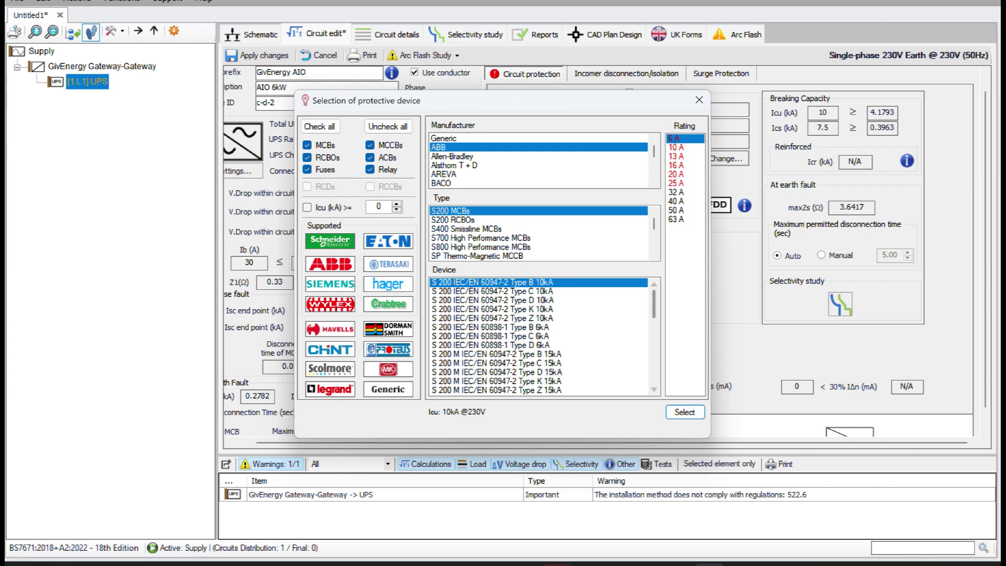
pyautogui.click(490, 327)
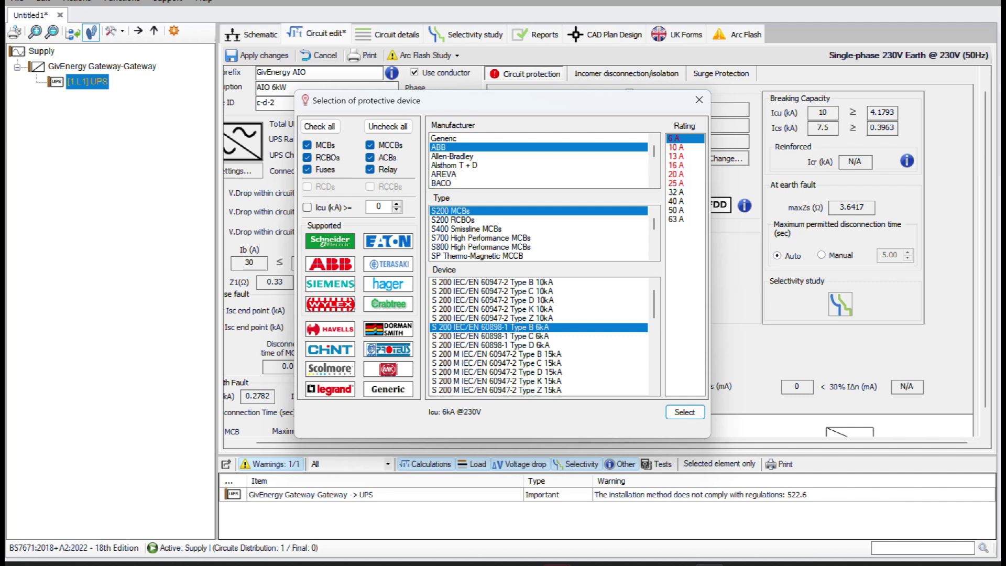
pyautogui.click(490, 336)
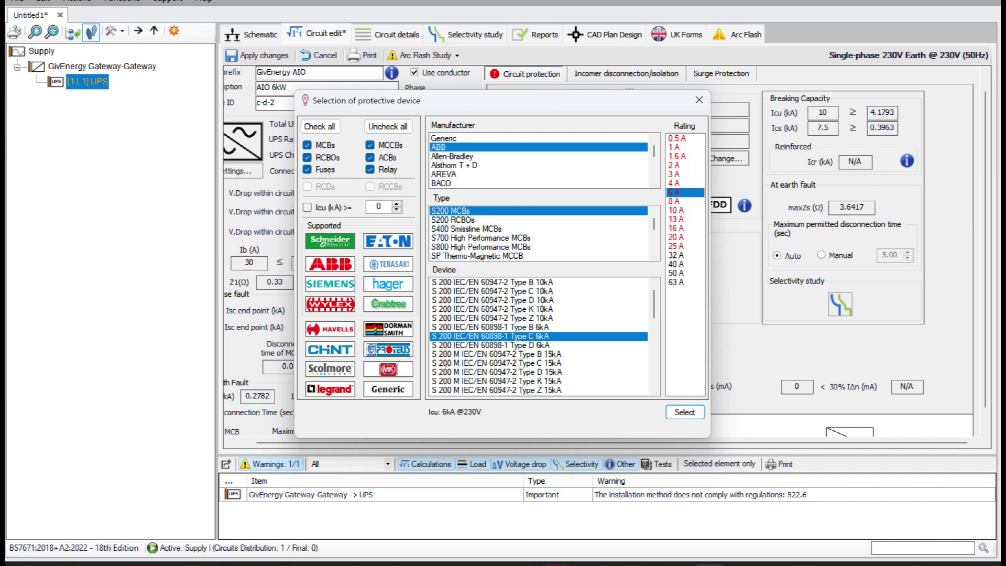
pyautogui.click(453, 220)
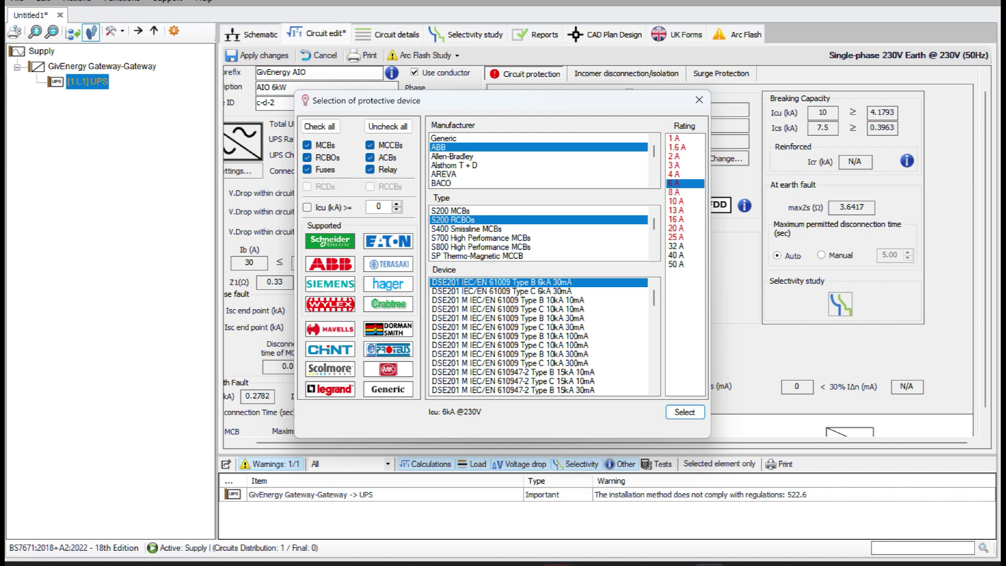
pyautogui.click(676, 247)
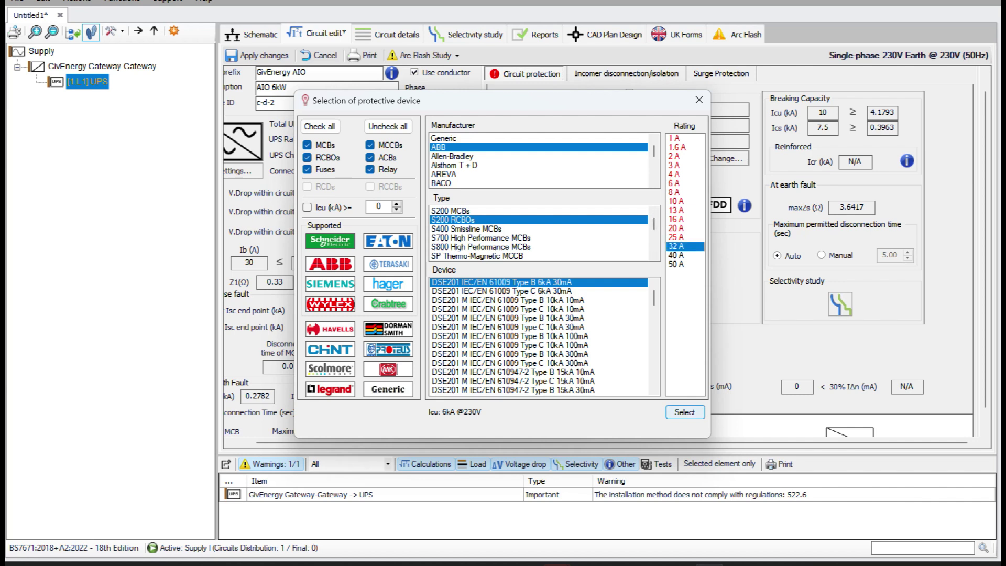
pyautogui.click(685, 412)
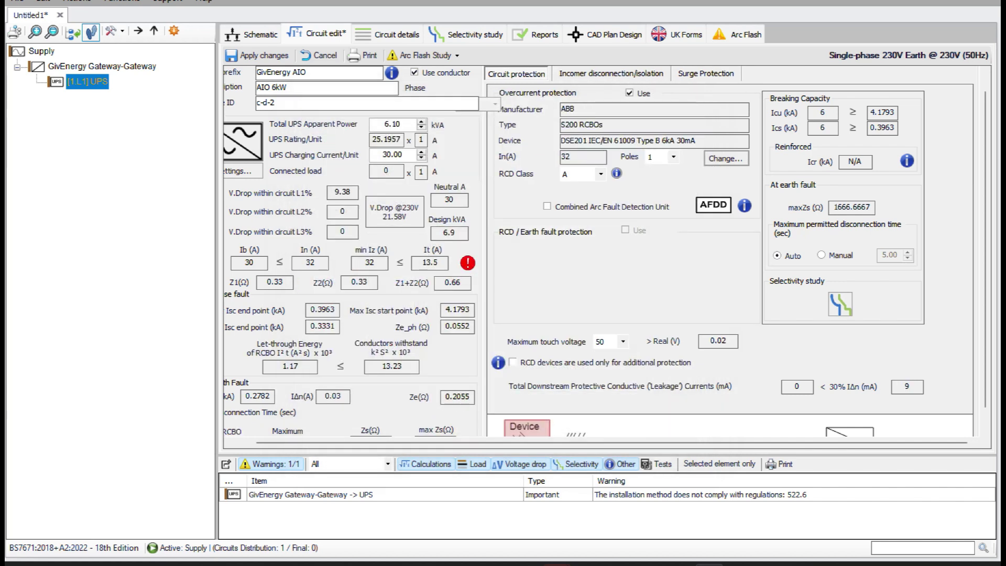
pyautogui.click(673, 156)
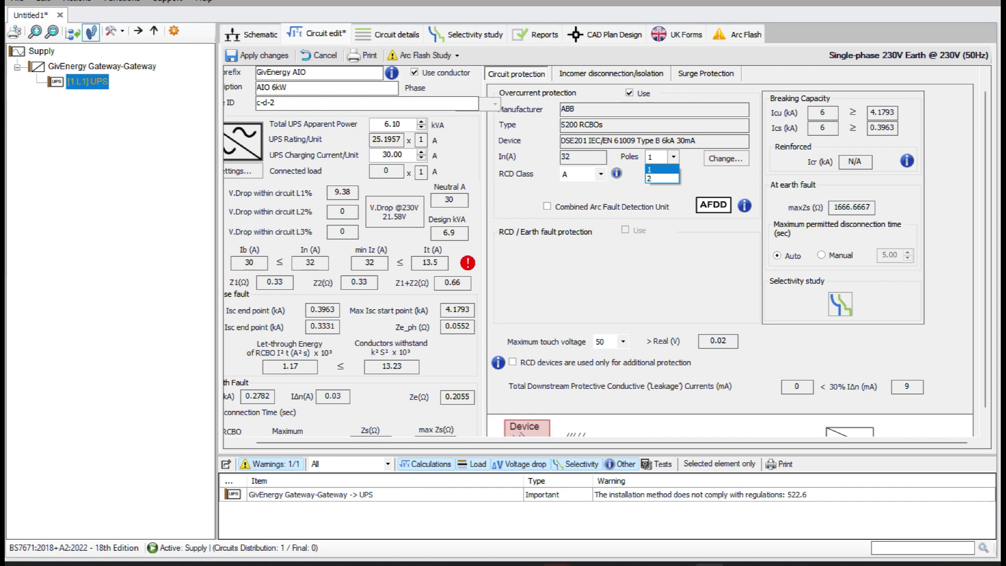
pyautogui.click(661, 179)
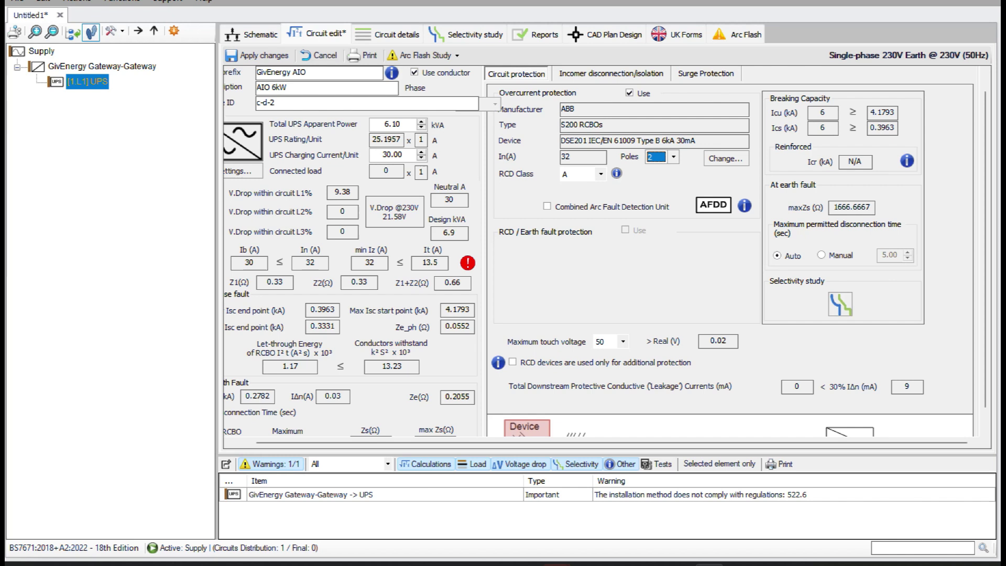
# Choose 4E2 copper multicore 90°C XLPE non-armoured cable for the UPS circuit's phase and neutral conductors.
pyautogui.scroll(1, 606, 250)
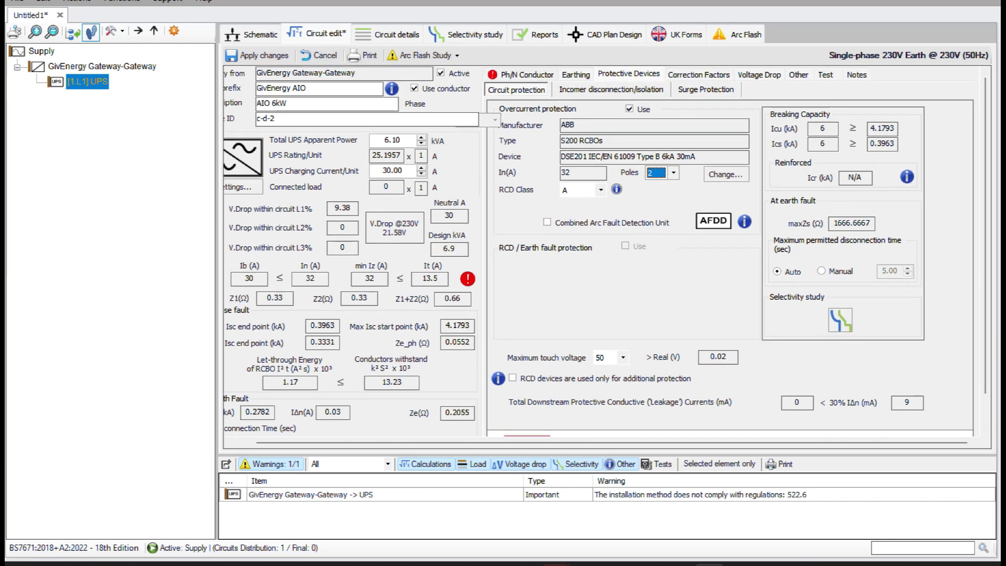
pyautogui.click(526, 75)
pyautogui.click(965, 95)
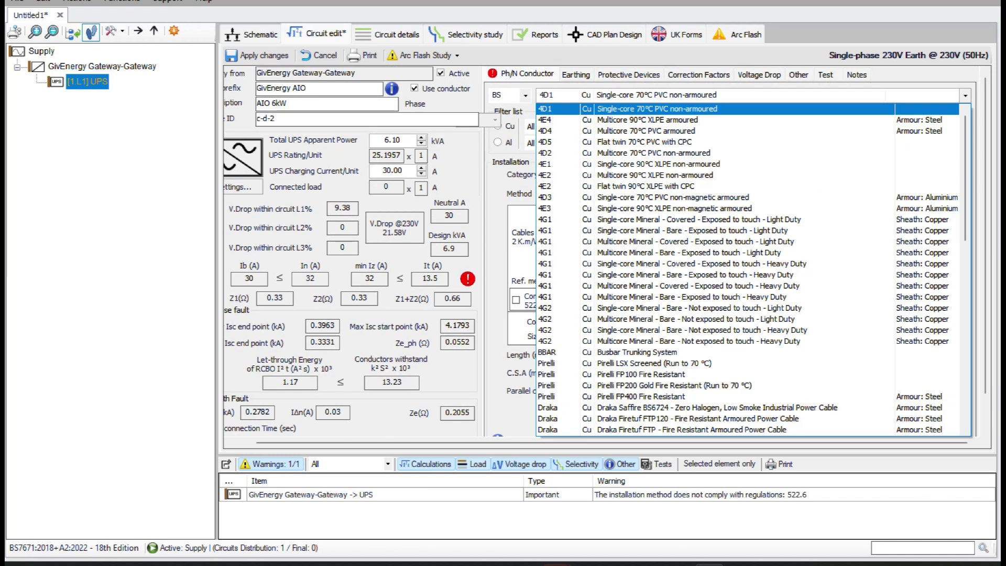
pyautogui.press('Down')
pyautogui.press('Down')
pyautogui.press('Down')
pyautogui.press('Down')
pyautogui.press('Down')
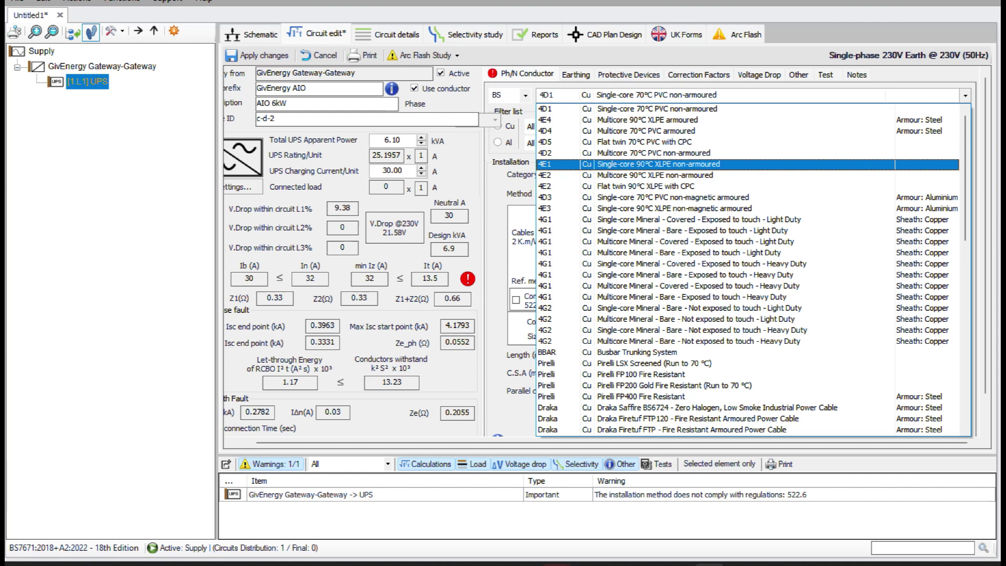
pyautogui.press('Down')
pyautogui.press('Return')
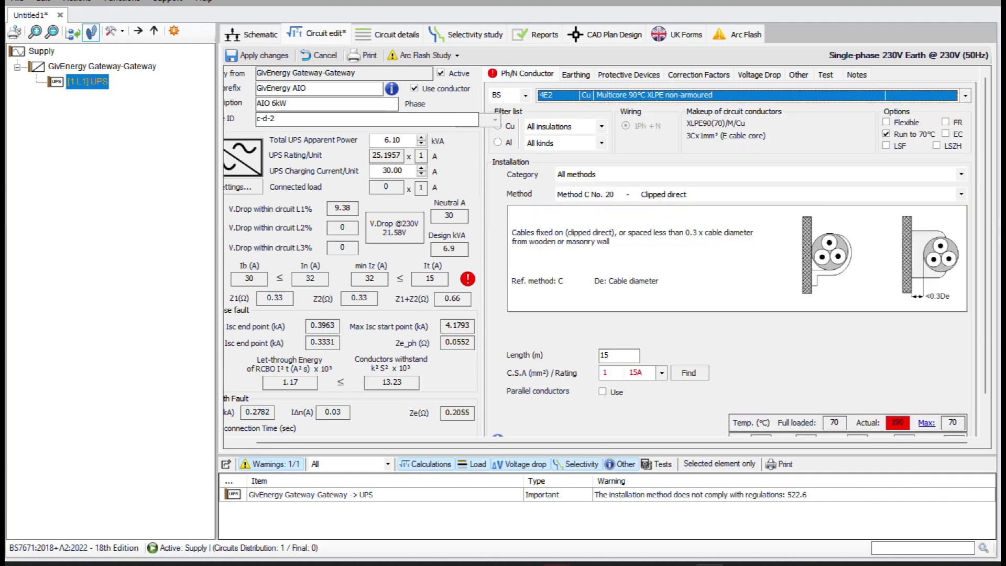
# Set the UPS cable's cross-section to 6 mm² and its length to 10 m, and show the circuit's earthing settings.
pyautogui.click(623, 373)
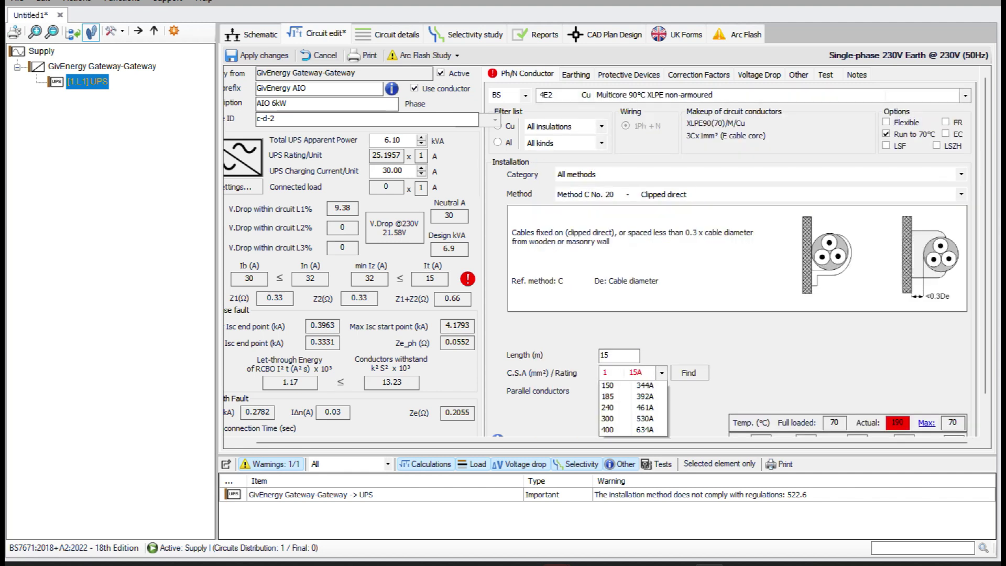
pyautogui.click(639, 430)
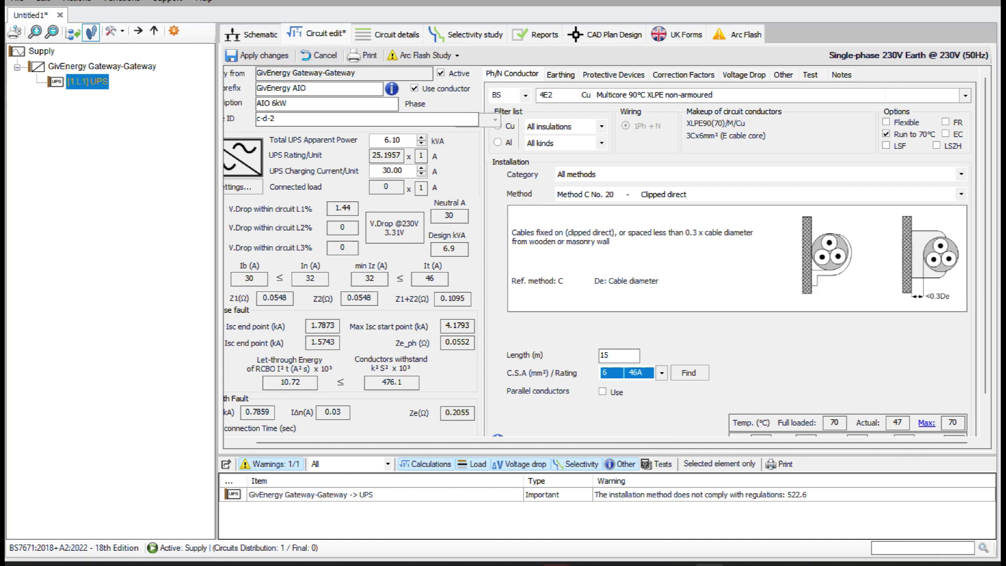
pyautogui.click(622, 355)
pyautogui.press('BackSpace')
pyautogui.write('0')
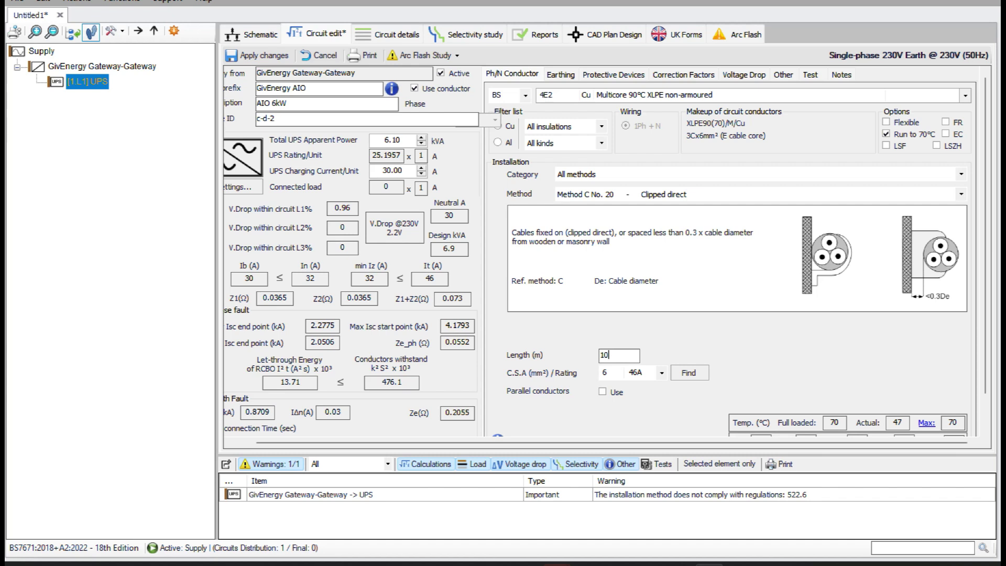
pyautogui.click(561, 75)
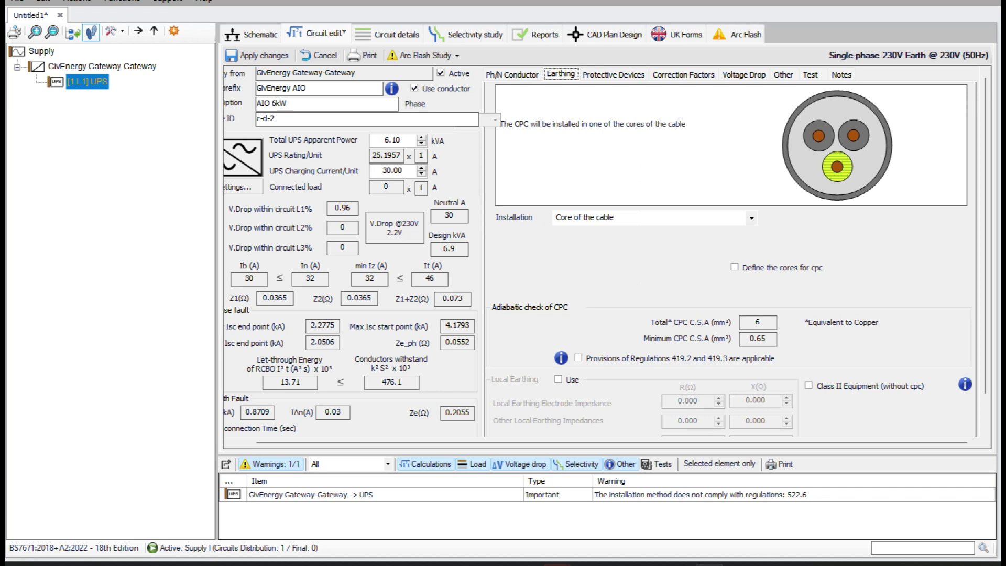
# Apply the UPS circuit changes and insert a 1Ph Solar PV Inverter converter fed from the GivEnergy Gateway switch board.
pyautogui.click(259, 55)
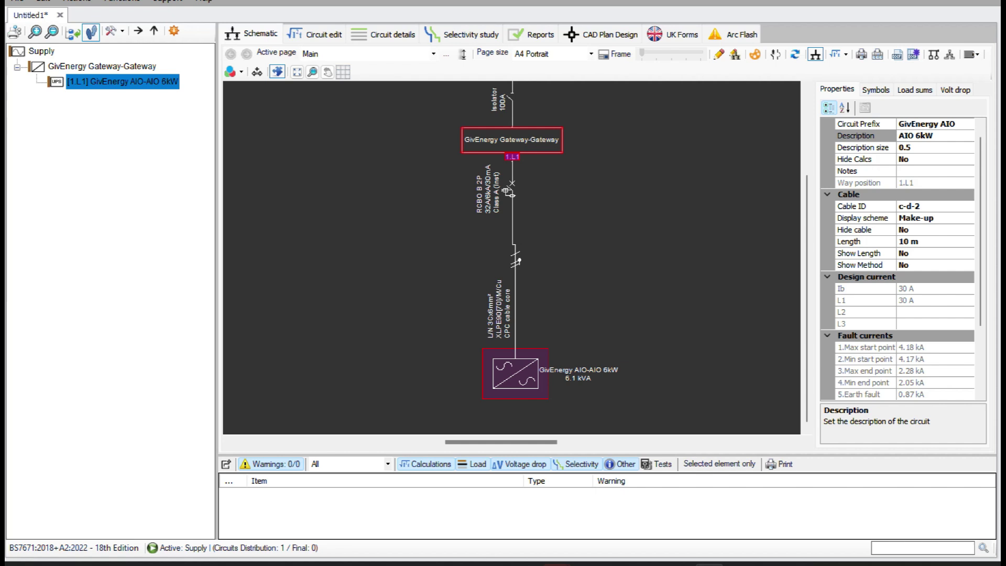
pyautogui.rightClick(546, 148)
pyautogui.moveTo(586, 158)
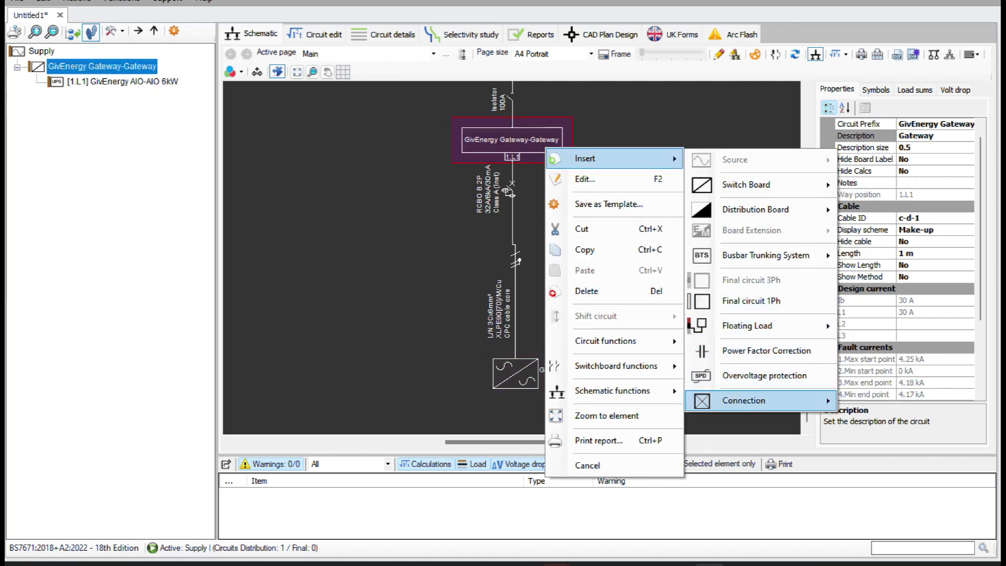
pyautogui.moveTo(745, 401)
pyautogui.moveTo(896, 505)
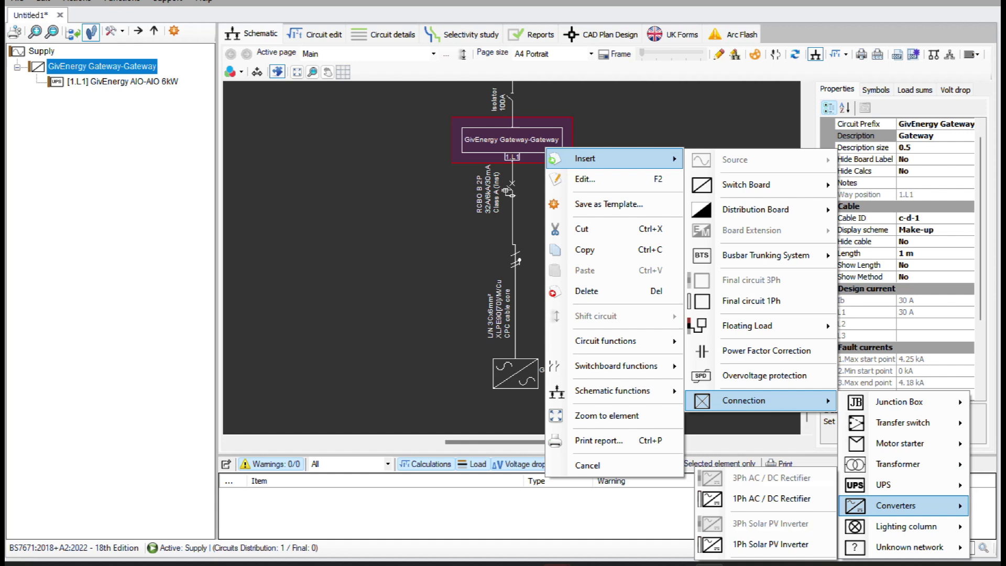
pyautogui.click(771, 544)
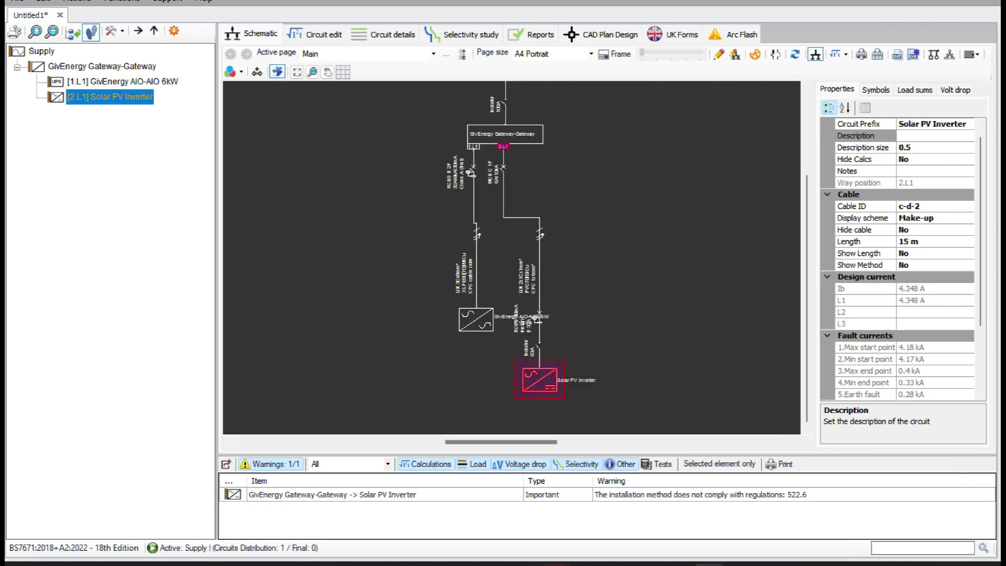
# Open the solar PV inverter circuit for editing and enter its description as "5kW PV inverter".
pyautogui.click(315, 34)
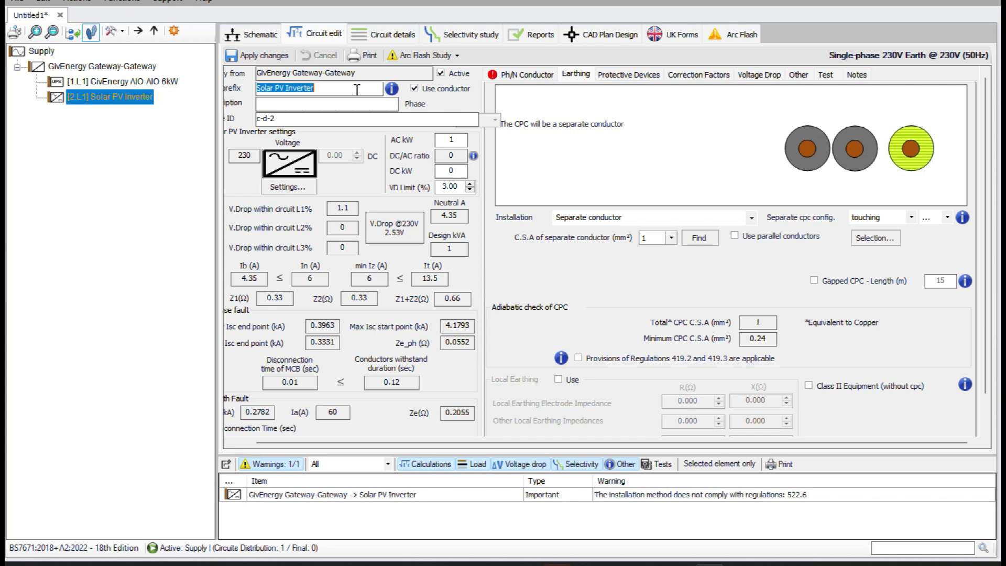
pyautogui.click(334, 105)
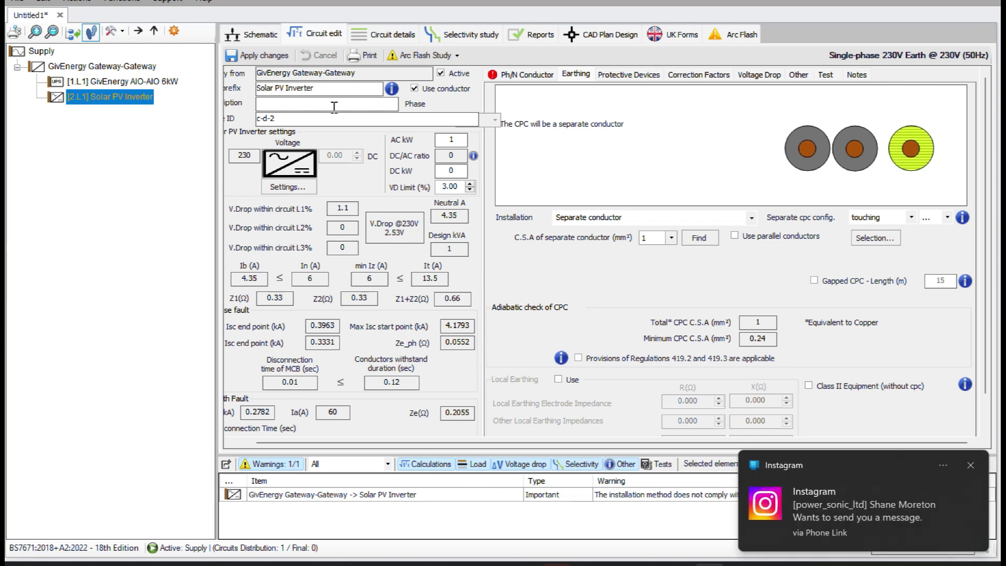
pyautogui.write('G')
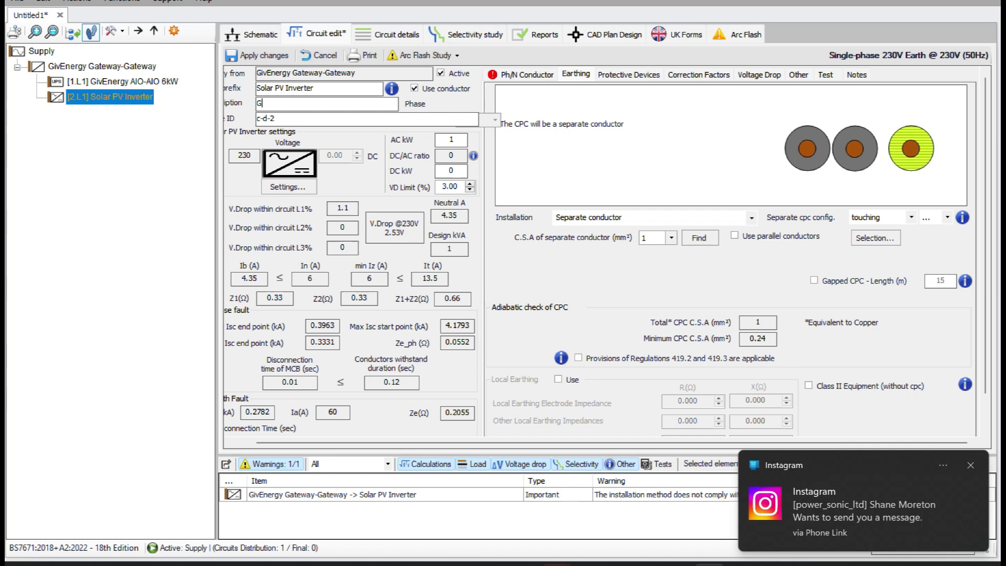
pyautogui.press('BackSpace')
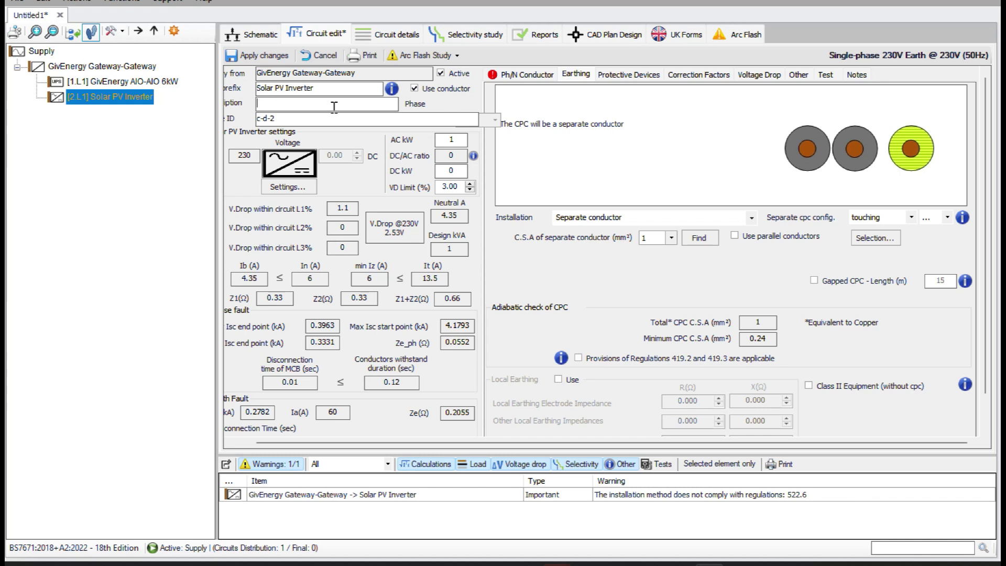
pyautogui.write('5kW PV inverter')
# Check the solar PV inverter's input settings and set its AC power to 5 kW.
pyautogui.click(289, 186)
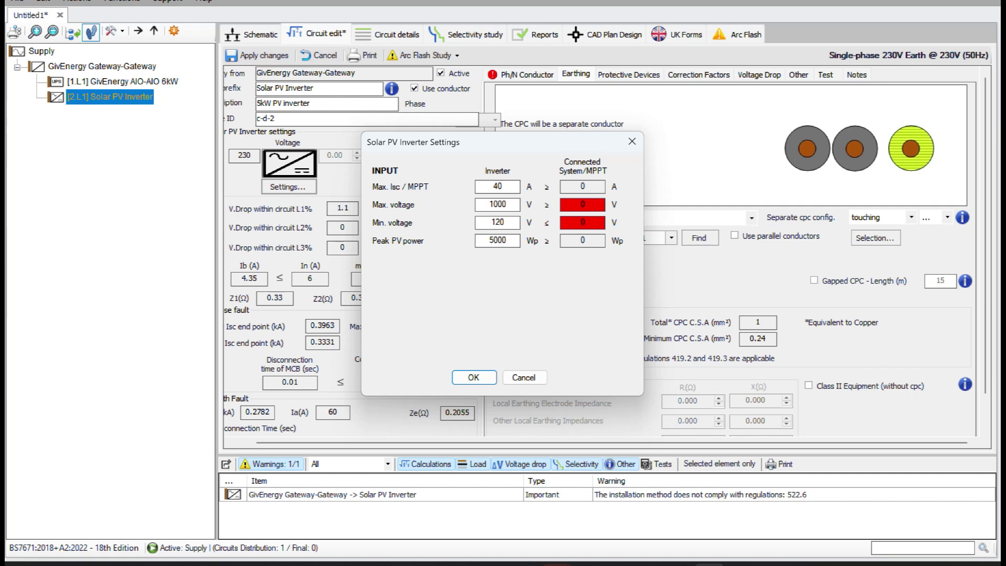
pyautogui.click(474, 377)
pyautogui.press('Escape')
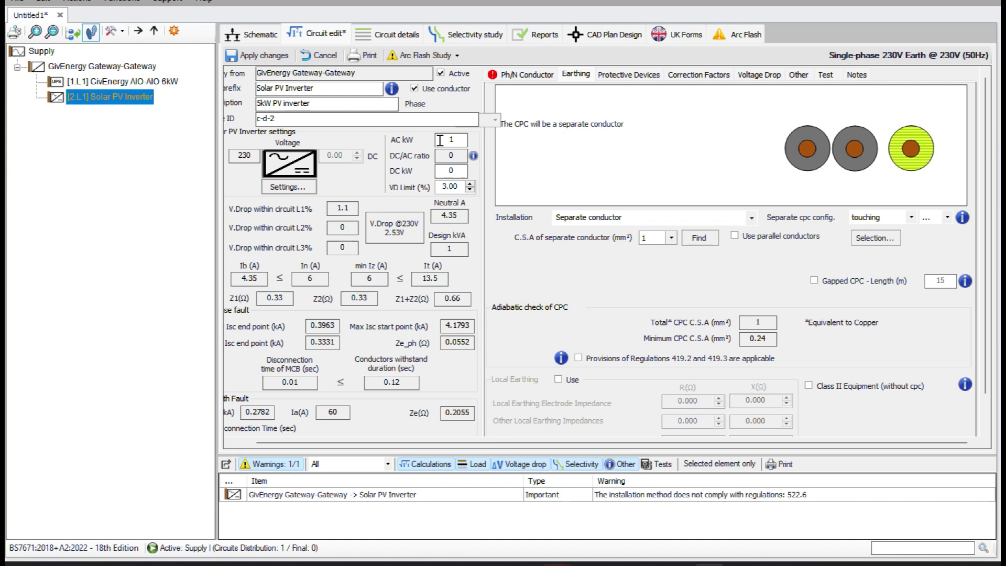
pyautogui.click(458, 140)
pyautogui.press('BackSpace')
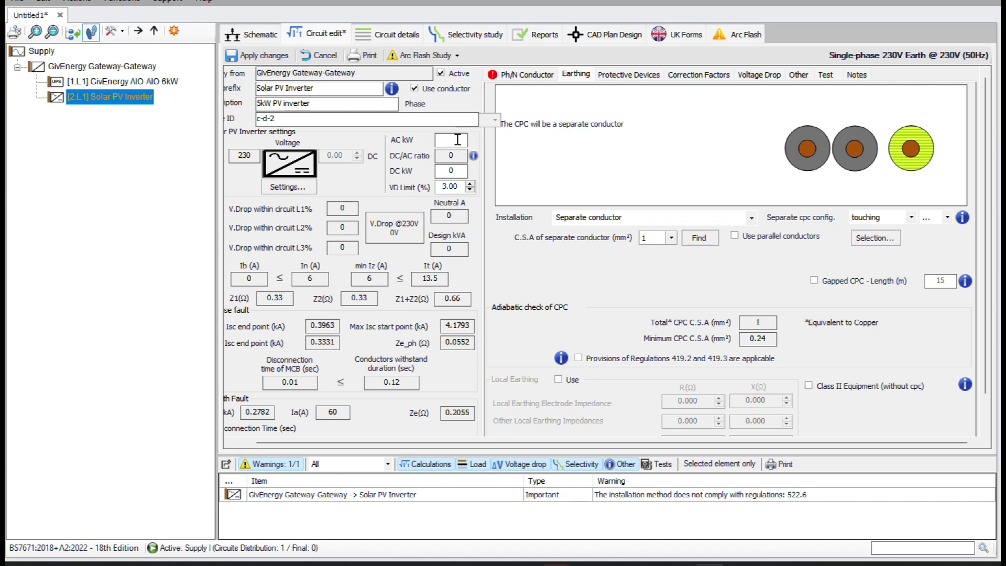
pyautogui.write('5')
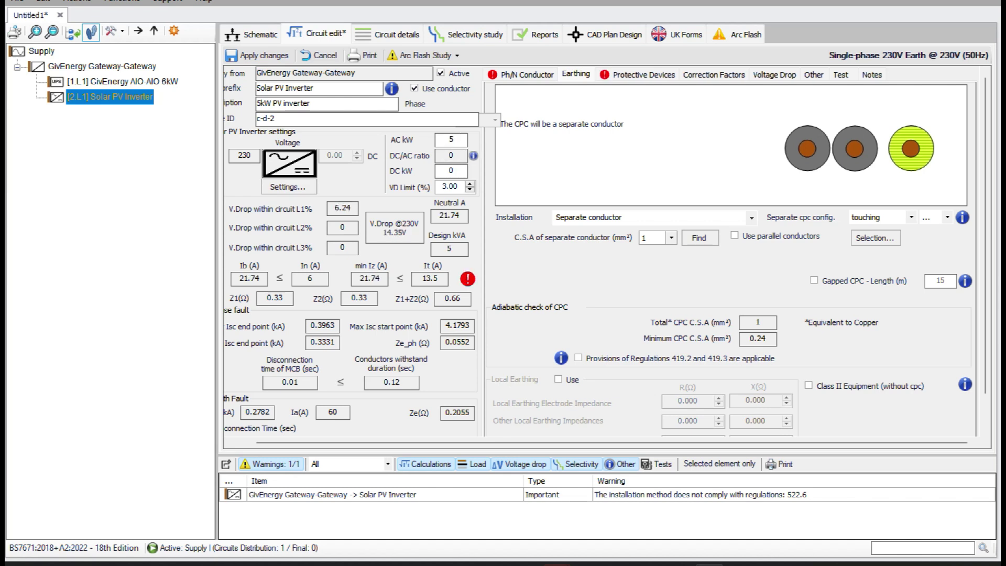
# Choose 4E2 copper multicore 90°C XLPE non-armoured cable for the PV inverter circuit's phase and neutral conductors.
pyautogui.click(527, 74)
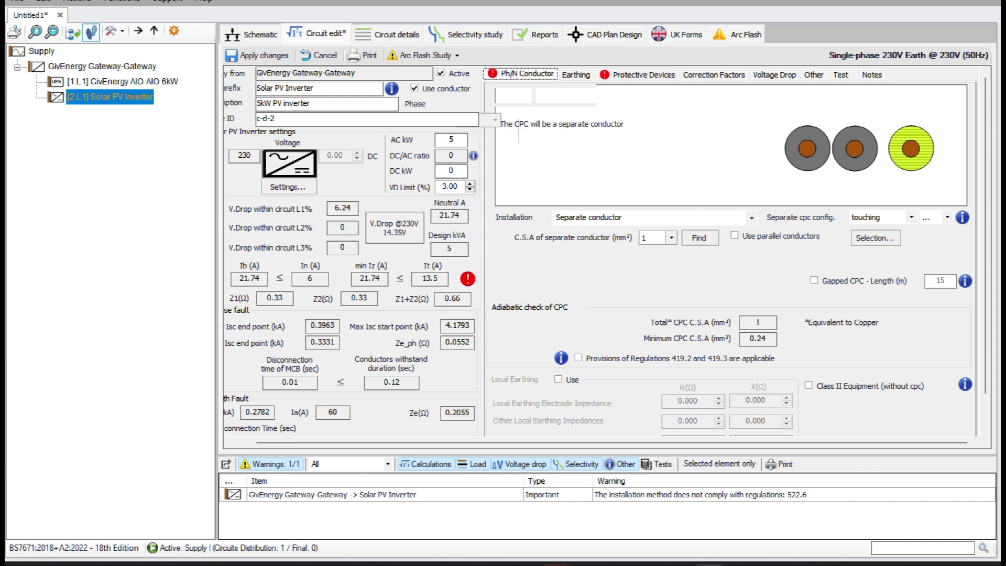
pyautogui.click(749, 95)
pyautogui.press('Down')
pyautogui.press('Down')
pyautogui.press('Down')
pyautogui.press('Down')
pyautogui.press('Down')
pyautogui.press('Down')
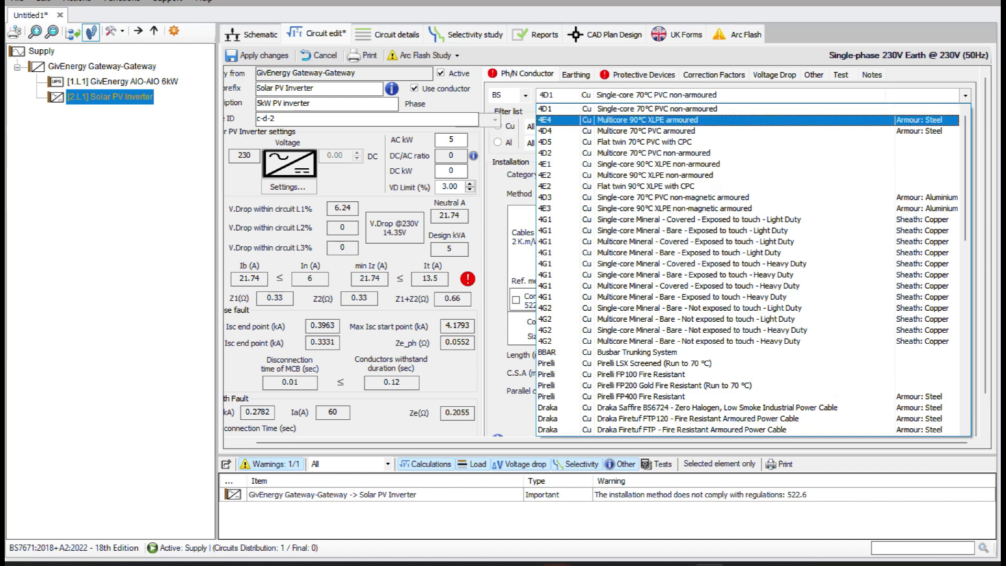
pyautogui.press('Return')
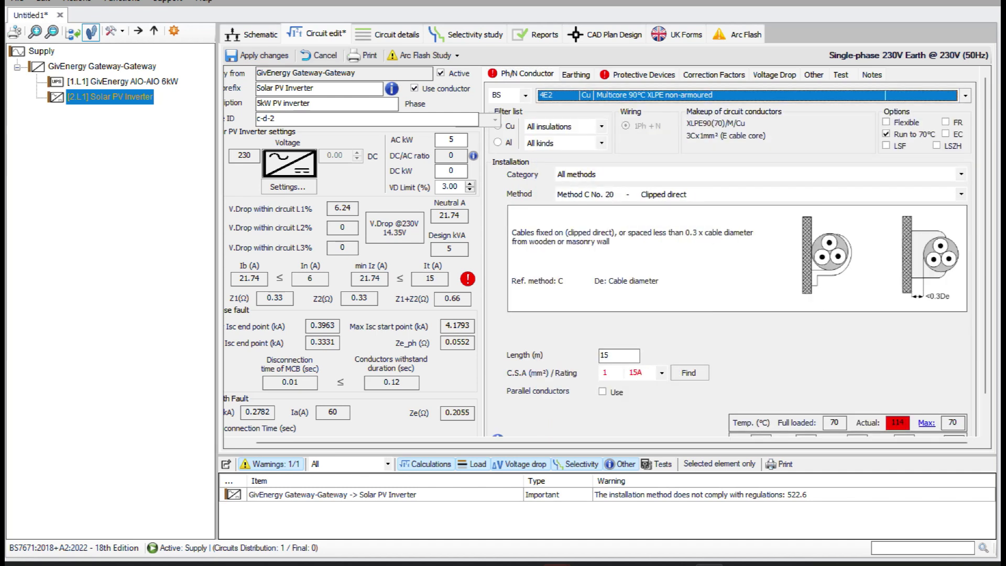
# Set the PV inverter cable's length to 10 m and its cross-section to 6 mm².
pyautogui.click(631, 358)
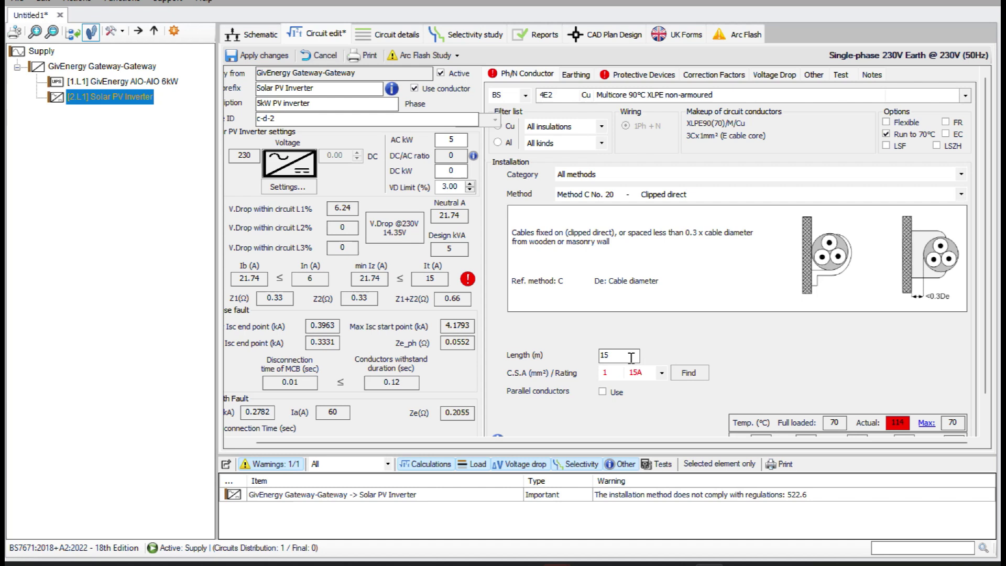
pyautogui.press('BackSpace')
pyautogui.write('0')
pyautogui.press('Tab')
pyautogui.press('F4')
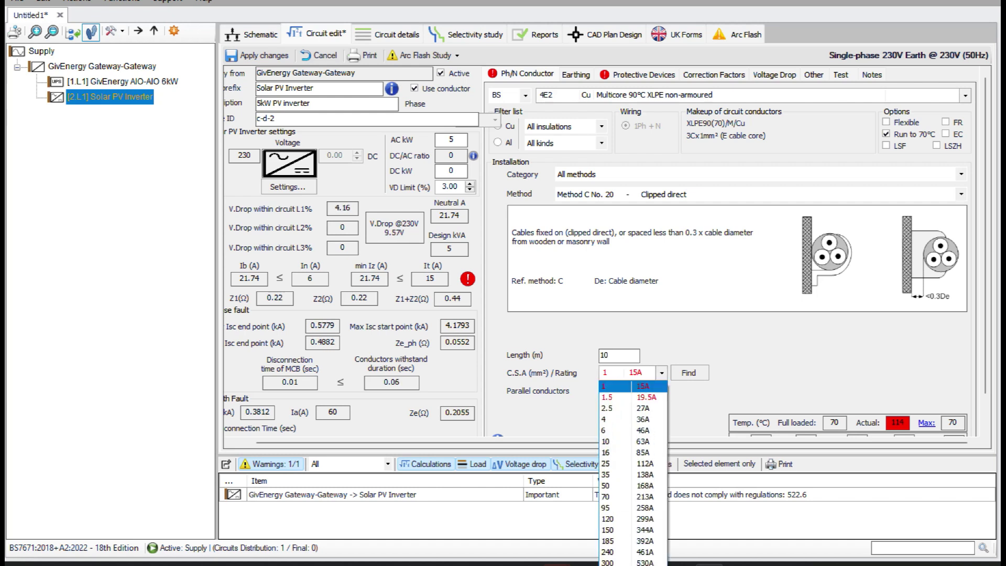
pyautogui.press('Down')
pyautogui.press('Down')
pyautogui.press('Down')
pyautogui.press('Down')
pyautogui.press('Return')
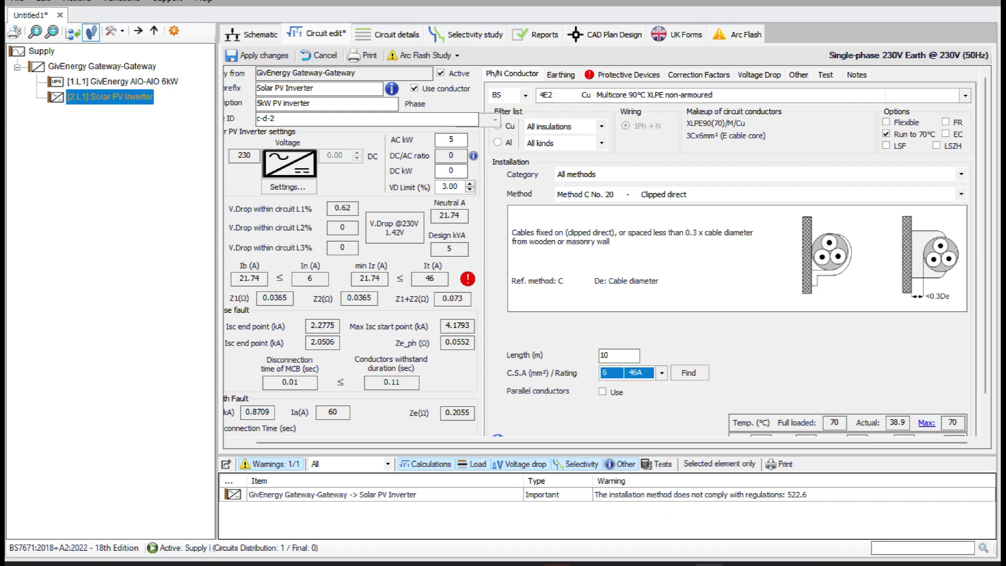
# Protect the PV inverter circuit with a two-pole 32 A ABB S200 RCBO, device DSE201 IEC/EN 61009 Type B 6kA 30mA.
pyautogui.click(628, 73)
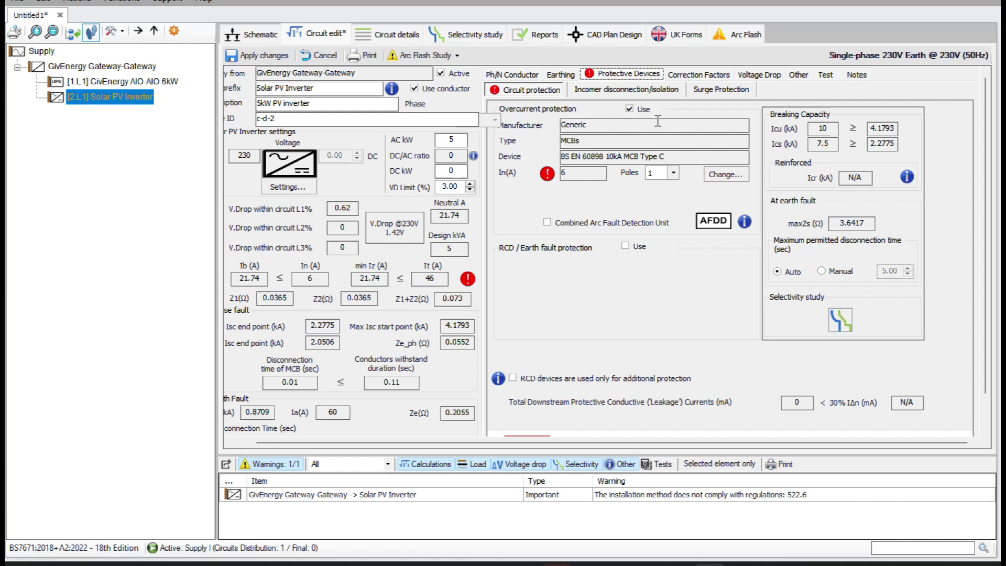
pyautogui.click(725, 174)
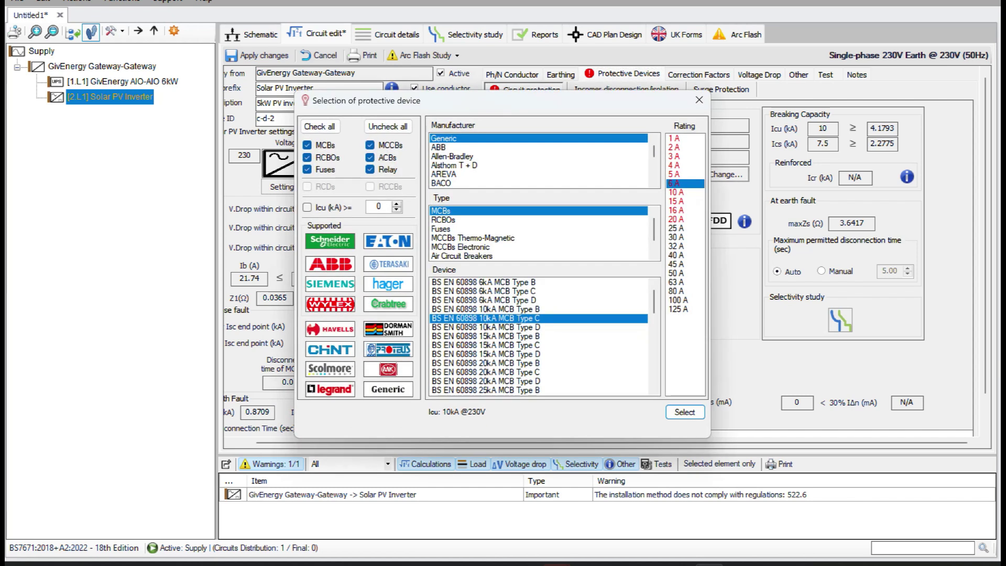
pyautogui.press('Down')
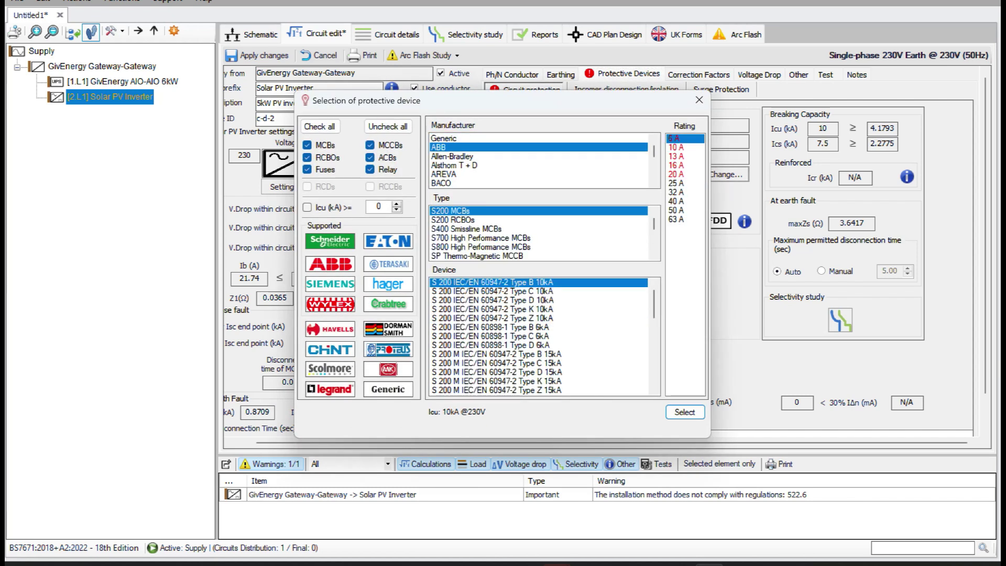
pyautogui.click(453, 220)
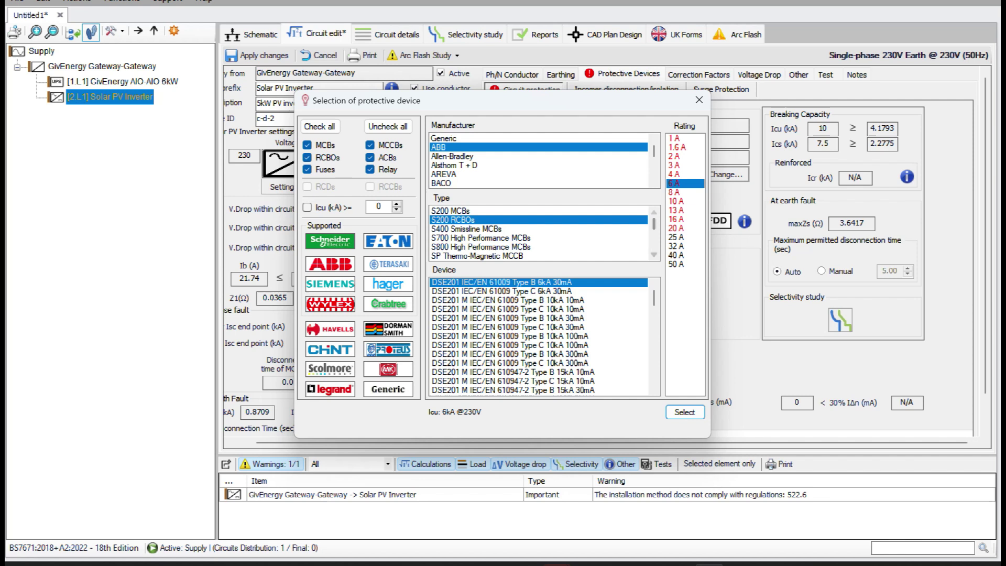
pyautogui.click(676, 247)
pyautogui.click(684, 412)
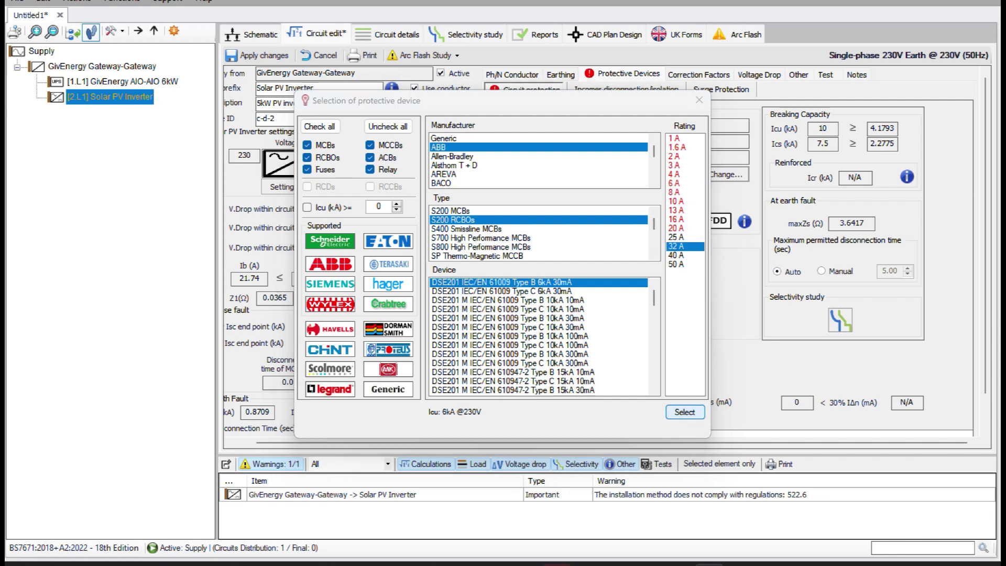
pyautogui.click(674, 173)
pyautogui.click(659, 195)
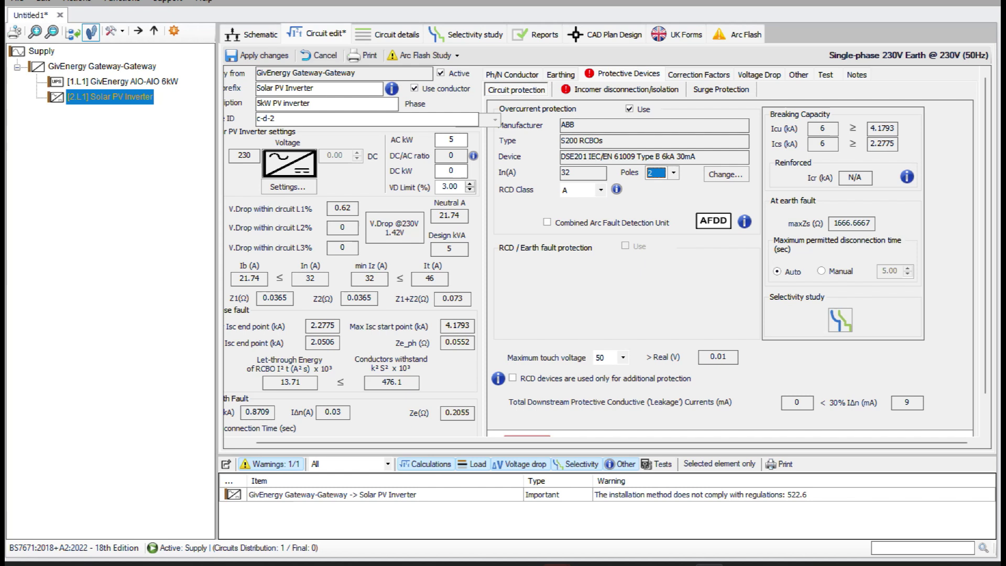
# Remove the isolator and the RCD from the PV inverter's incomer protection and apply the circuit changes.
pyautogui.scroll(-1, 630, 141)
pyautogui.click(627, 73)
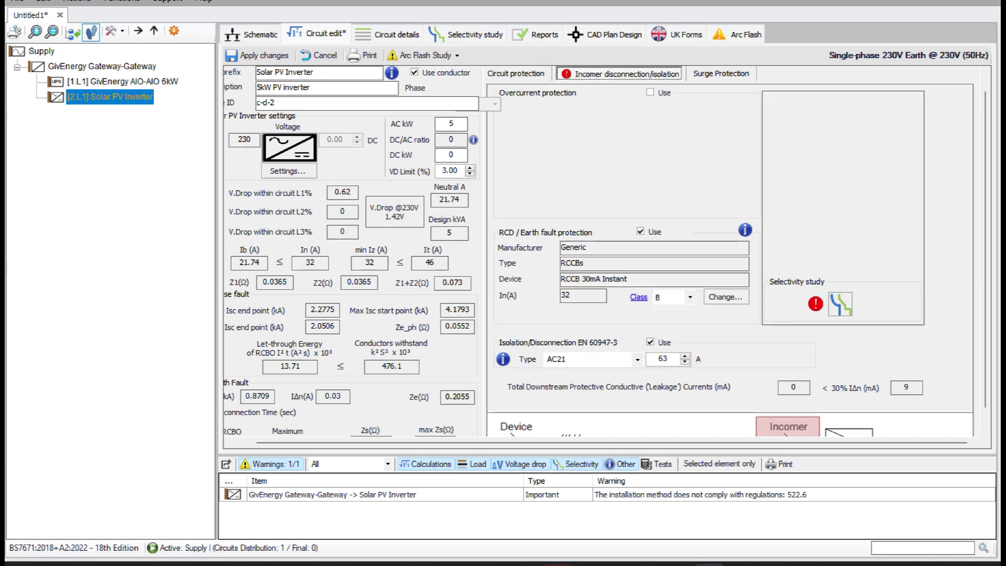
pyautogui.click(651, 342)
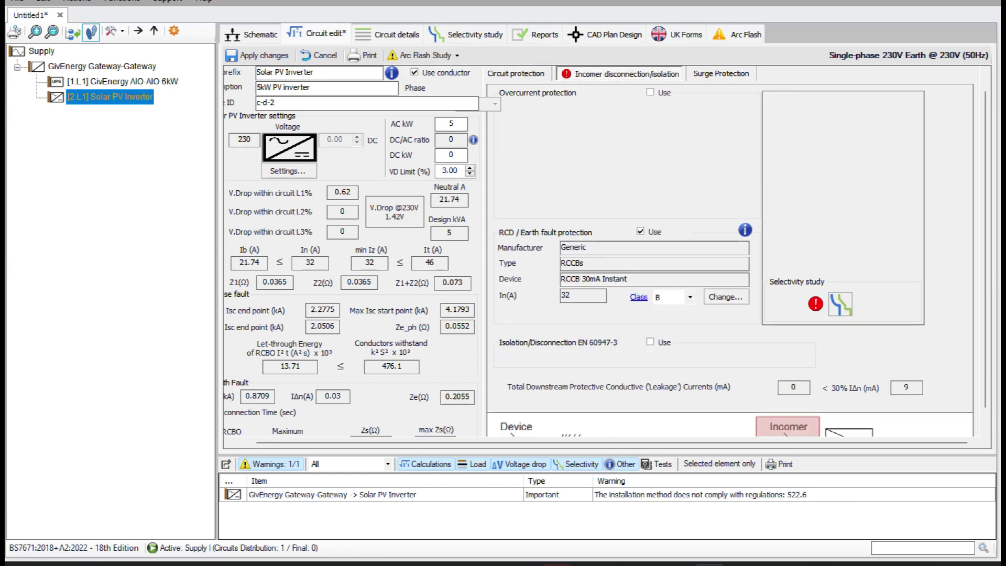
pyautogui.click(516, 73)
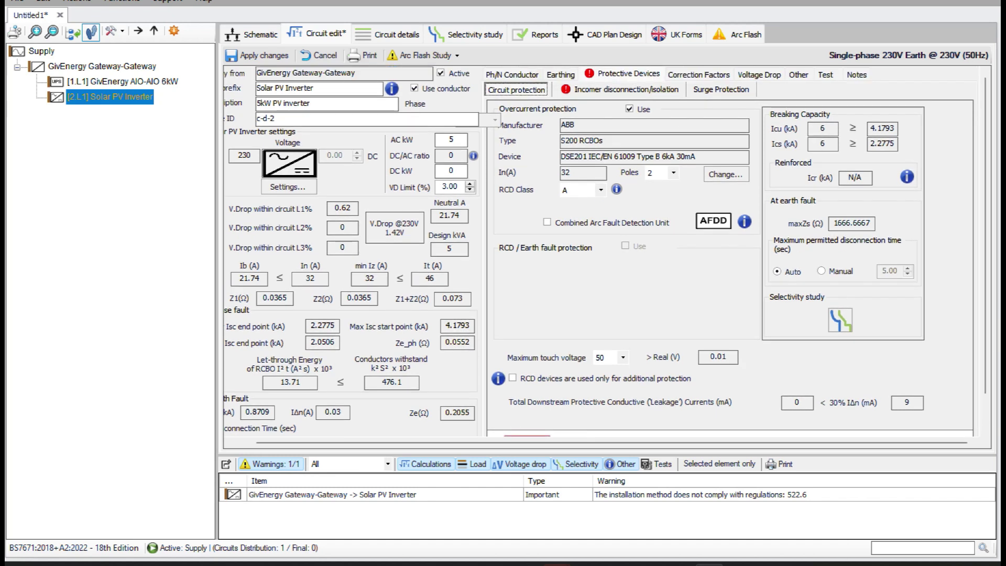
pyautogui.press('Right')
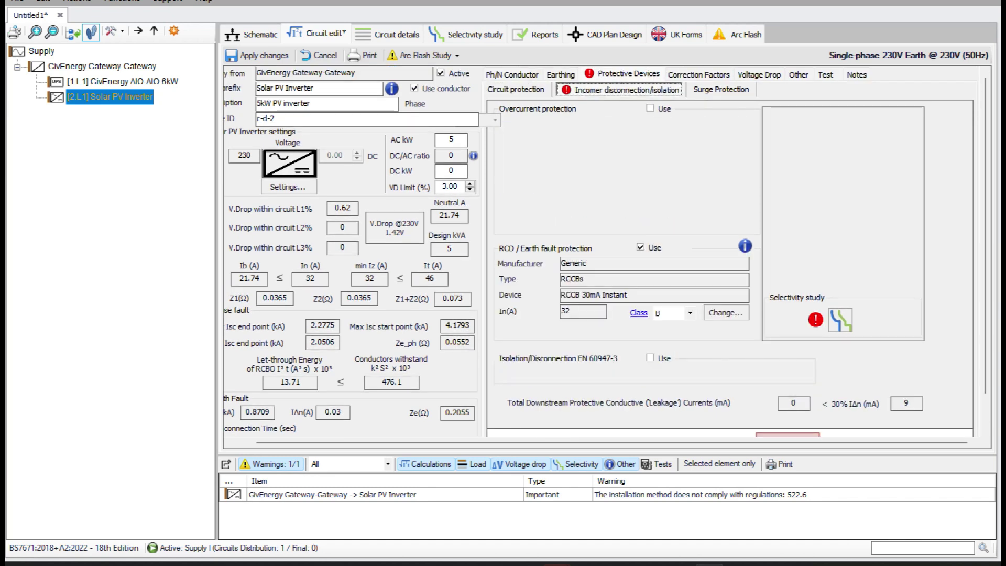
pyautogui.click(640, 247)
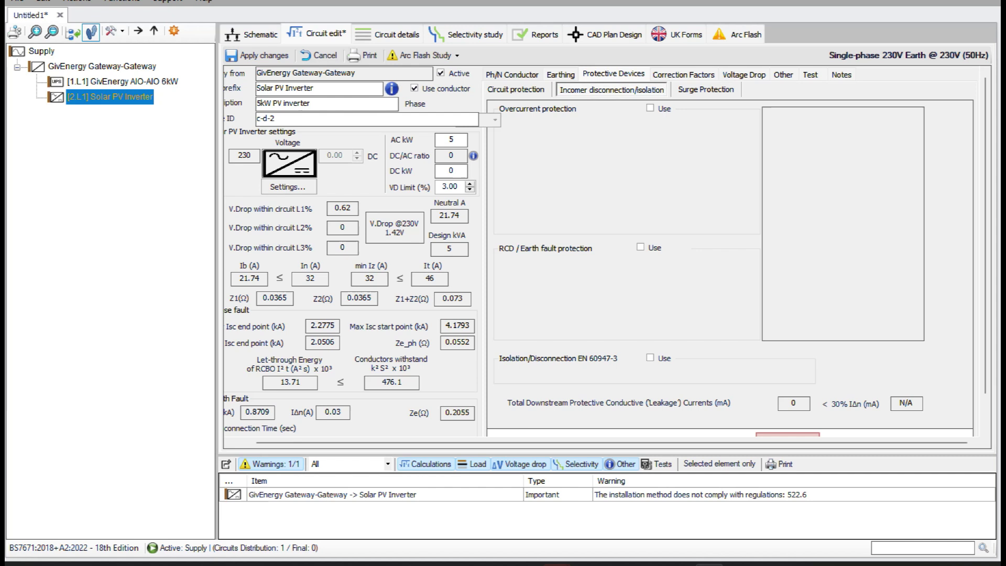
pyautogui.click(512, 74)
pyautogui.click(260, 55)
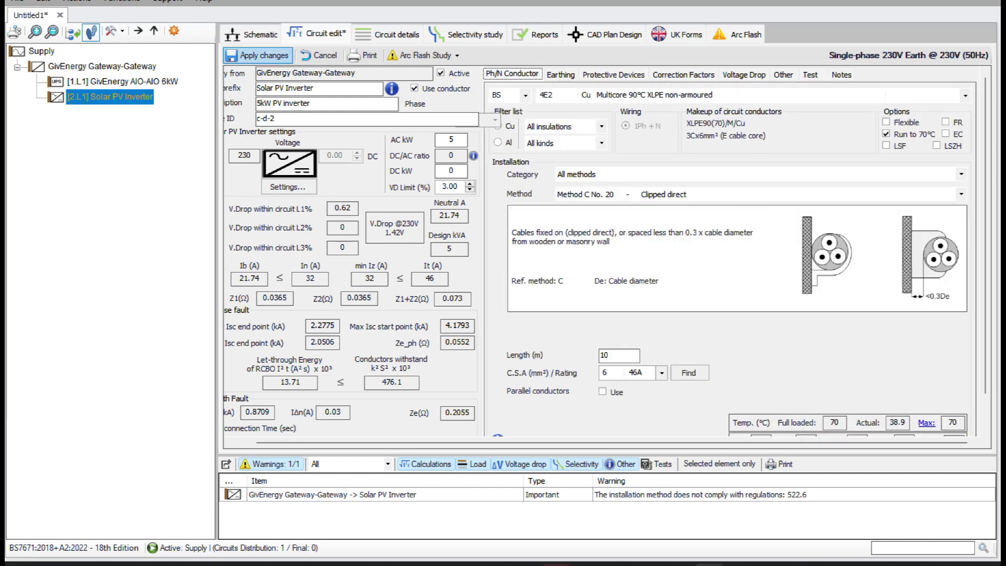
# Insert a Solar PV string on the 5kW PV inverter in the schematic and open the string's circuit for editing.
pyautogui.click(252, 34)
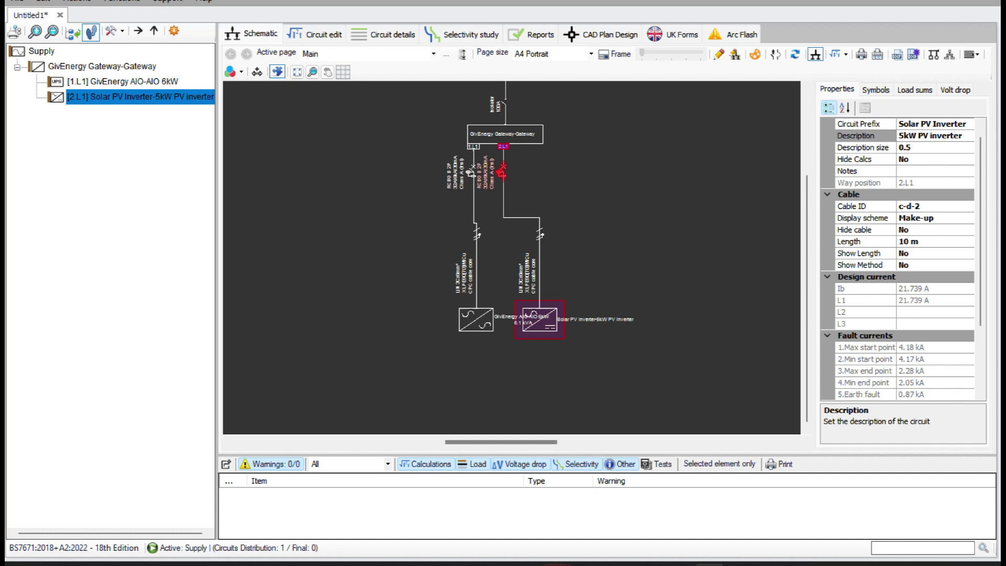
pyautogui.rightClick(539, 231)
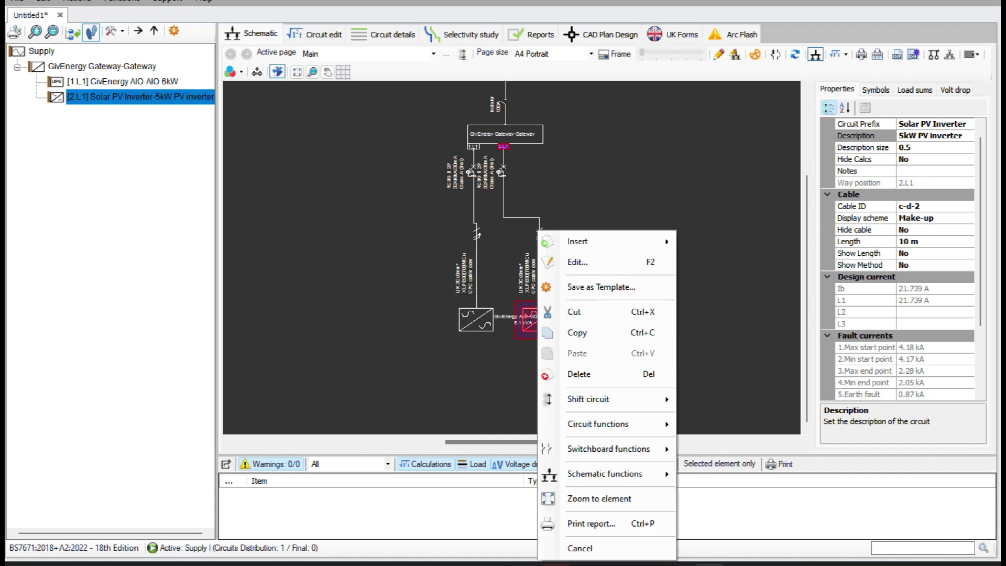
pyautogui.moveTo(603, 241)
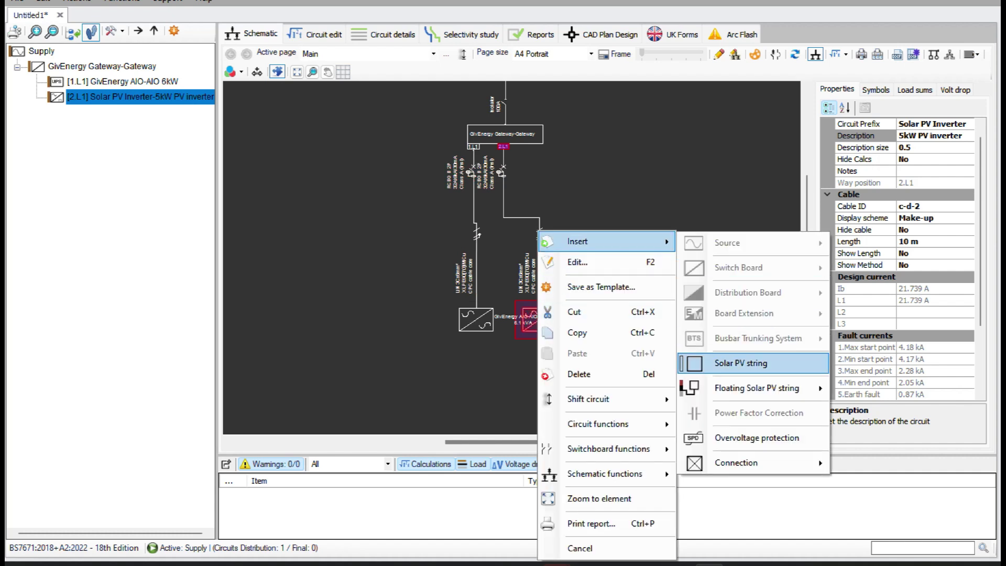
pyautogui.click(741, 363)
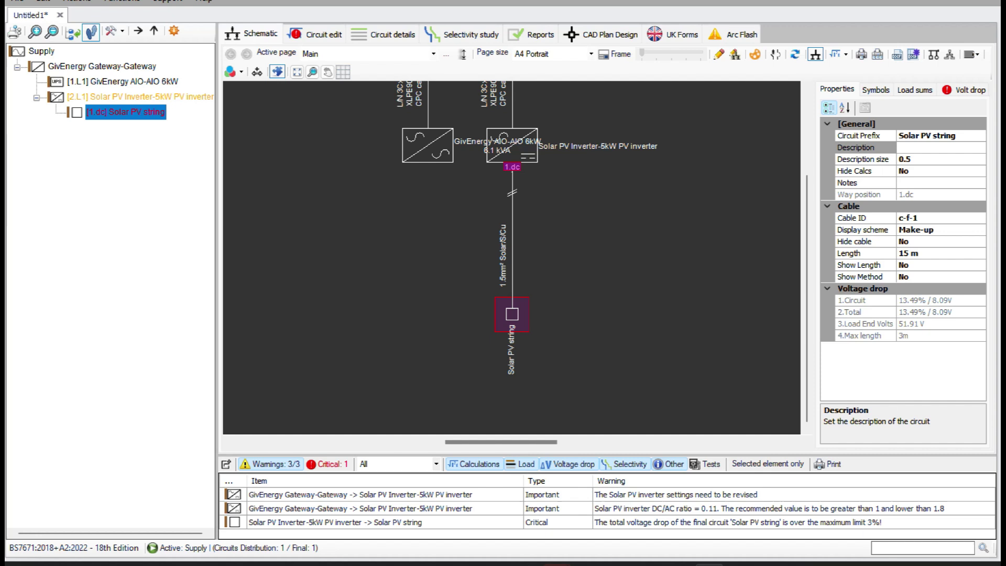
pyautogui.doubleClick(512, 314)
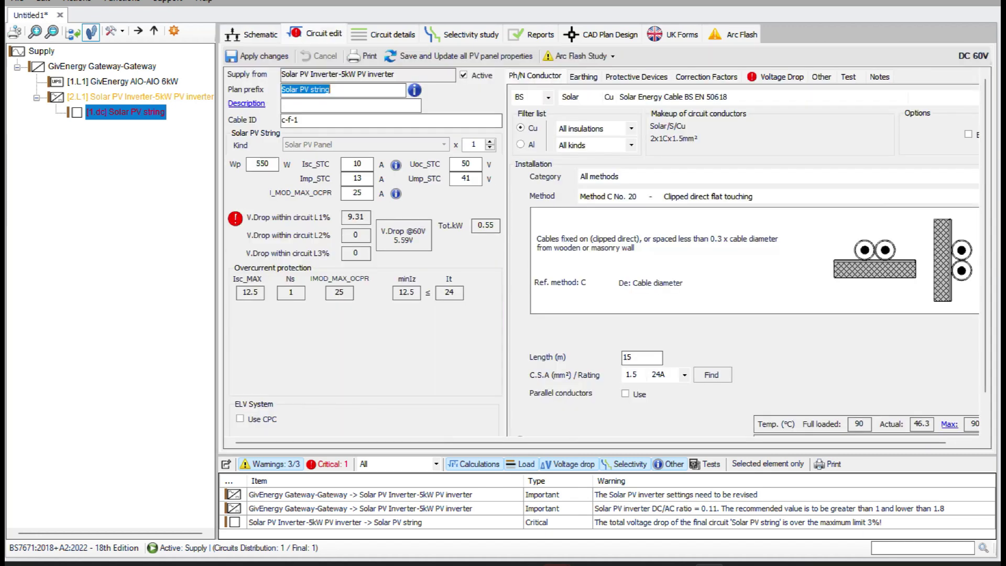
# Describe the Solar PV string as "Jinko x 10" and define it as 10 panels of 440 Wp each.
pyautogui.click(318, 106)
pyautogui.write('Jinko x ')
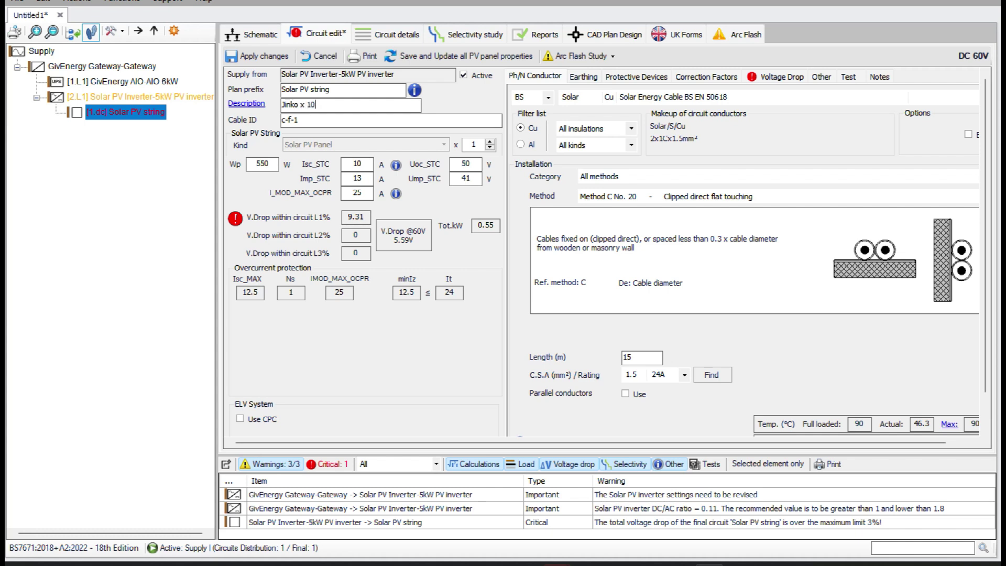
pyautogui.write('10')
pyautogui.moveTo(270, 164); pyautogui.dragTo(250, 163)
pyautogui.write('440')
pyautogui.click(480, 146)
pyautogui.write('0')
# Set the PV string's panel data to Uoc_STC 39 V, Isc_STC 12 A, Imp_STC 11.8 A and Ump_STC 38 V.
pyautogui.moveTo(474, 164); pyautogui.dragTo(459, 163)
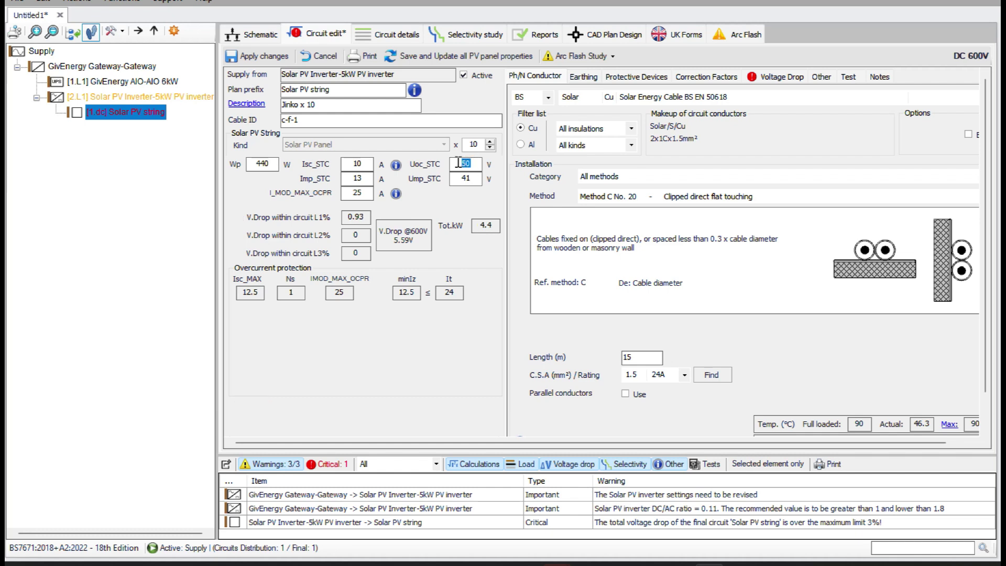
pyautogui.write('39')
pyautogui.click(372, 166)
pyautogui.press('BackSpace')
pyautogui.write('2')
pyautogui.press('BackSpace')
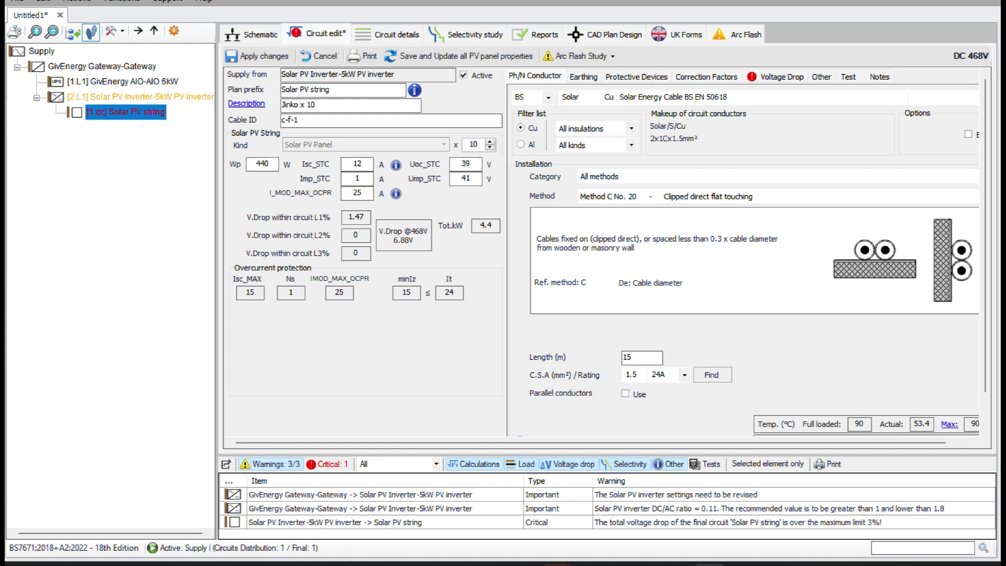
pyautogui.write('1.8')
pyautogui.press('BackSpace')
pyautogui.write('38')
# Set the PV string cable's length to 10 m and its cross-section to 6 mm², and apply the changes.
pyautogui.moveTo(648, 356); pyautogui.dragTo(589, 357)
pyautogui.write('1')
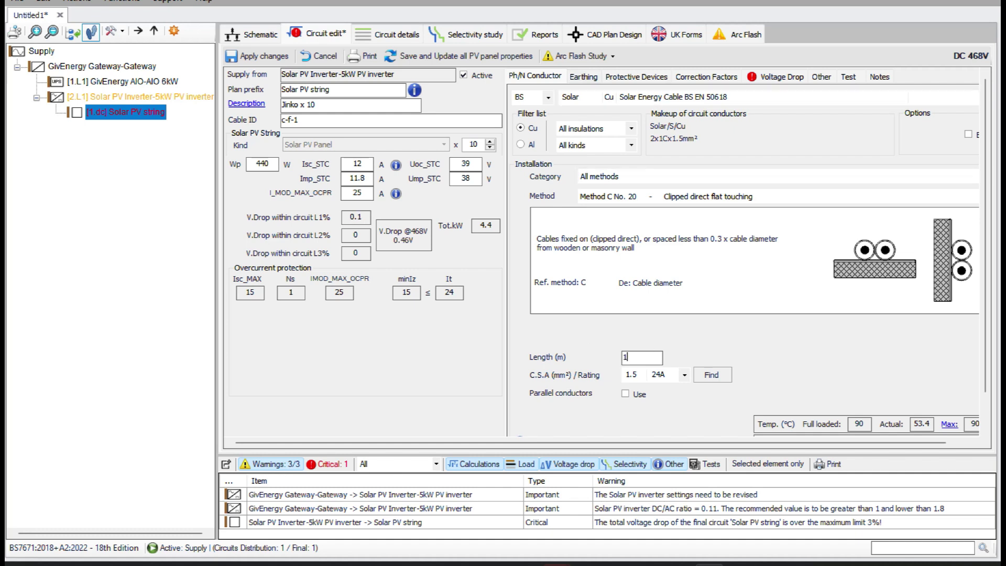
pyautogui.write('0')
pyautogui.click(685, 375)
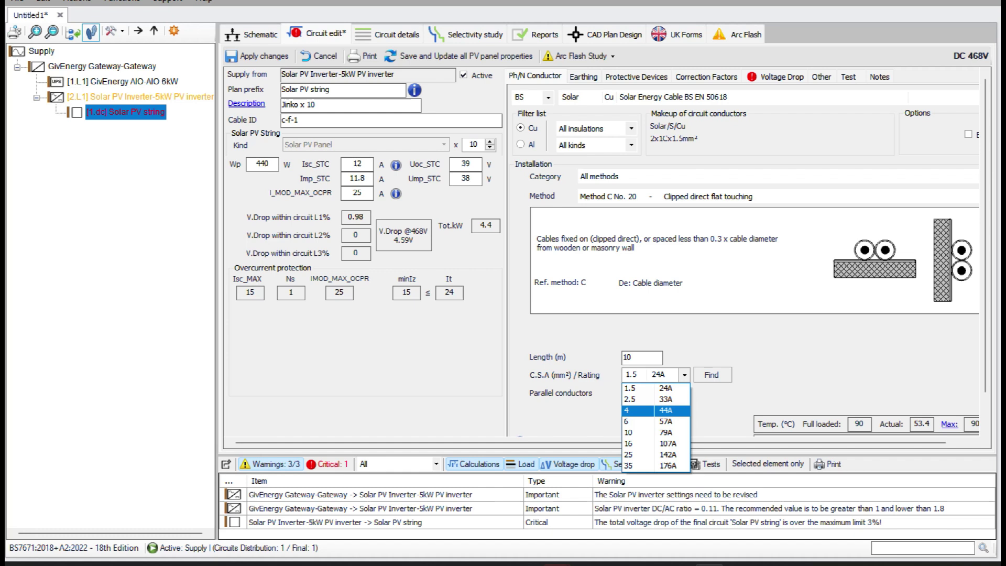
pyautogui.press('Down')
pyautogui.press('Return')
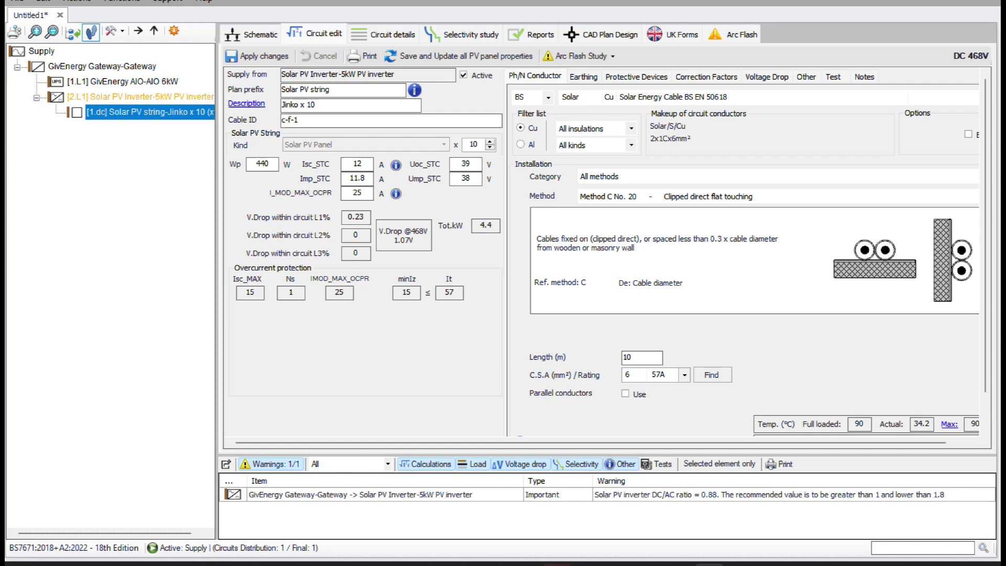
# Check the 5kW PV inverter's input settings against the connected PV string.
pyautogui.click(140, 96)
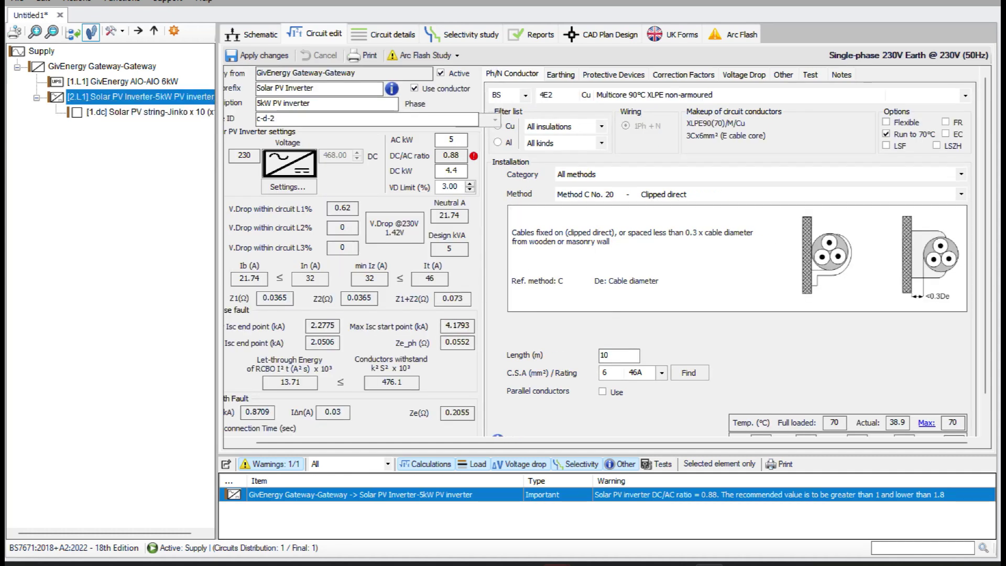
pyautogui.click(289, 187)
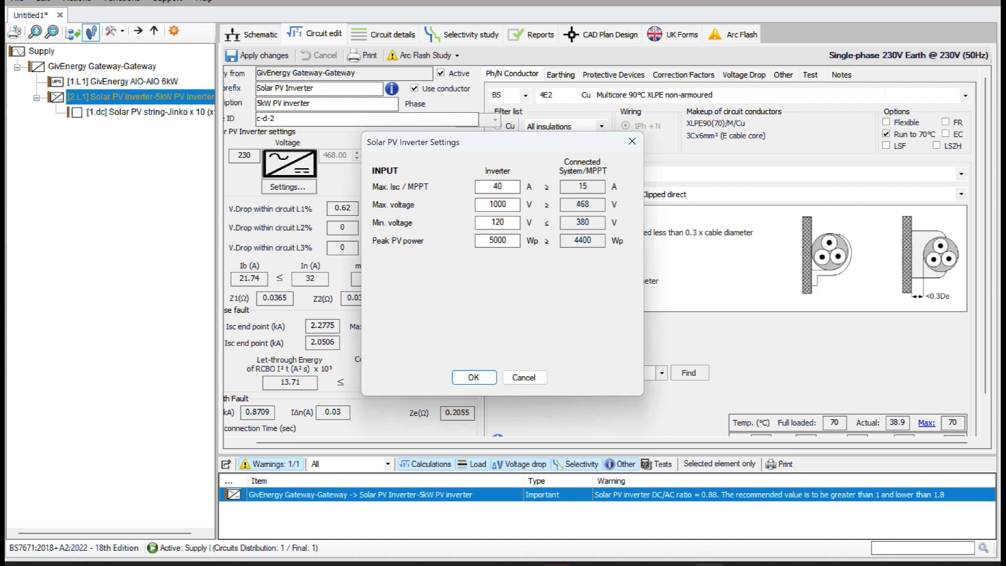
pyautogui.press('Return')
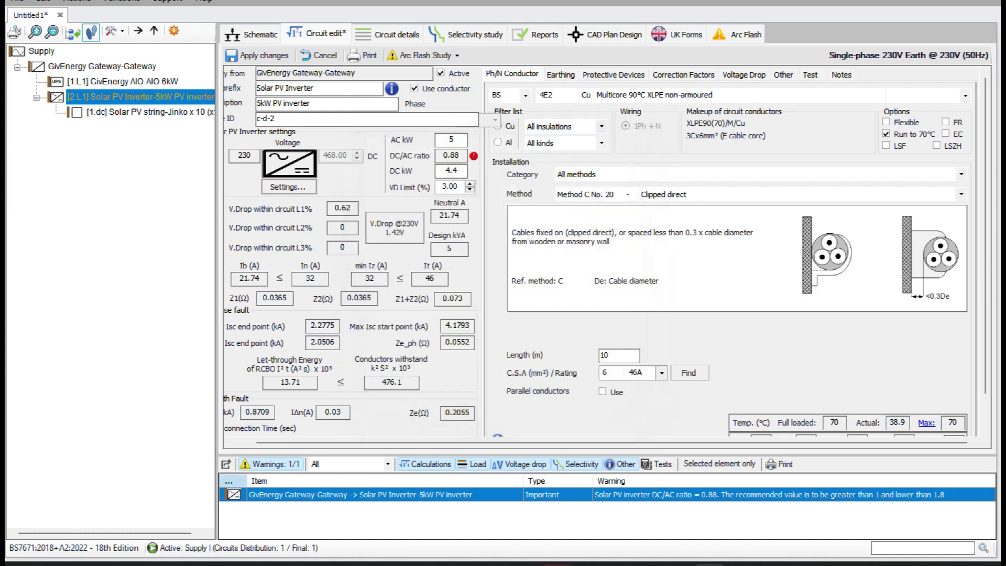
# Try 14 panels in the Solar PV string, saving the changes and returning to the 5kW PV inverter circuit.
pyautogui.click(149, 112)
pyautogui.press('Return')
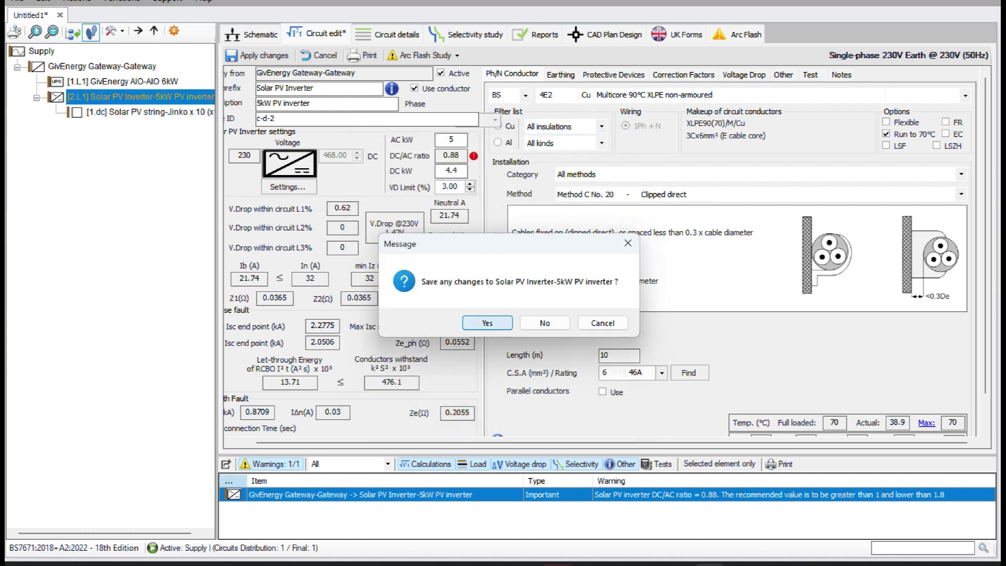
pyautogui.click(477, 145)
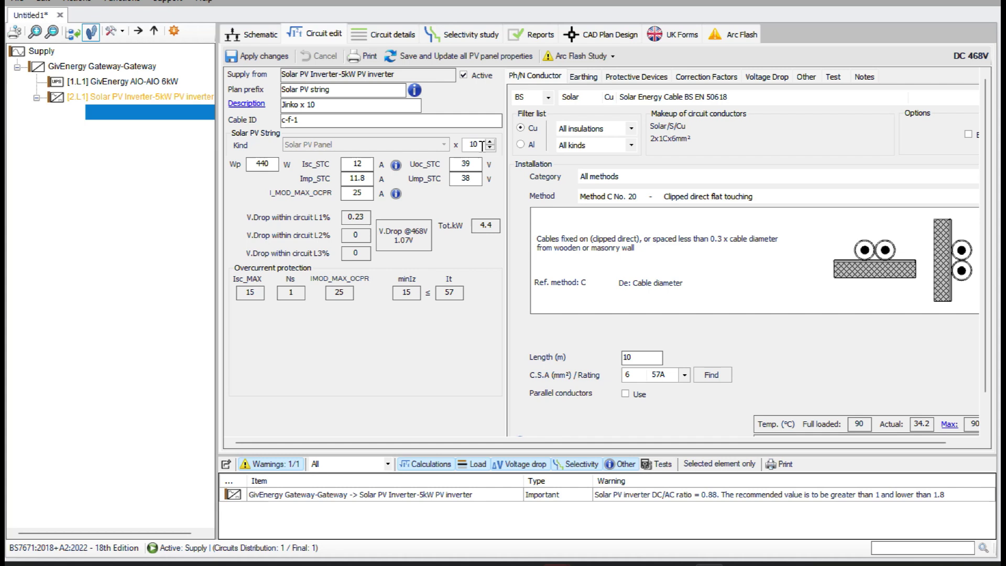
pyautogui.press('BackSpace')
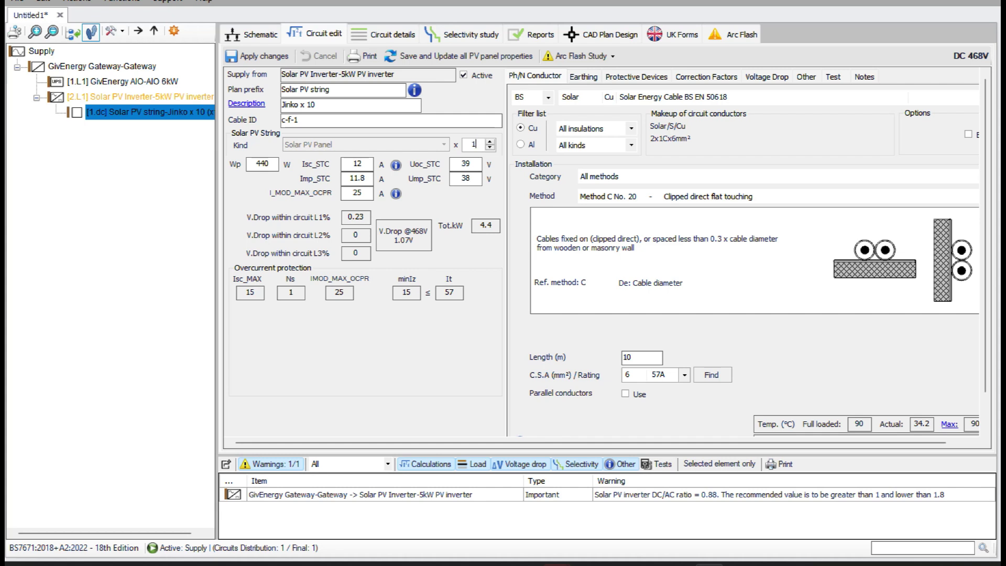
pyautogui.write('4')
pyautogui.click(140, 97)
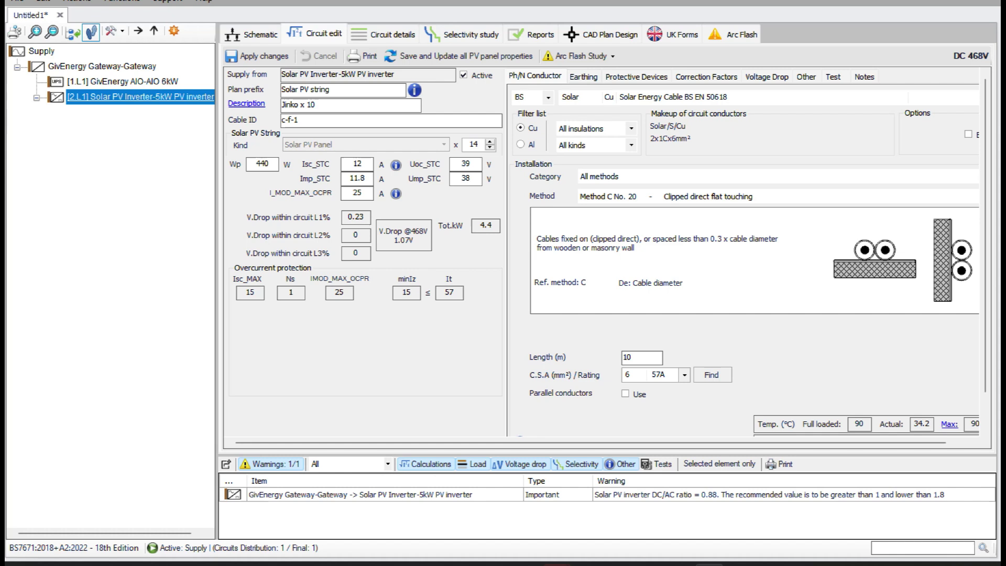
pyautogui.click(465, 321)
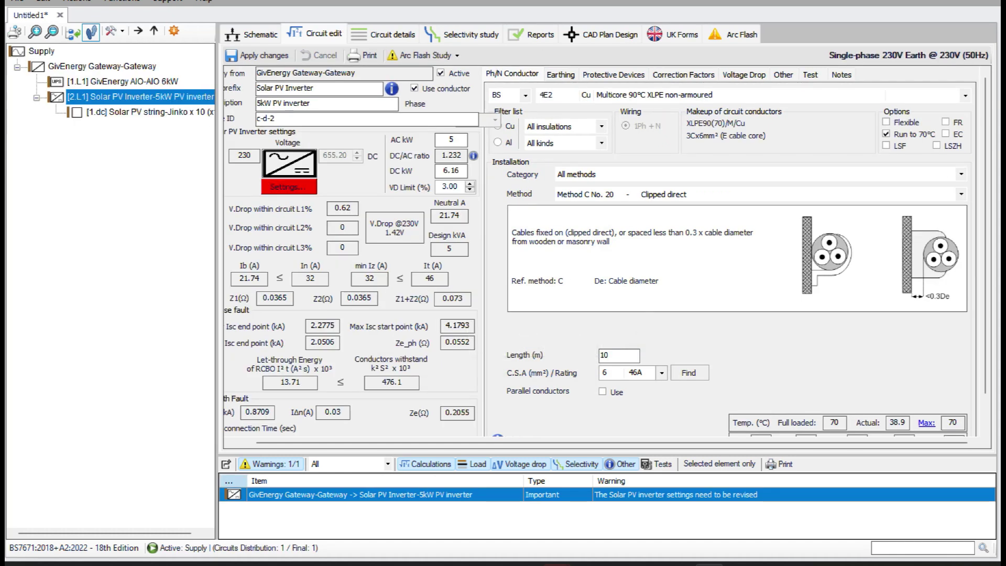
# Review the PV inverter's input limits against the enlarged string and read the guidance on the DC/AC ratio.
pyautogui.click(289, 187)
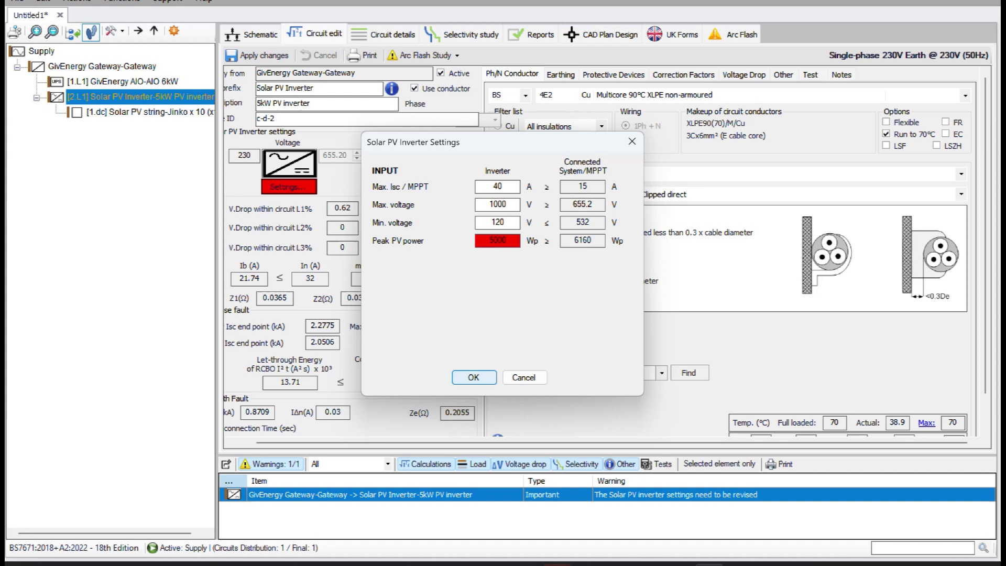
pyautogui.click(474, 378)
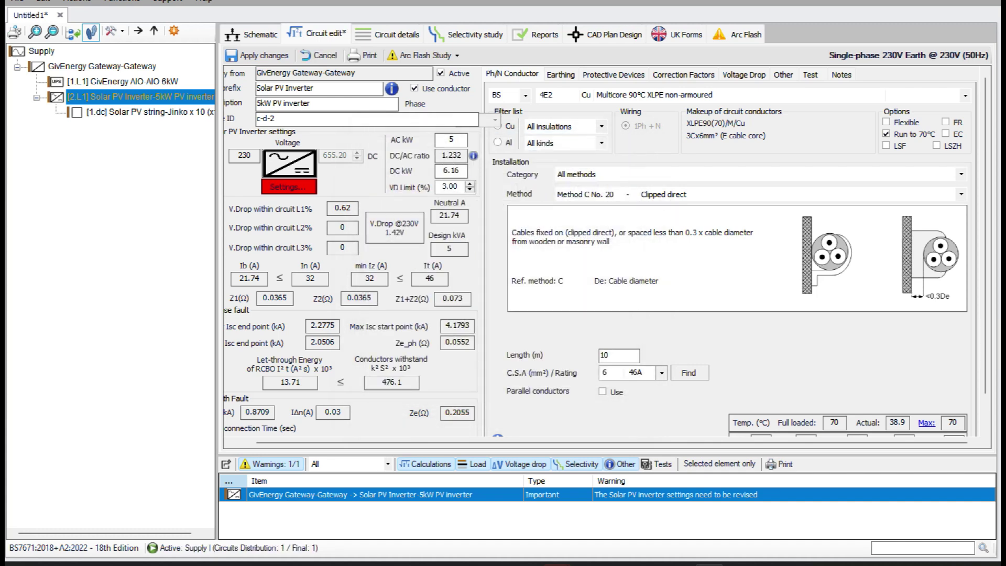
pyautogui.click(474, 155)
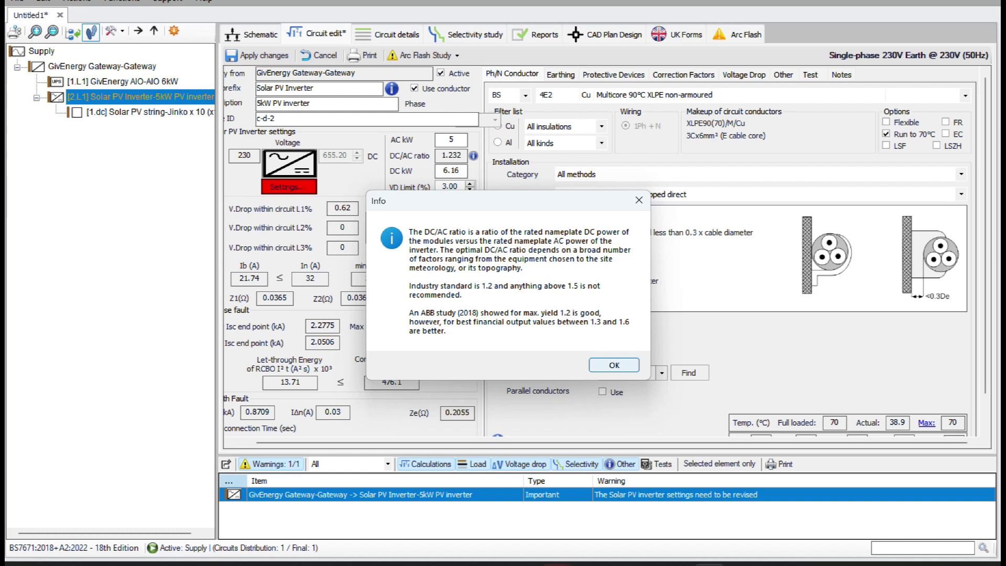
pyautogui.click(615, 365)
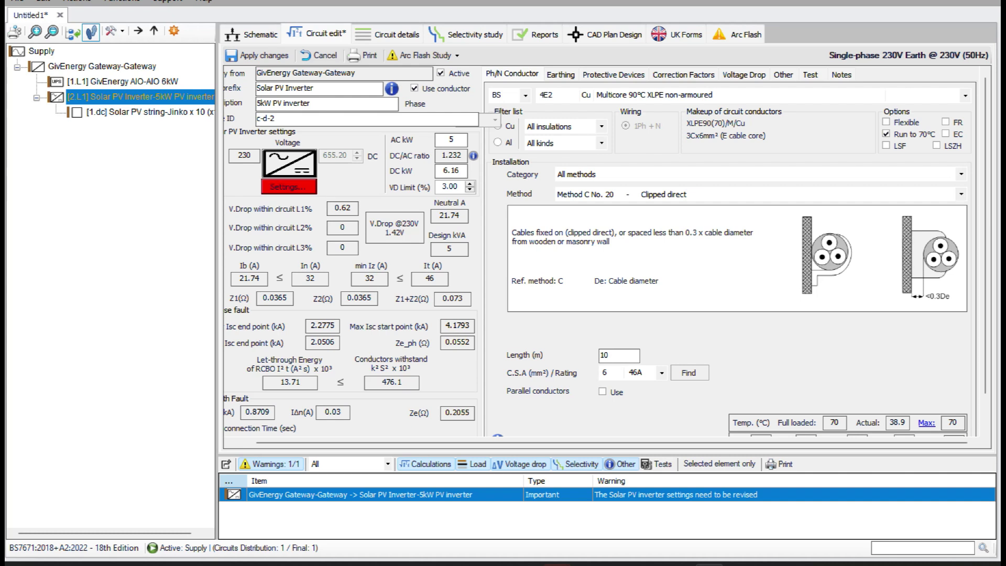
pyautogui.click(289, 187)
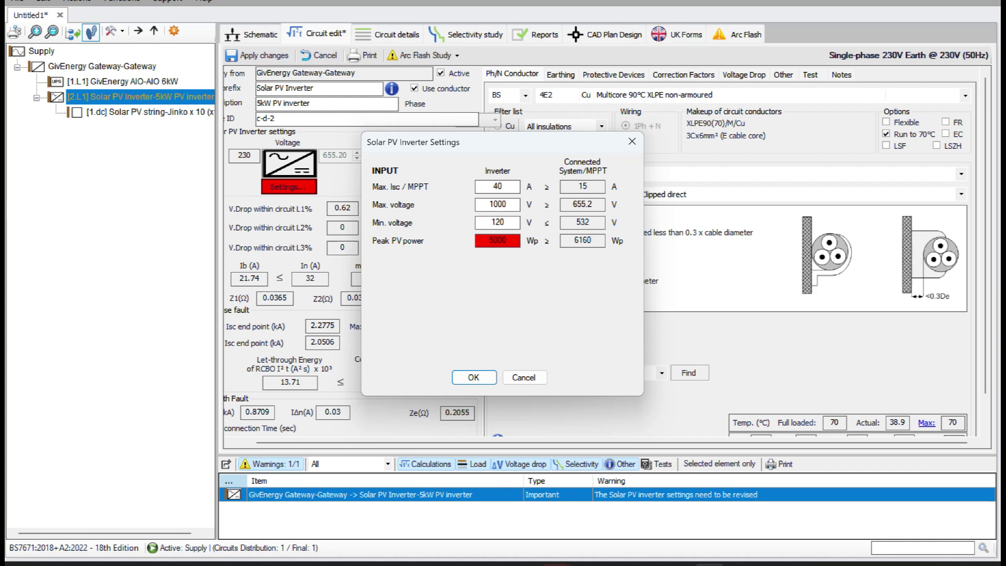
pyautogui.press('Return')
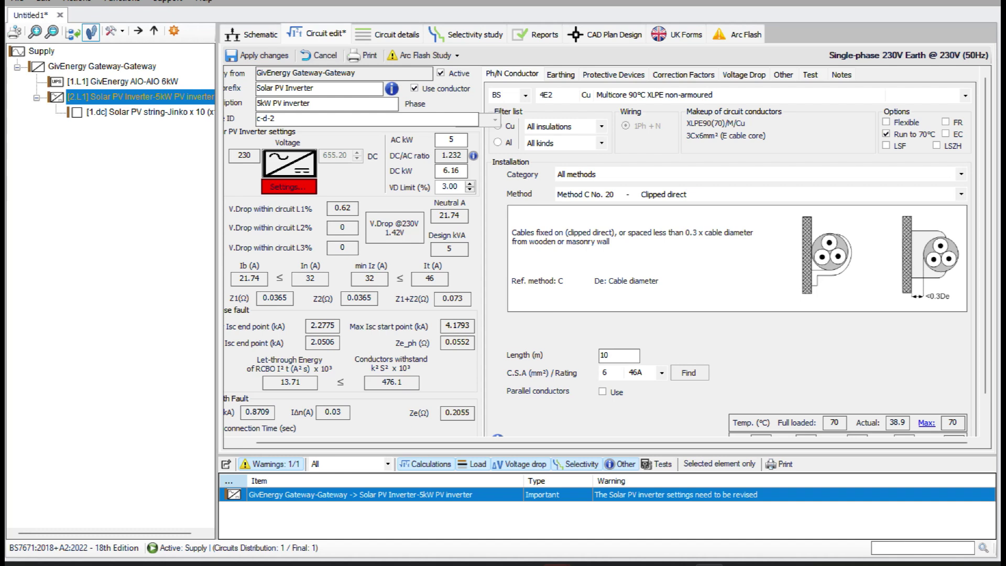
# Set the number of panels in the Solar PV string to 12, save it and reopen the 5kW PV inverter circuit.
pyautogui.click(140, 112)
pyautogui.click(488, 322)
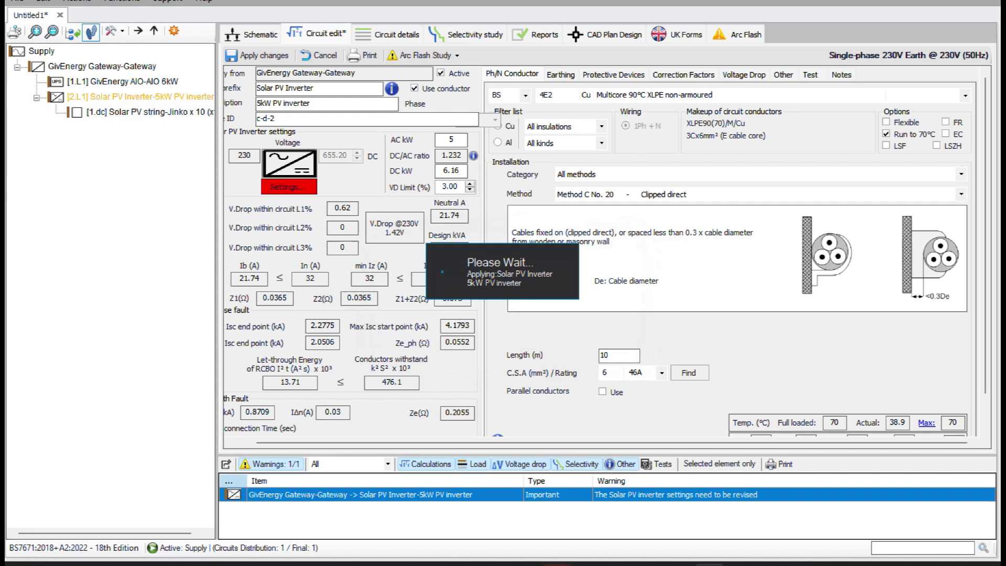
pyautogui.click(479, 146)
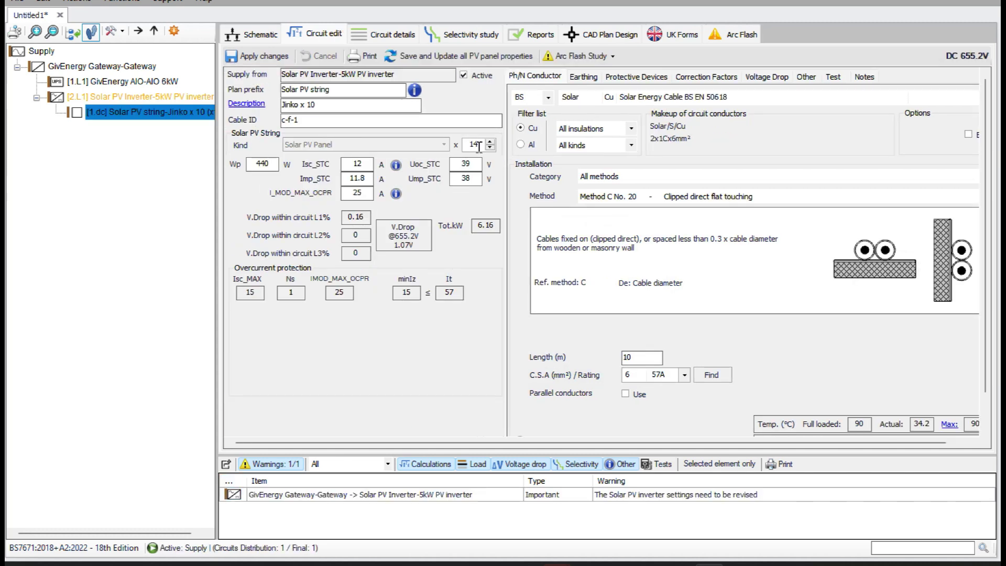
pyautogui.press('BackSpace')
pyautogui.write('2')
pyautogui.click(140, 97)
pyautogui.press('Return')
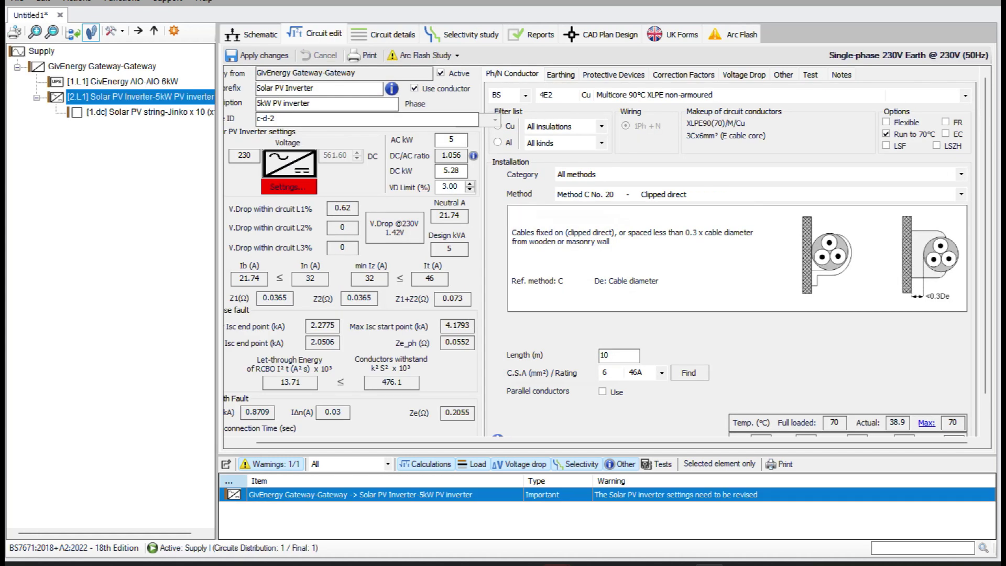
# Set the peak PV power in the 5kW PV inverter's input settings to 5280 Wp.
pyautogui.click(289, 187)
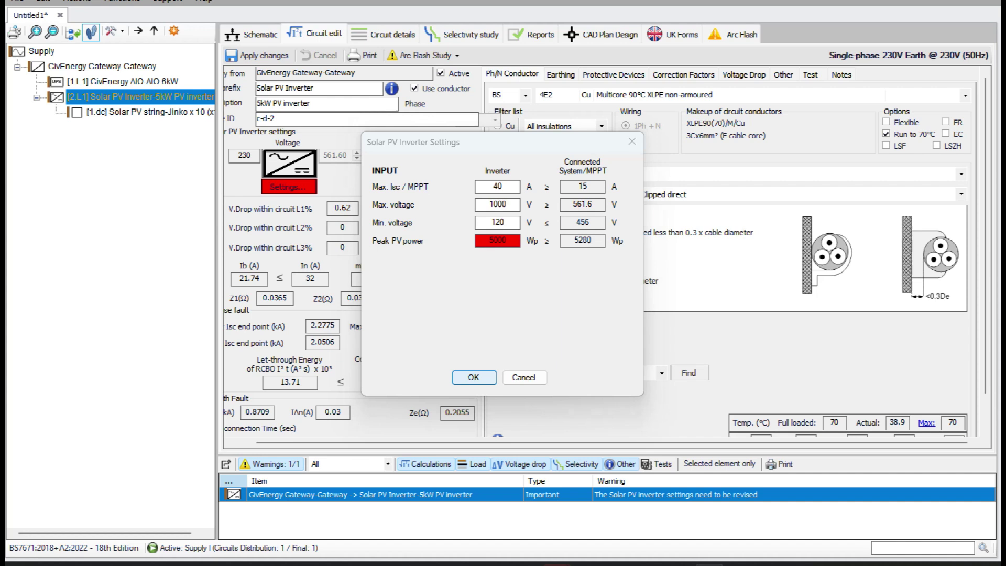
pyautogui.press('Return')
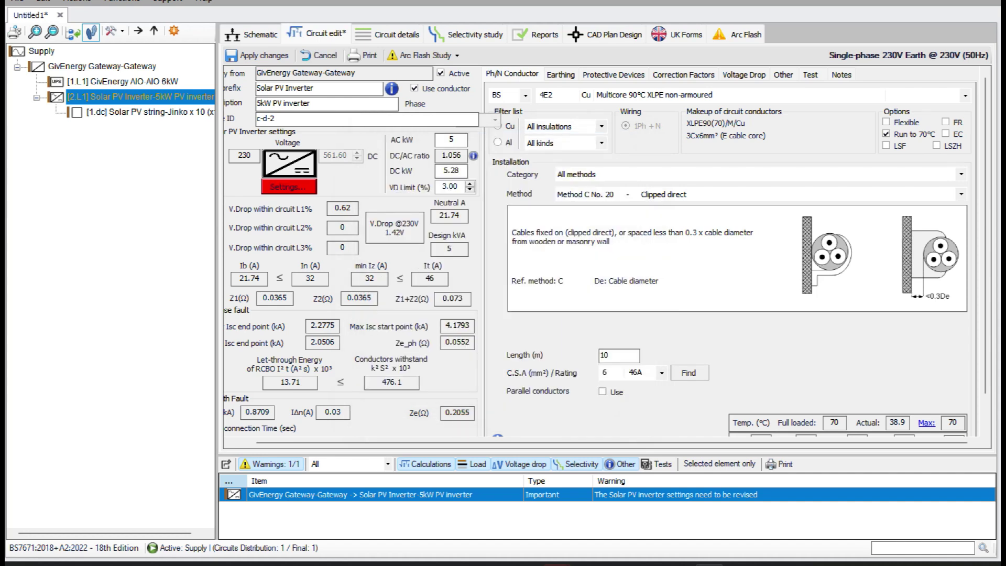
pyautogui.click(289, 187)
pyautogui.click(504, 239)
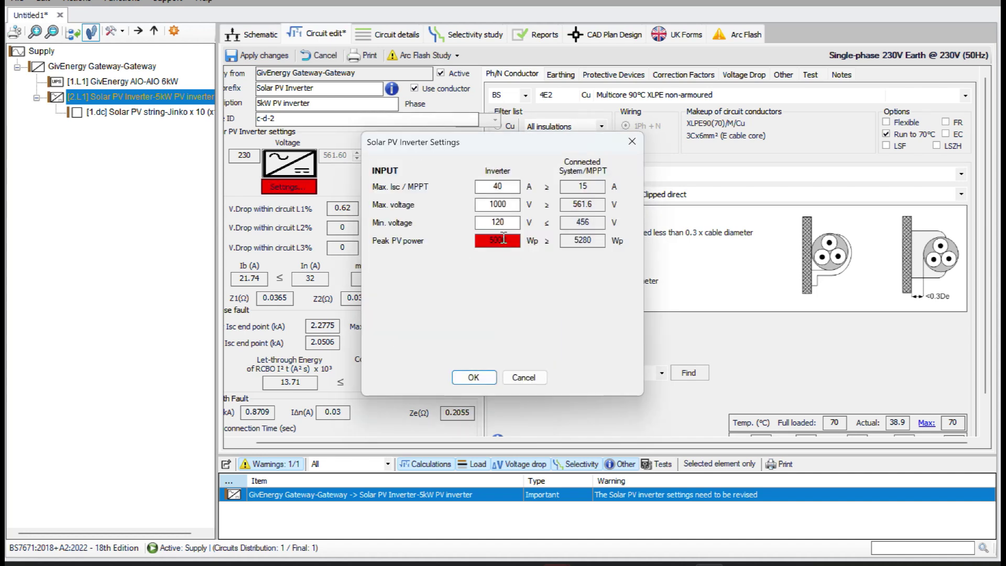
pyautogui.press('BackSpace')
pyautogui.press('BackSpace')
pyautogui.press('BackSpace')
pyautogui.press('BackSpace')
pyautogui.write('5280')
pyautogui.press('Return')
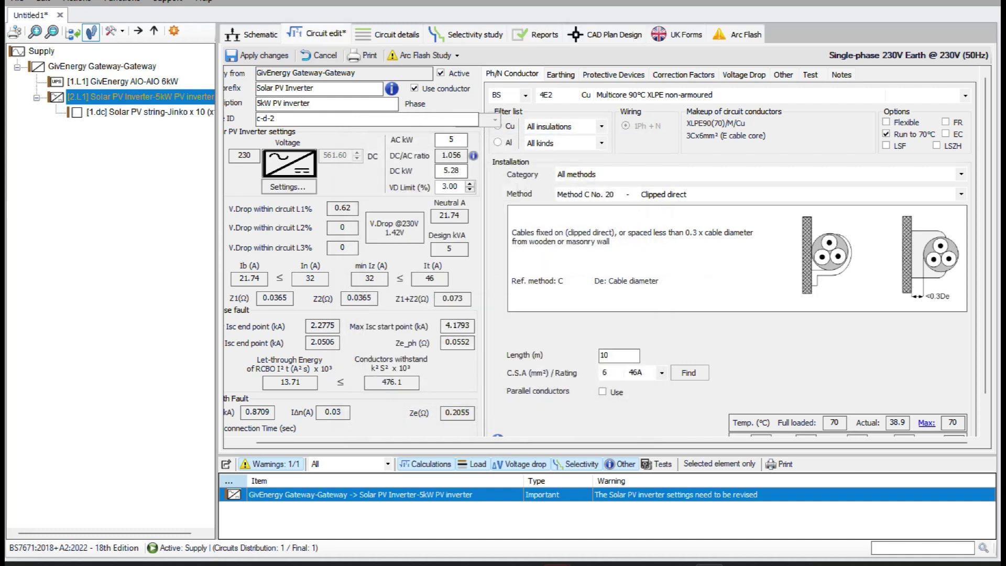
# Read the DC/AC ratio guidance, save the PV inverter changes and return to the schematic.
pyautogui.click(474, 155)
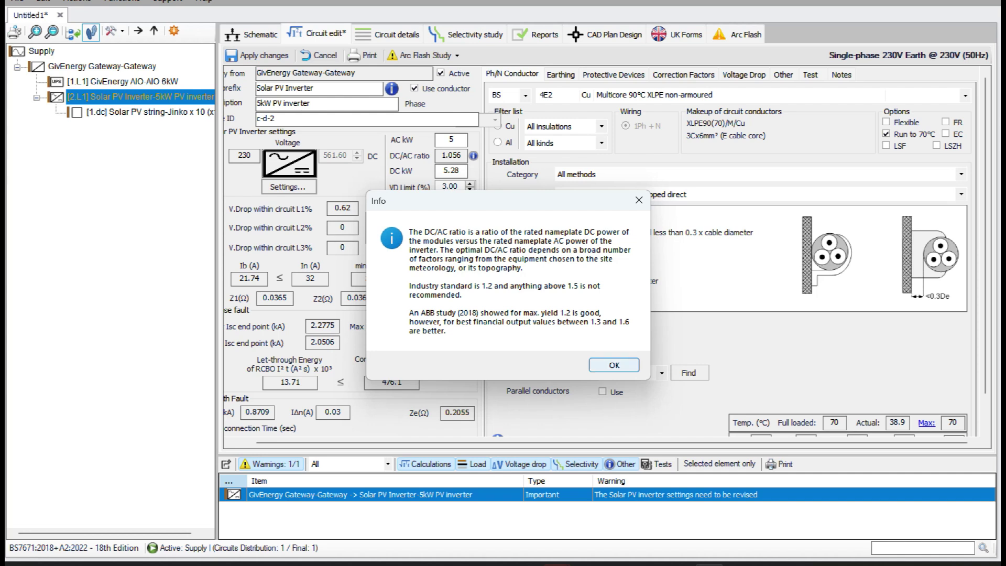
pyautogui.press('Return')
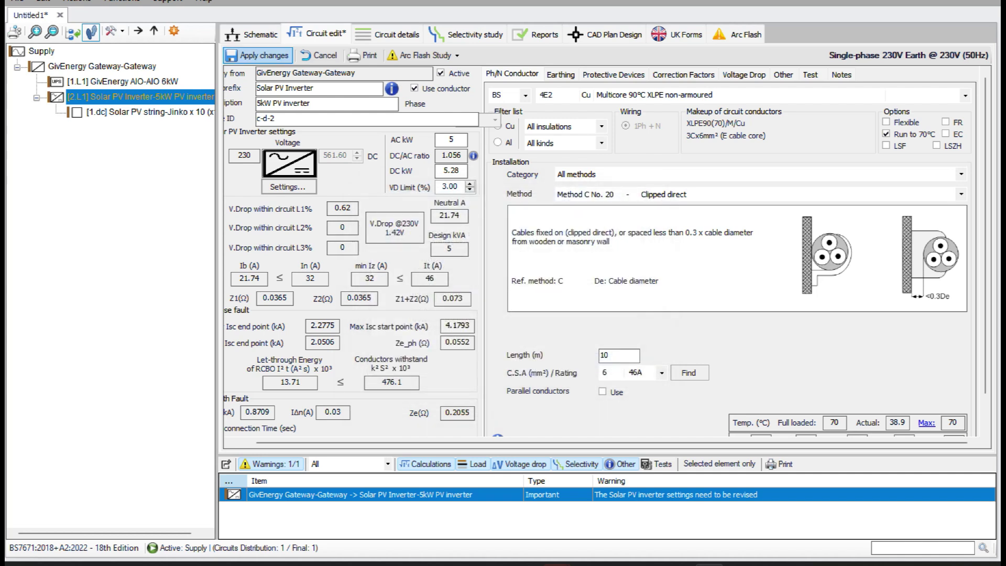
pyautogui.click(251, 35)
pyautogui.press('Return')
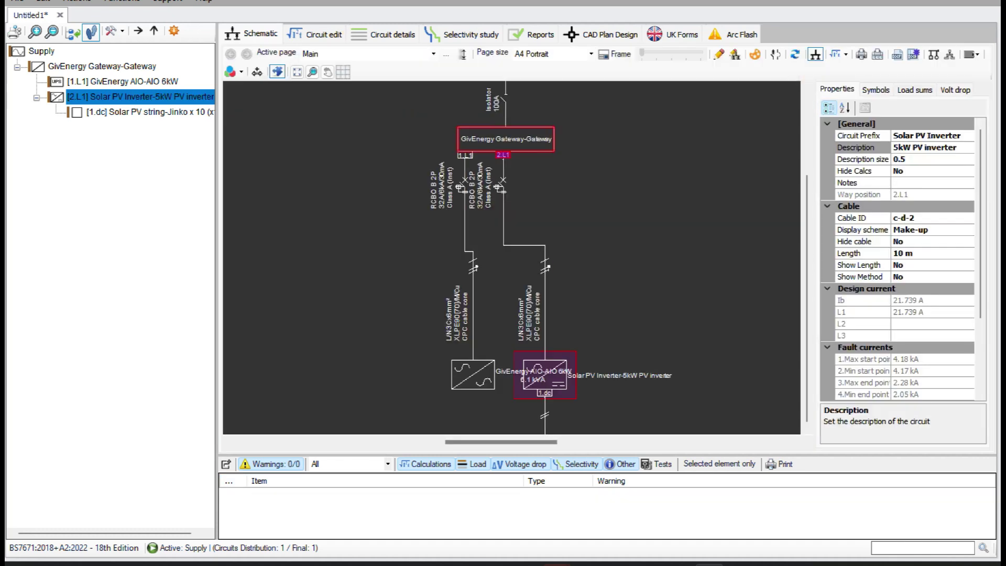
# Insert a single-phase final circuit on the GivEnergy Gateway and set its load kind to Electric Vehicle Charging Equipment.
pyautogui.rightClick(536, 148)
pyautogui.moveTo(576, 157)
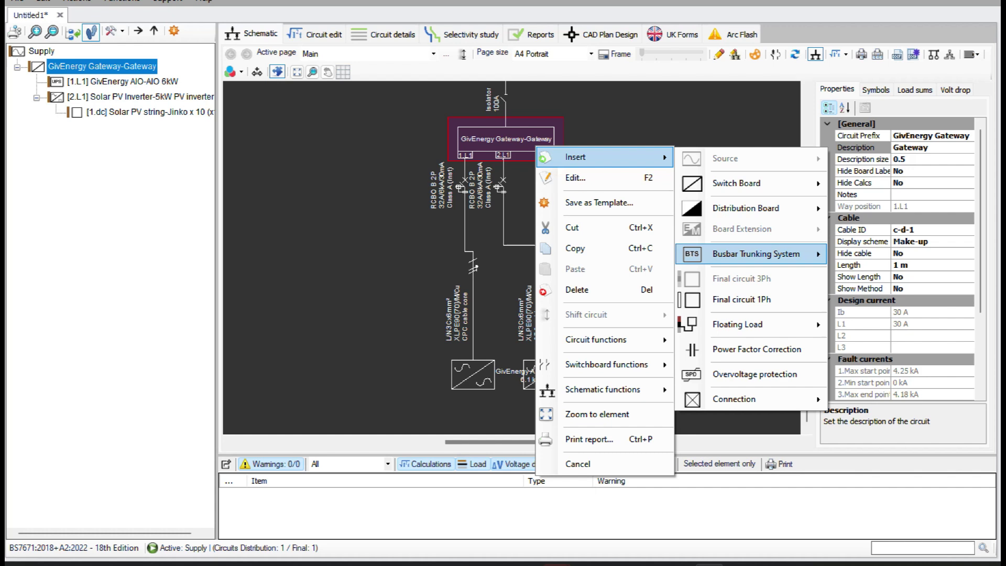
pyautogui.click(742, 300)
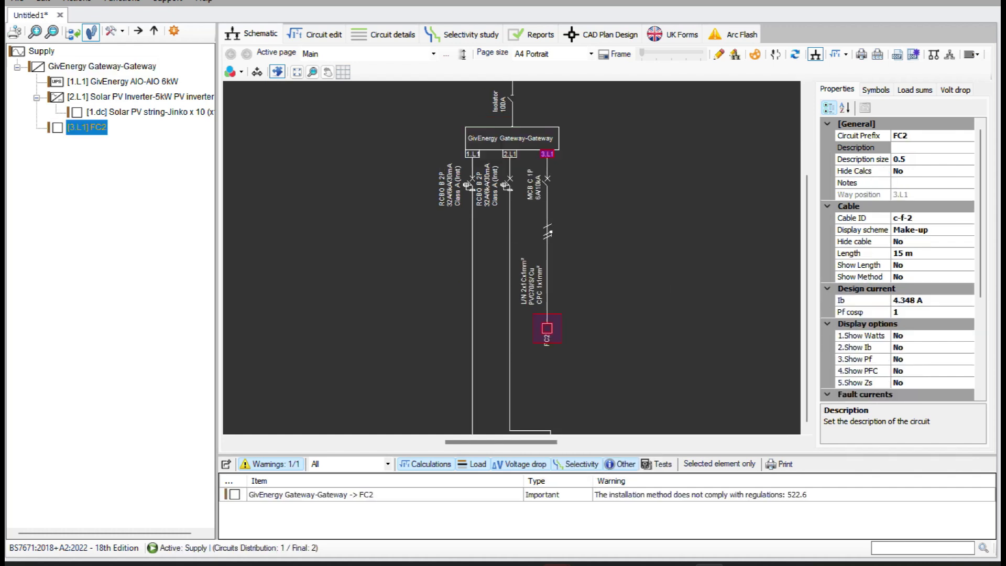
pyautogui.doubleClick(547, 328)
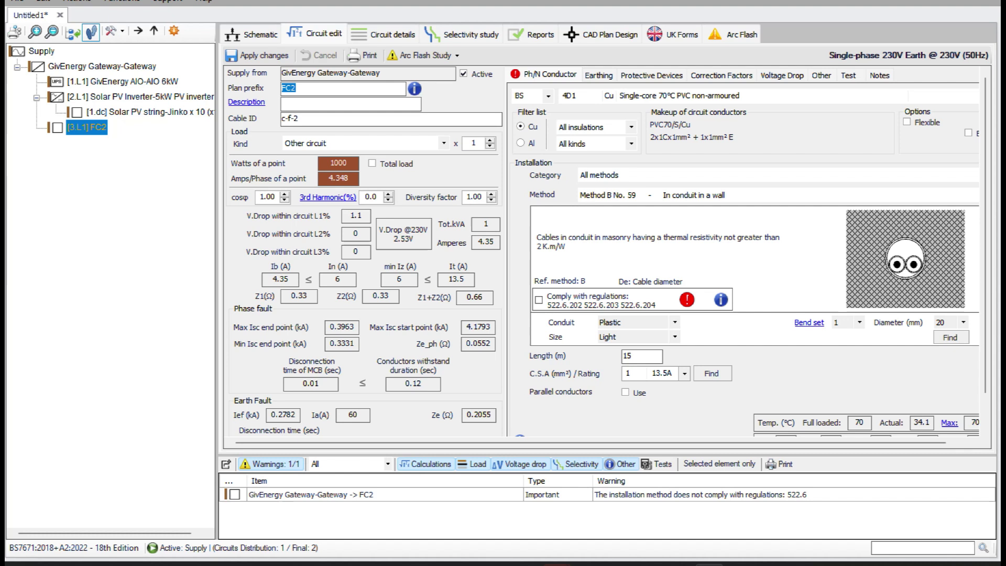
pyautogui.click(444, 143)
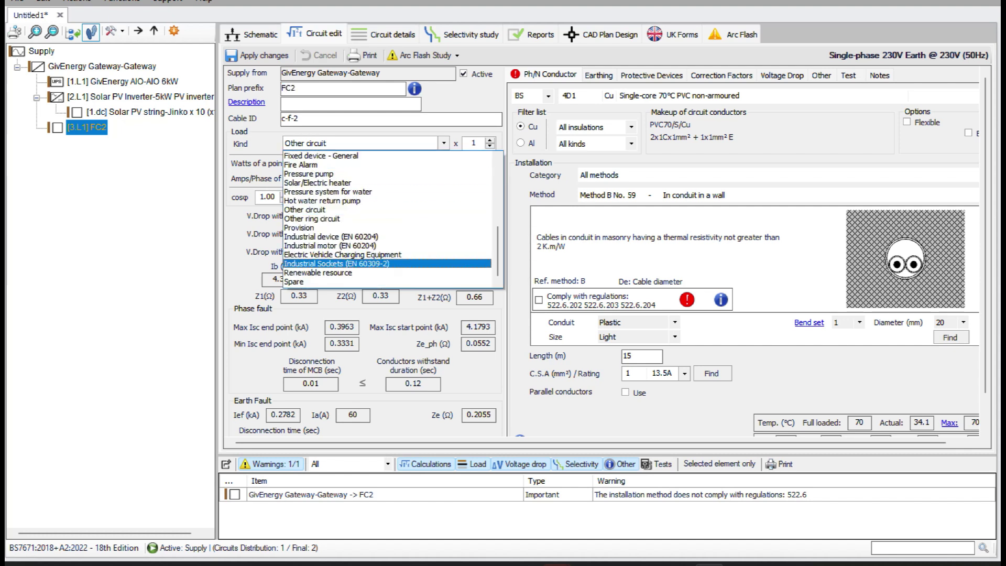
pyautogui.click(342, 254)
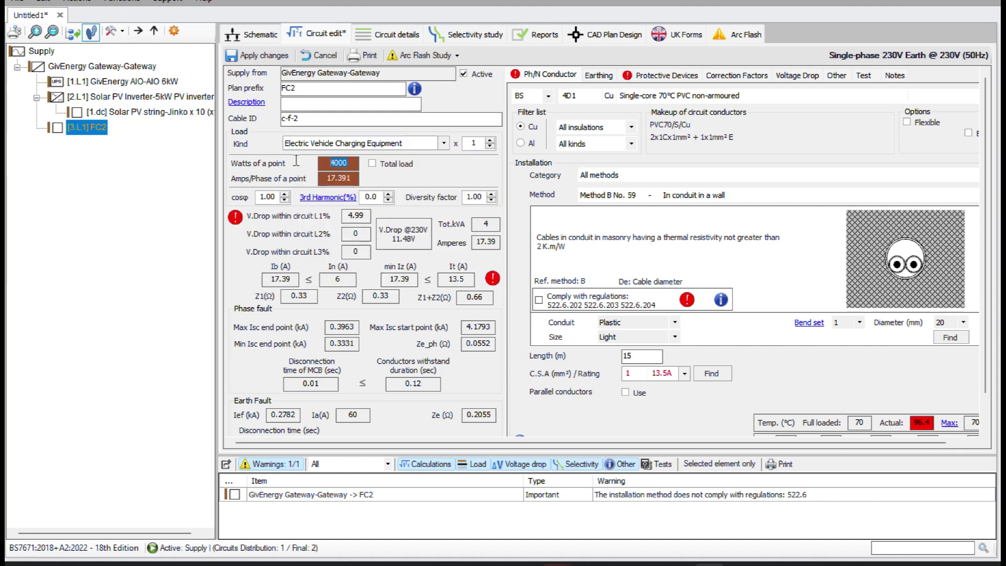
# Set the EV charging circuit's load to 7200 W, its plan prefix to GivEnery EVSE and its description to 7.2kW EVSE.
pyautogui.write('7200')
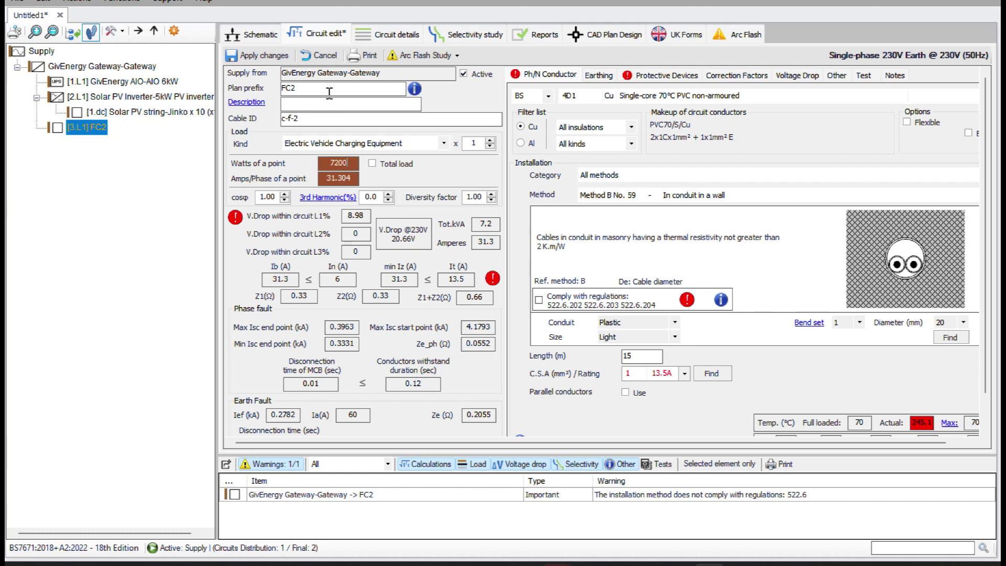
pyautogui.moveTo(296, 88); pyautogui.dragTo(267, 85)
pyautogui.write('GivEner')
pyautogui.write('y EVSE')
pyautogui.write('7.2kW')
pyautogui.write(' E')
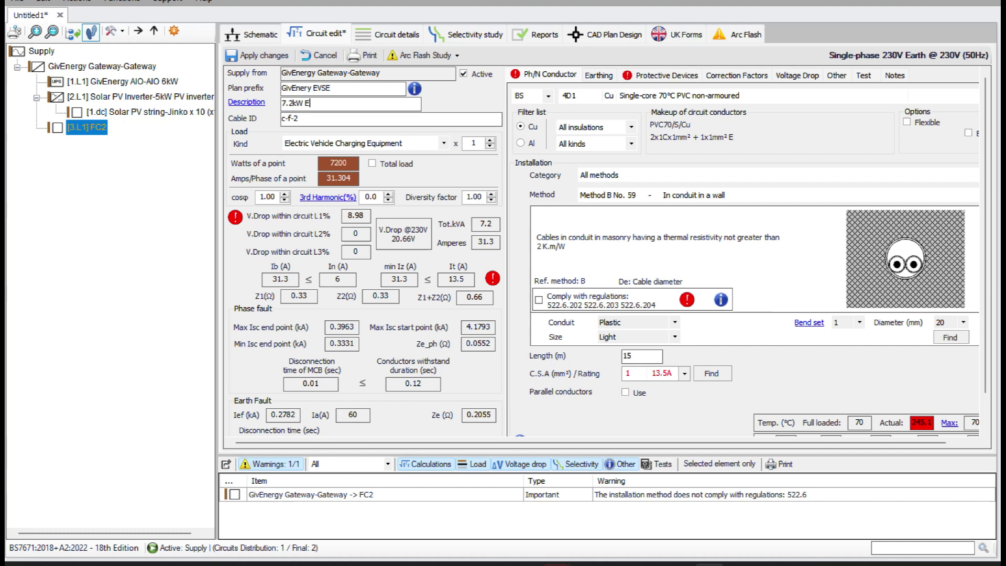
pyautogui.write('VSE')
# Set the EV charging circuit's phase and neutral conductor size to 6 mm².
pyautogui.click(549, 74)
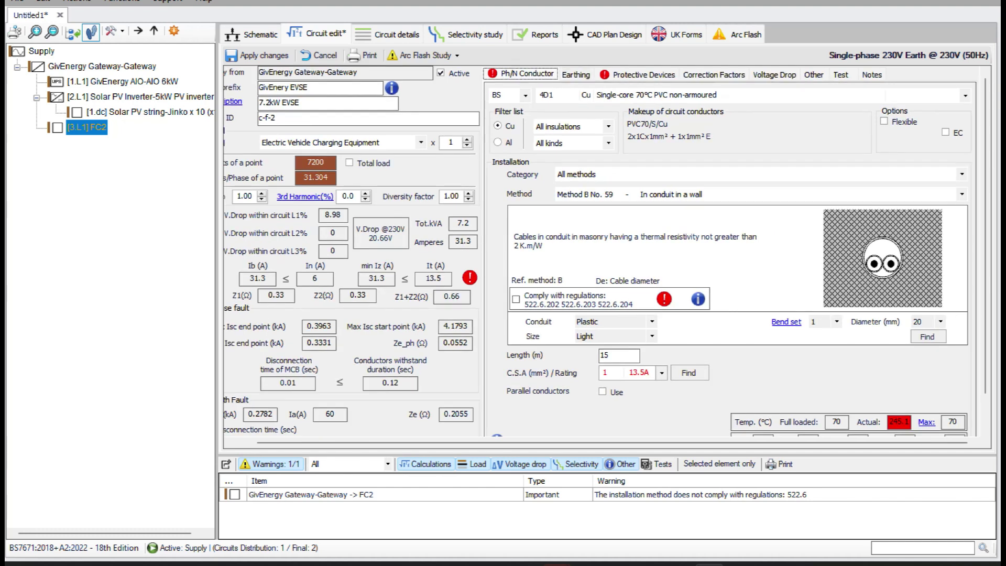
pyautogui.click(661, 373)
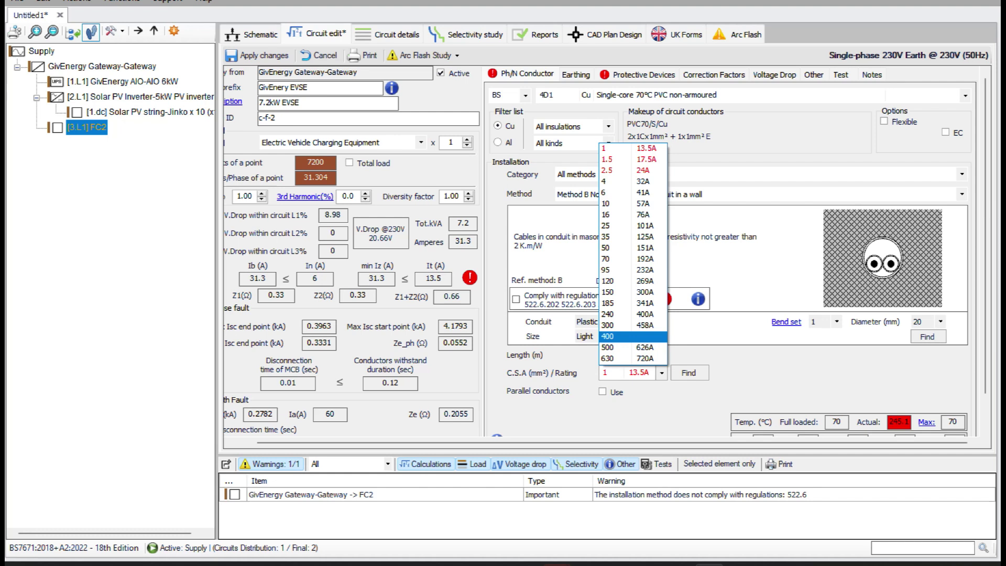
pyautogui.click(616, 192)
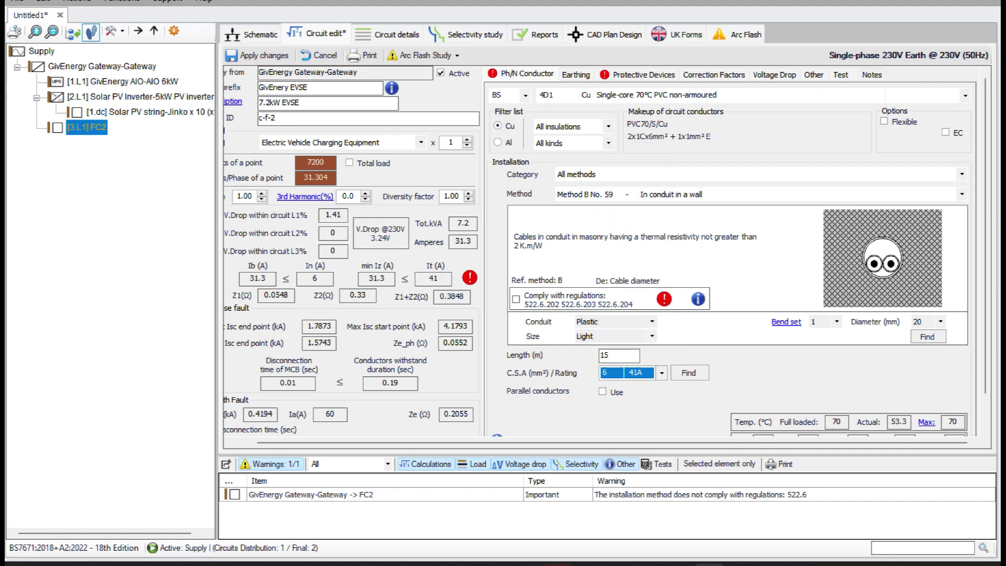
# Change the EV charging circuit's cable to 4E2 Multicore 90°C XLPE non-armoured and set its length to 8 m.
pyautogui.click(650, 95)
pyautogui.press('Down')
pyautogui.press('Down')
pyautogui.press('Down')
pyautogui.press('Down')
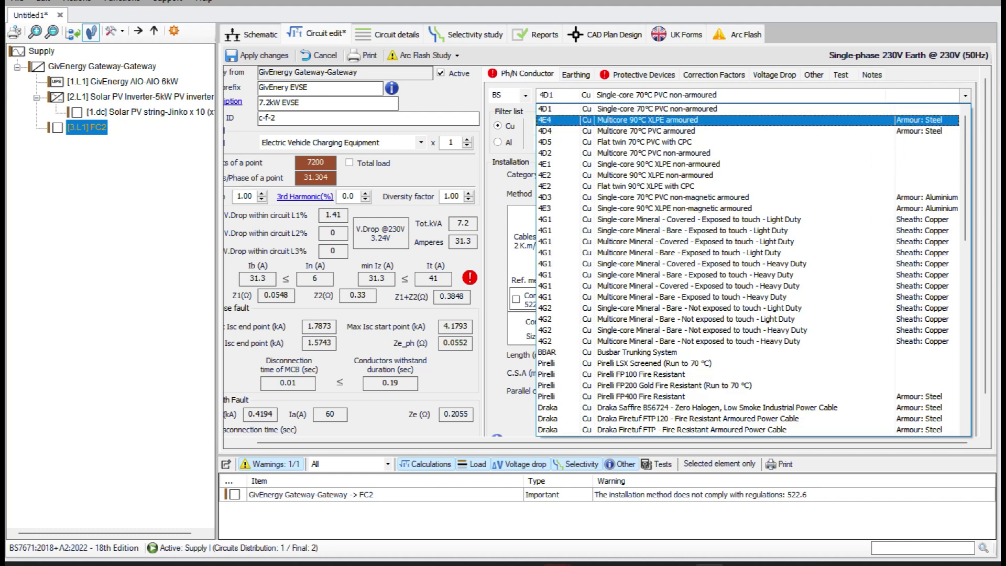
pyautogui.press('Down')
pyautogui.press('Down')
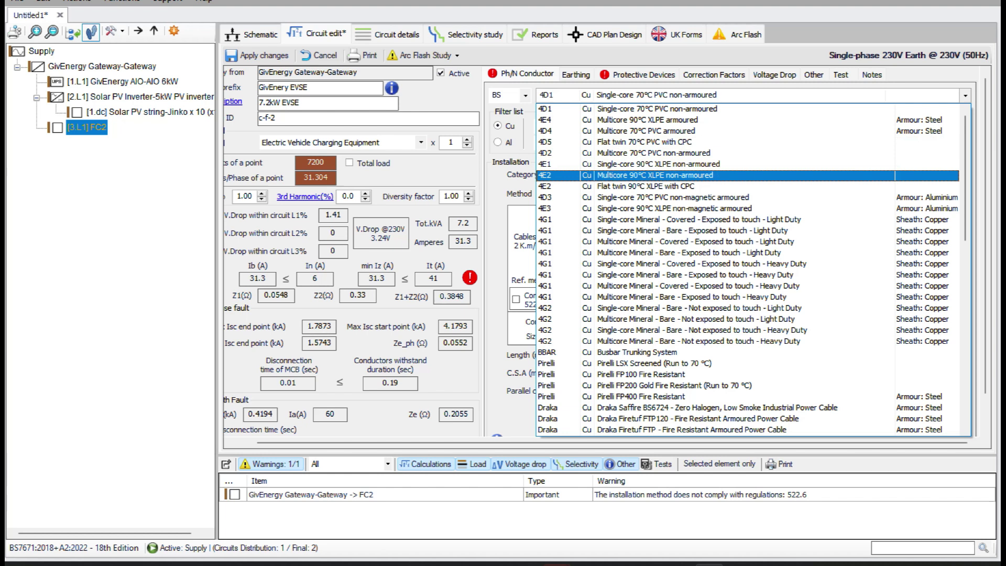
pyautogui.press('Return')
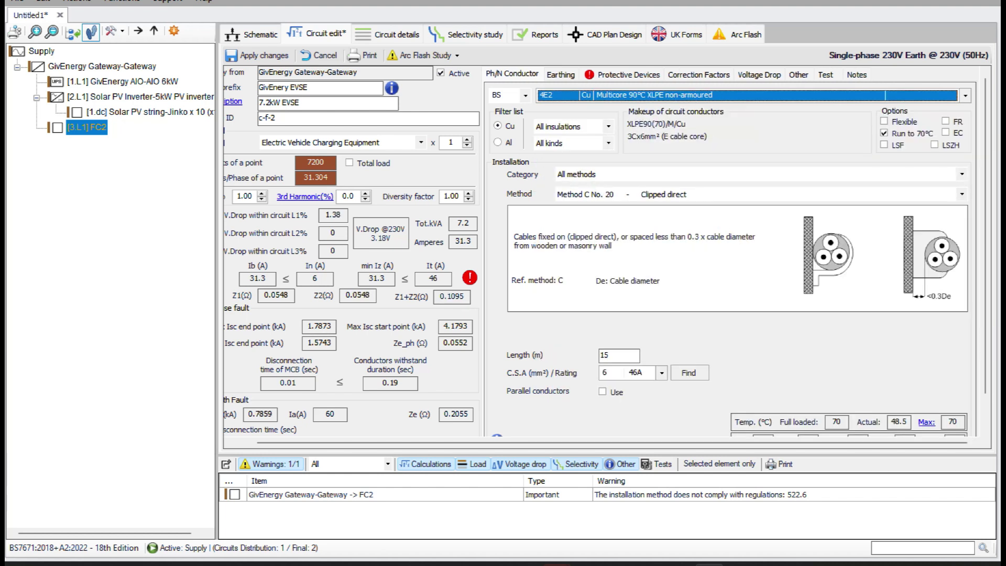
pyautogui.press('Tab')
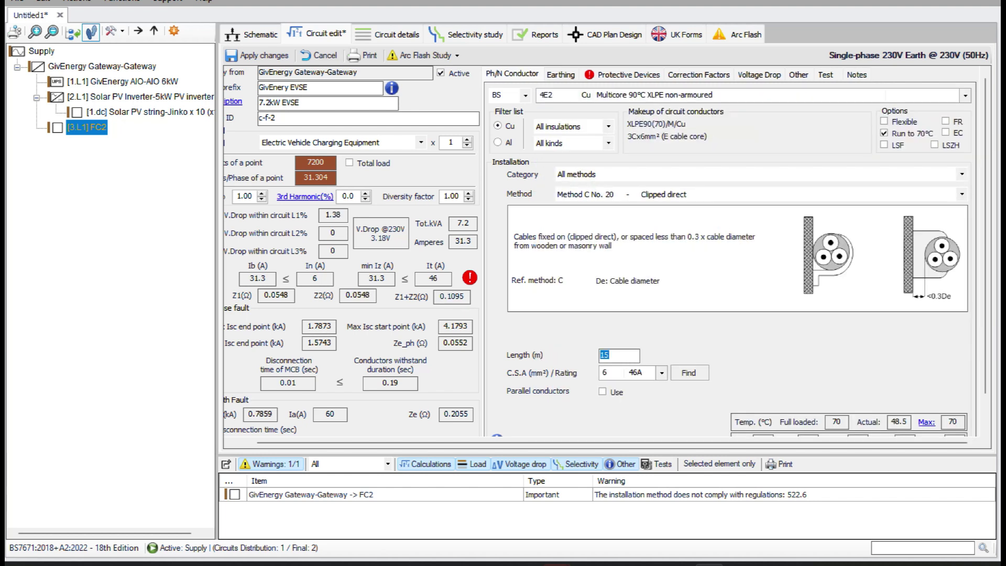
pyautogui.write('8')
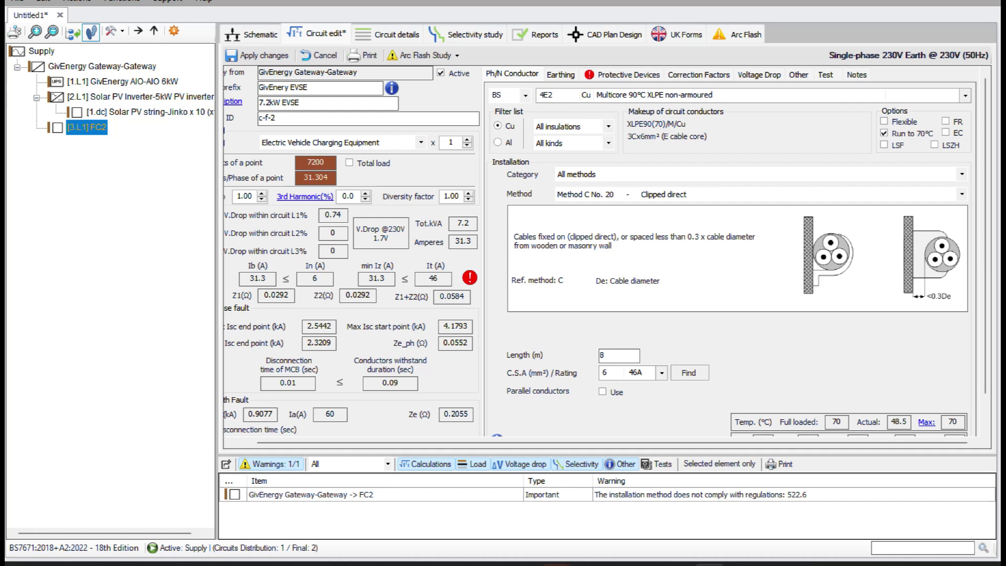
# Protect the EV charging circuit with a 40 A Proteus RCBO, EN 61009 1P 30mA 6kA Switched Type B, and apply the circuit changes.
pyautogui.click(621, 75)
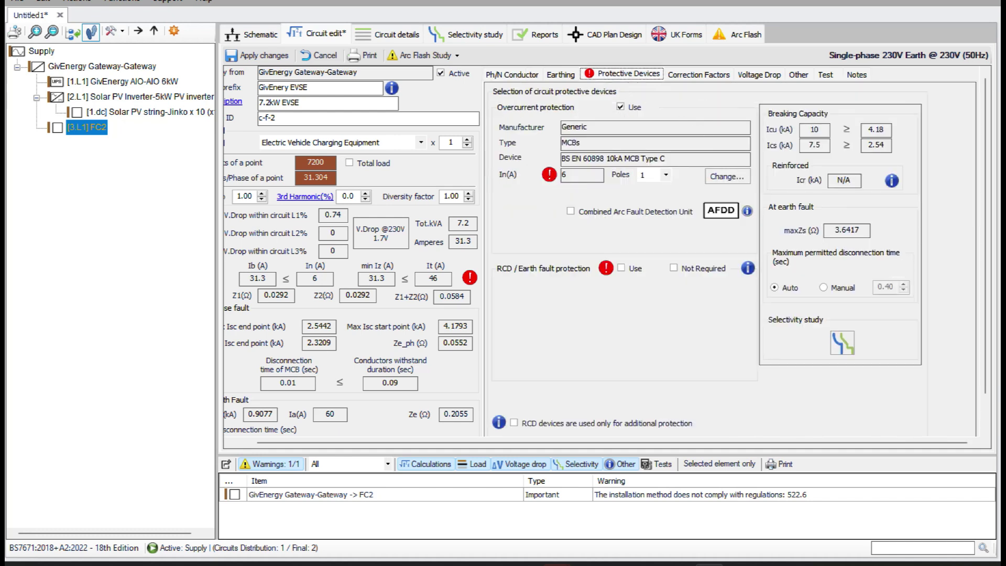
pyautogui.click(727, 176)
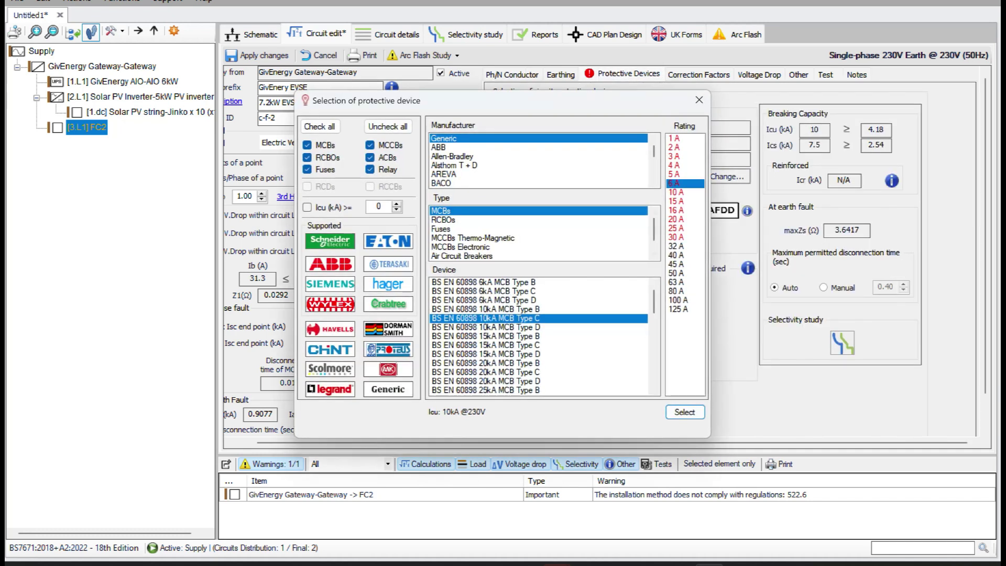
pyautogui.click(397, 352)
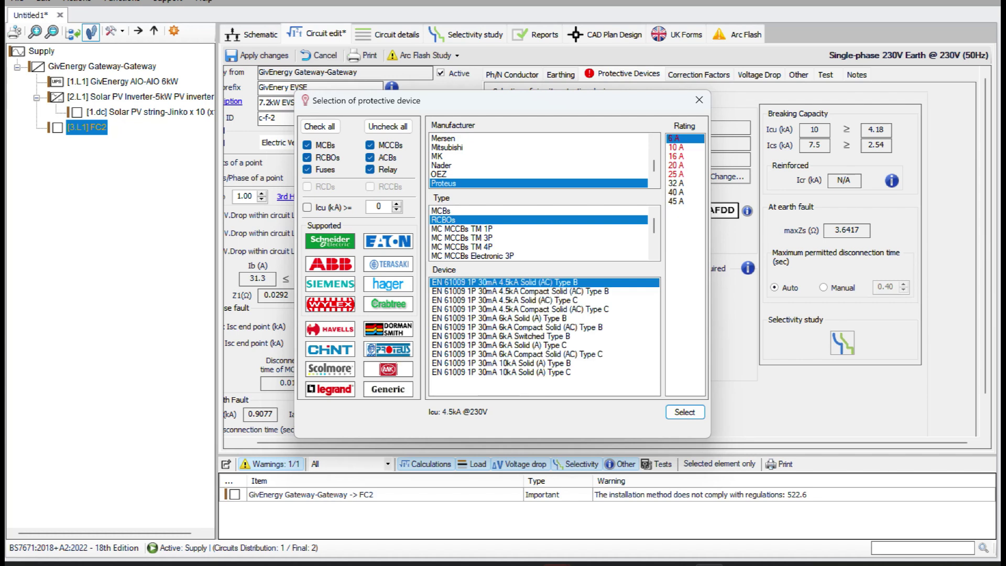
pyautogui.click(500, 336)
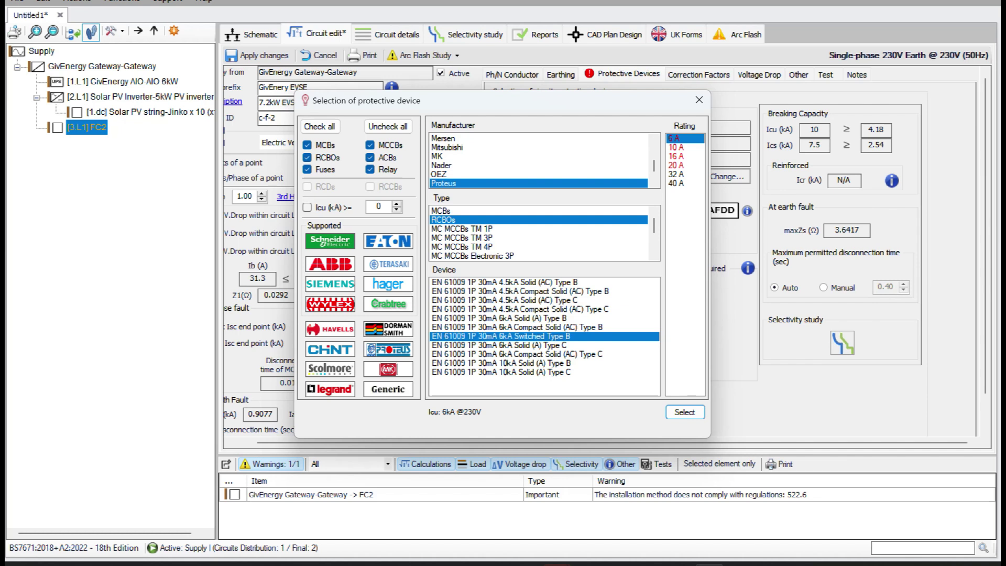
pyautogui.click(685, 182)
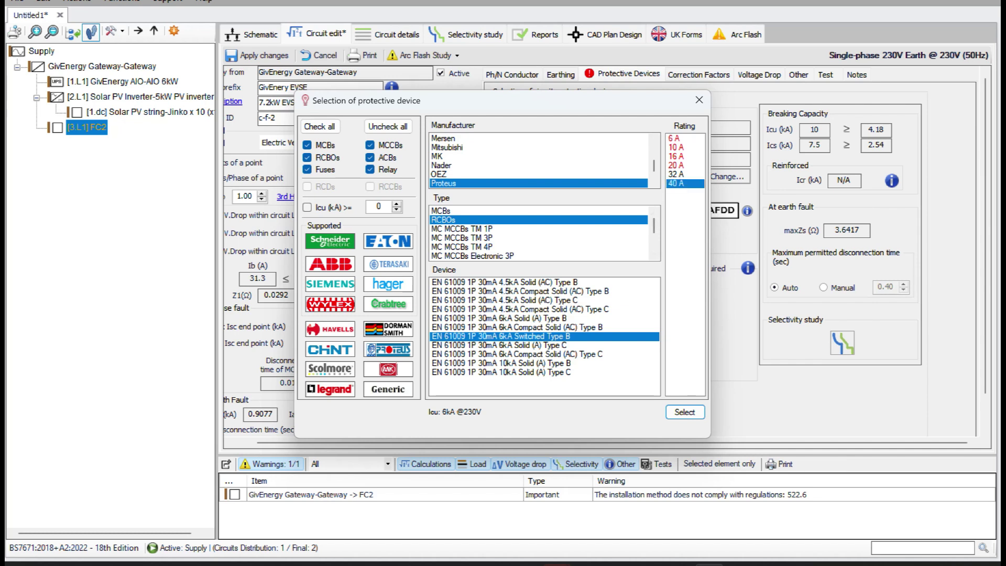
pyautogui.click(684, 412)
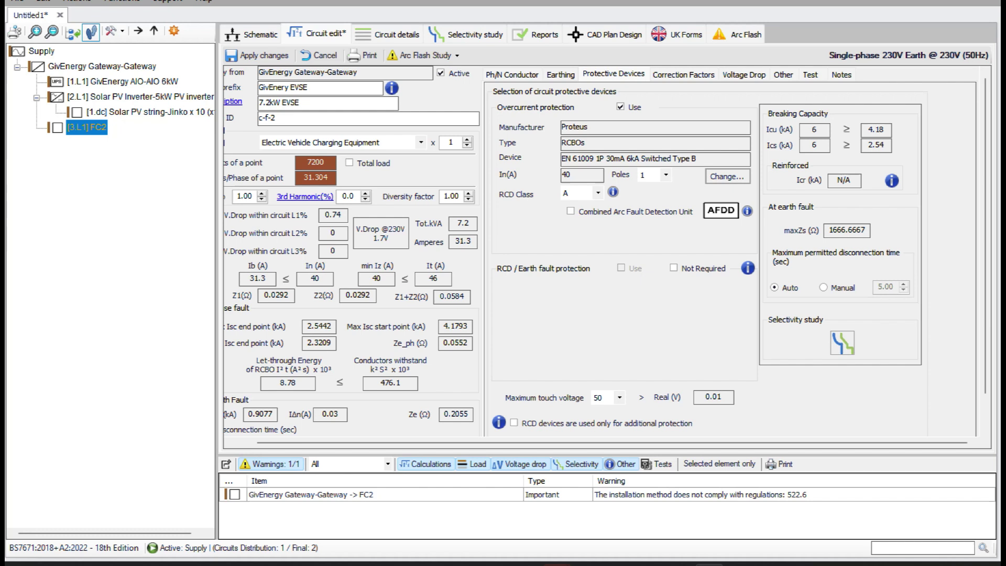
pyautogui.click(262, 56)
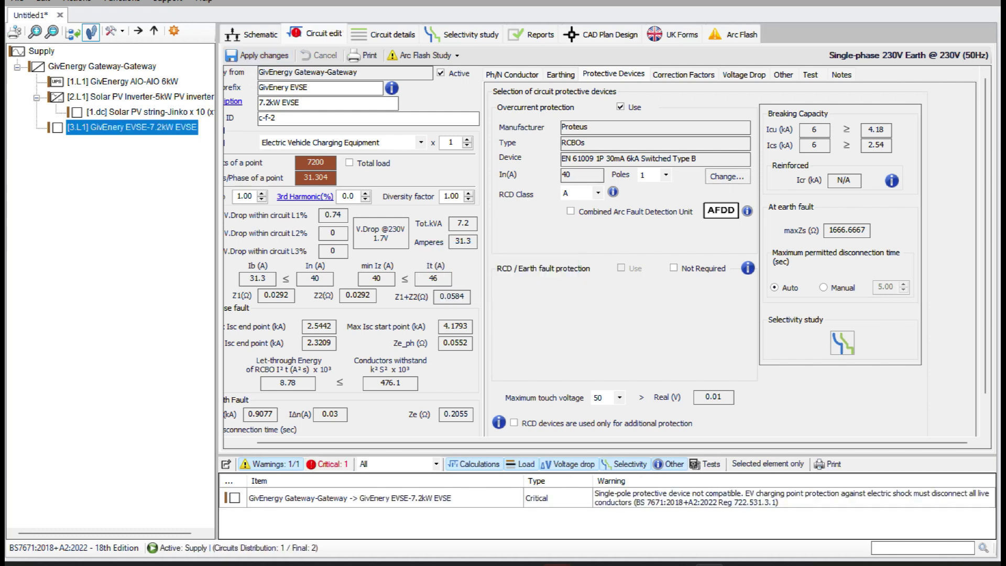
# Insert a single-phase distribution board on the GivEnergy Gateway in the schematic and give it 14 ways.
pyautogui.click(232, 33)
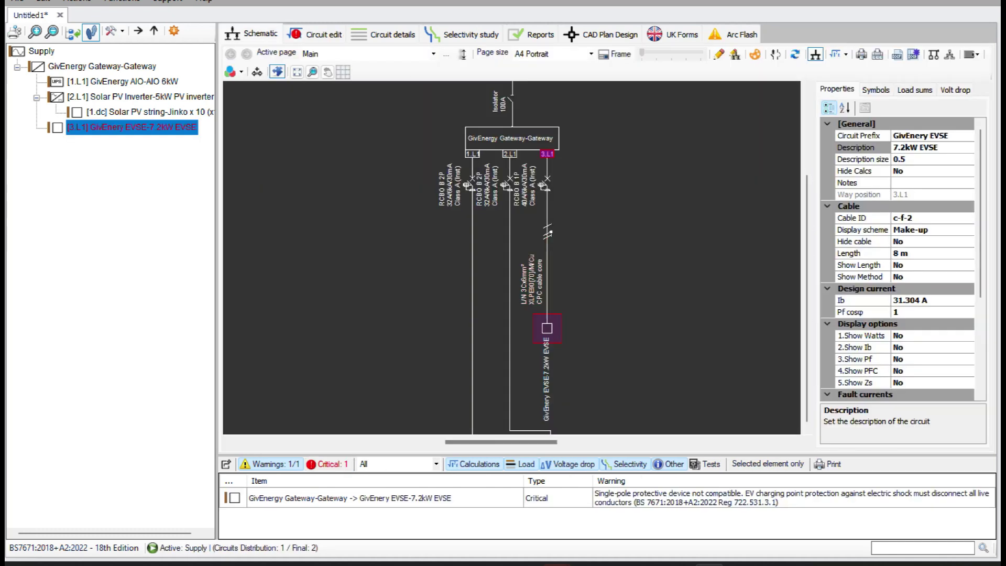
pyautogui.rightClick(557, 140)
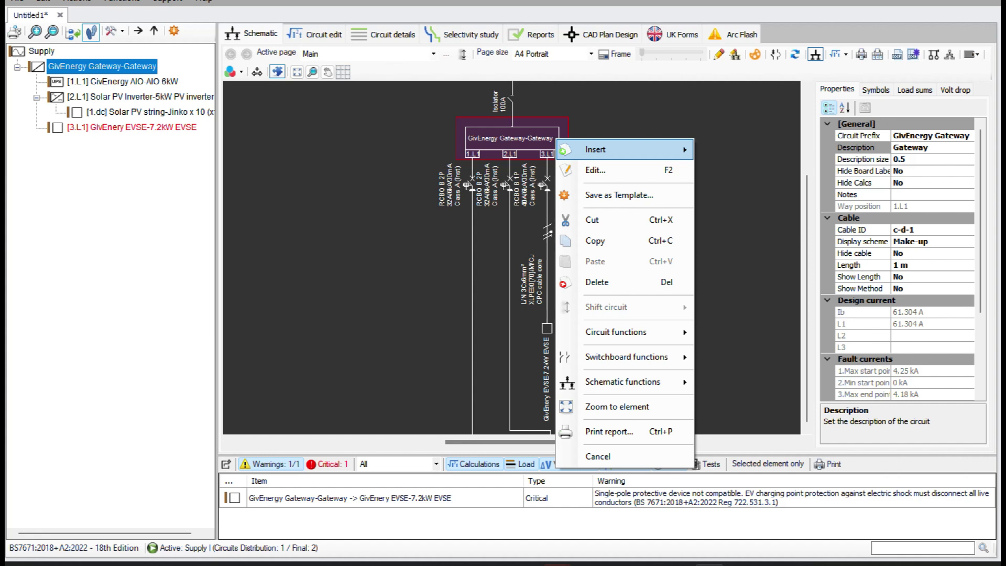
pyautogui.moveTo(595, 149)
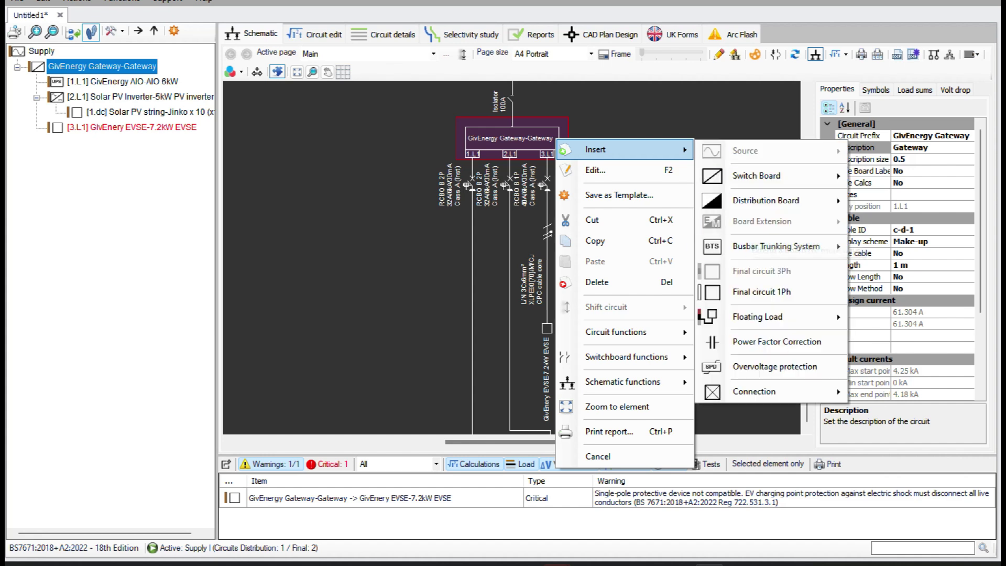
pyautogui.moveTo(766, 200)
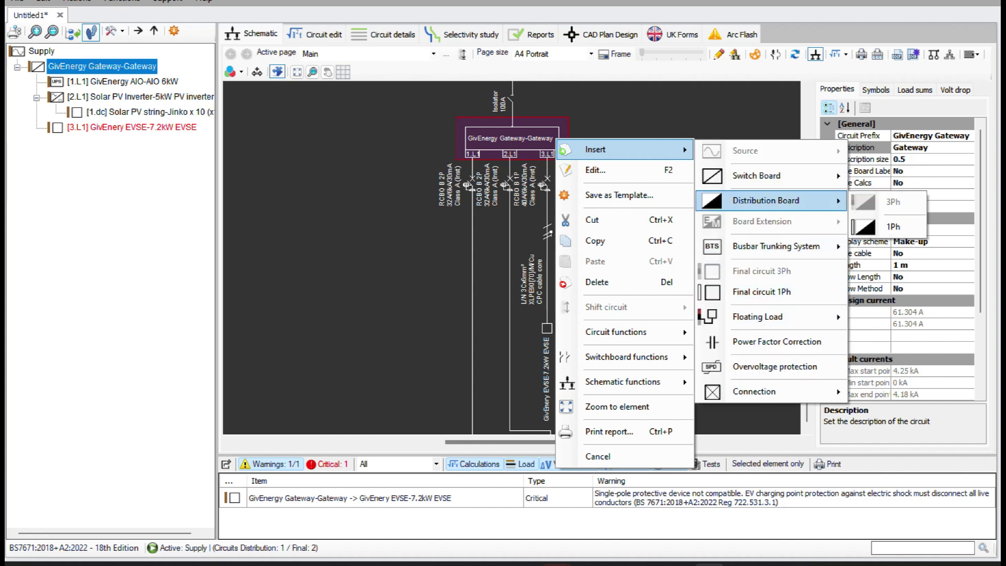
pyautogui.click(891, 227)
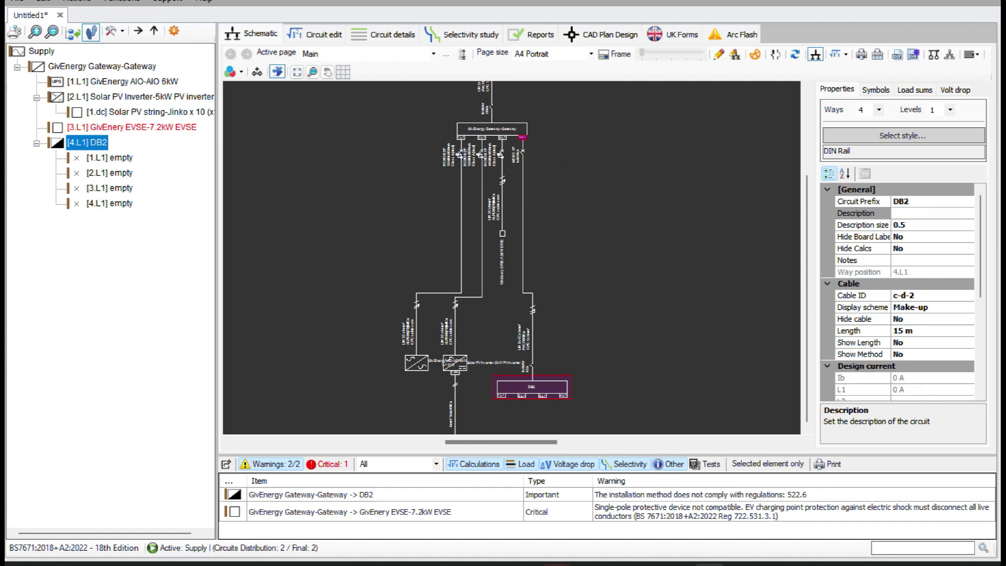
pyautogui.click(879, 110)
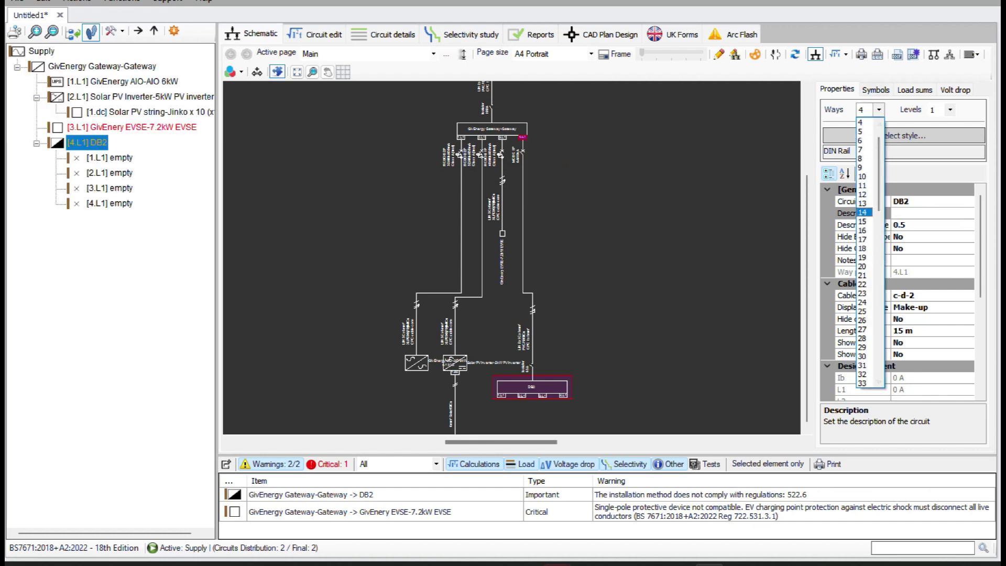
pyautogui.click(865, 210)
pyautogui.click(493, 321)
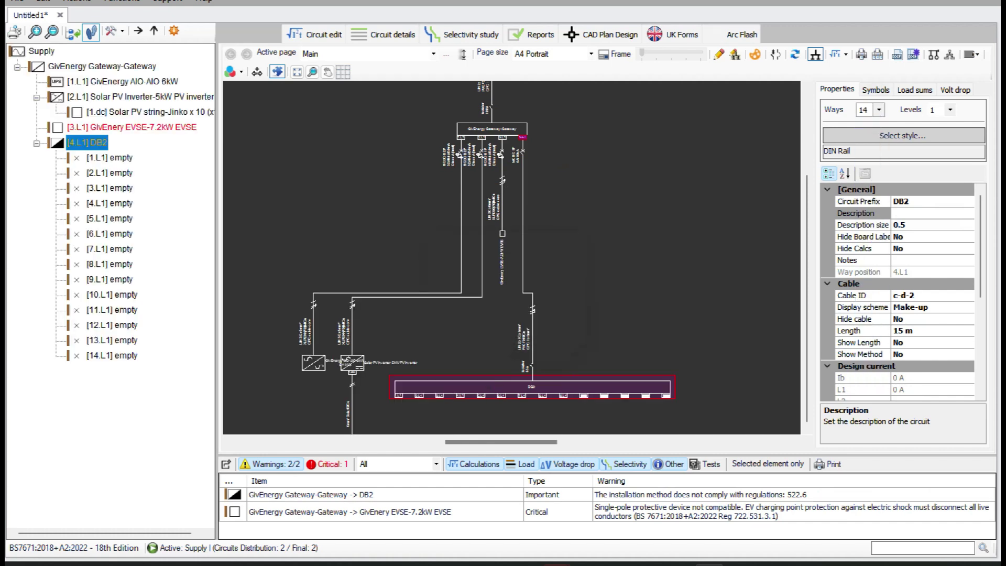
# Edit the new distribution board's circuit, setting its plan prefix to House Loads and its description to House Consumer Unit.
pyautogui.click(314, 34)
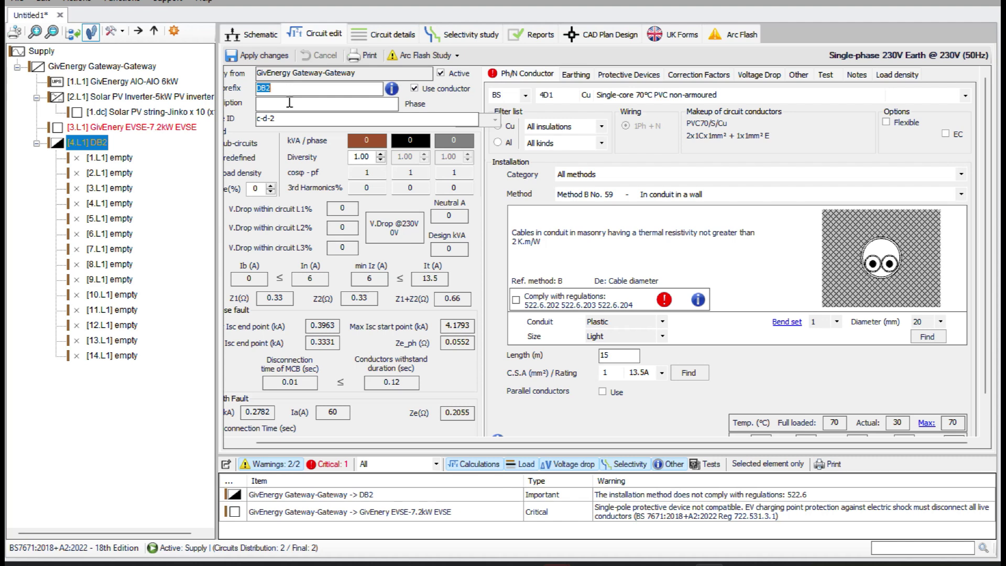
pyautogui.write('Ho')
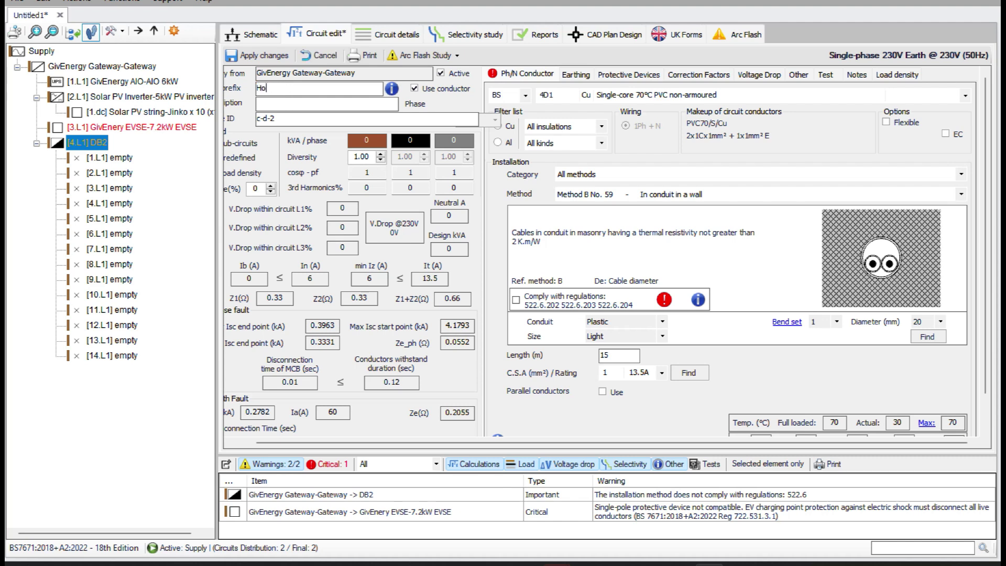
pyautogui.write('use Loads')
pyautogui.click(279, 106)
pyautogui.write('House Consumer Unit')
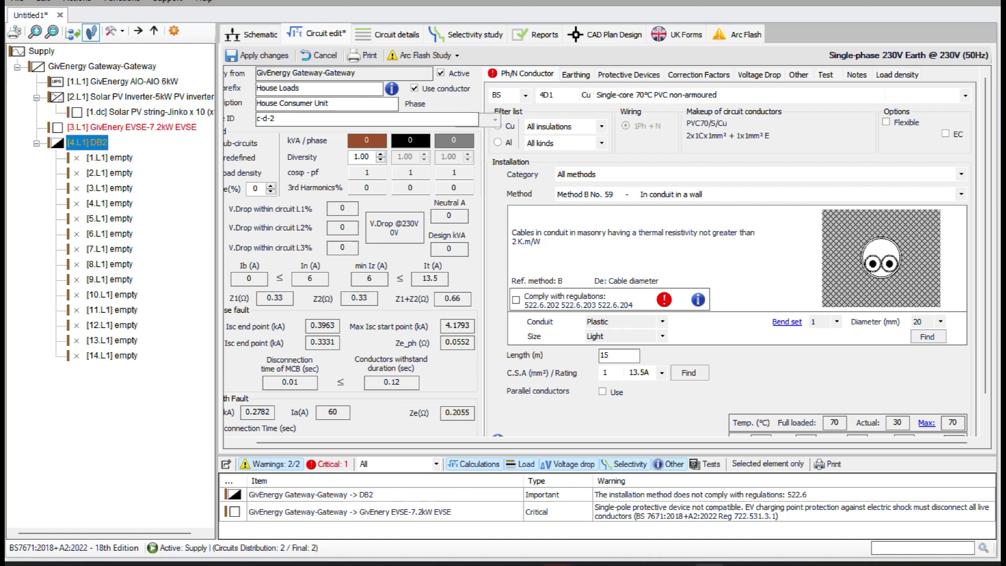
pyautogui.press('Tab')
# Set the House Consumer Unit's supply conductors to 25 mm² with a length of 1 m.
pyautogui.click(661, 372)
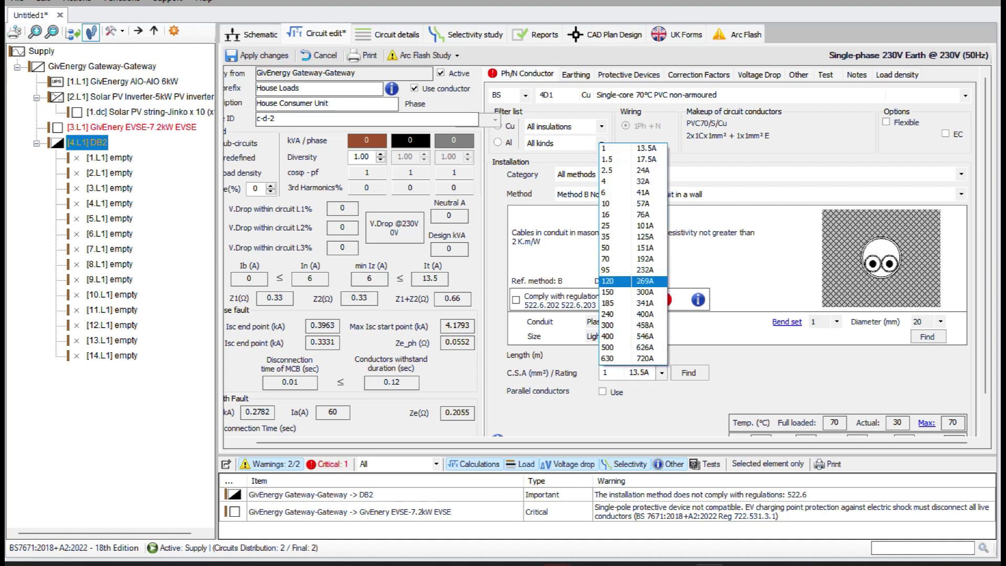
pyautogui.click(608, 225)
pyautogui.click(623, 357)
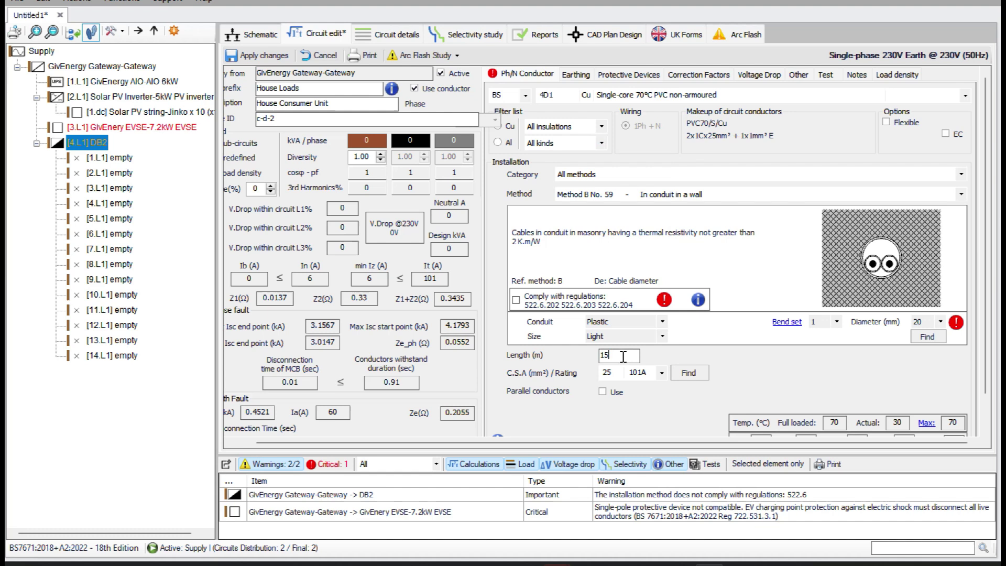
pyautogui.press('BackSpace')
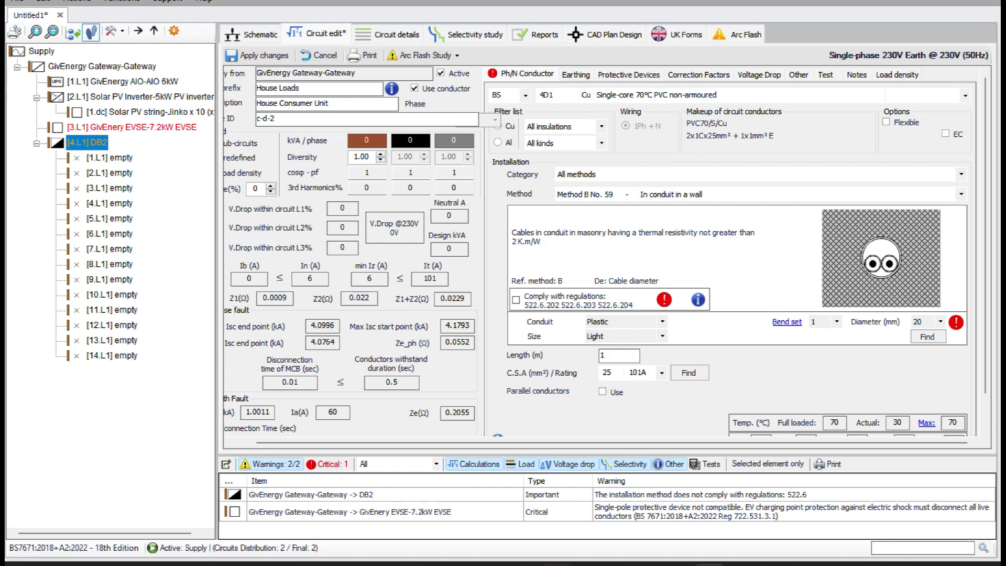
# Set the separate protective conductor of the House Consumer Unit supply to 16 mm².
pyautogui.click(576, 75)
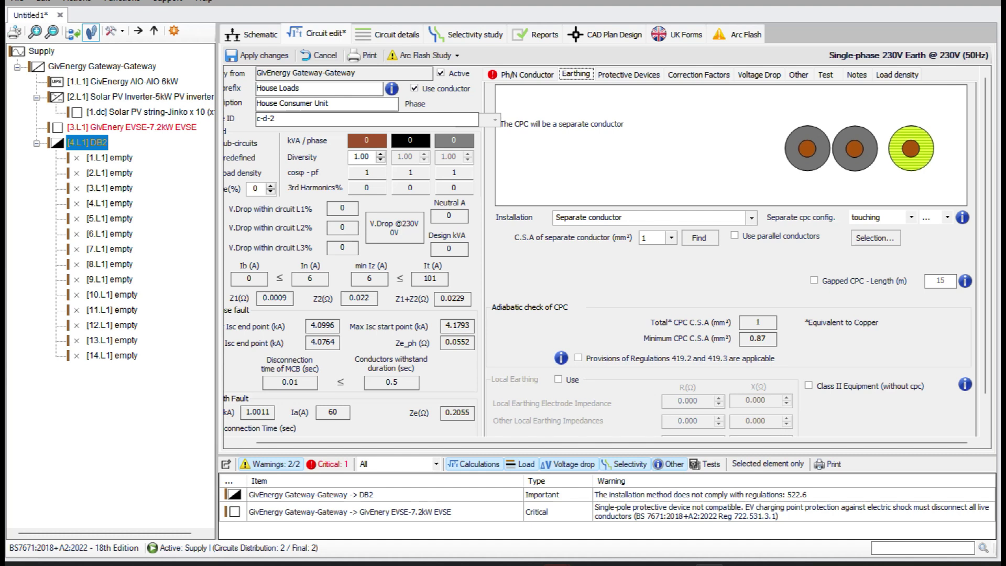
pyautogui.click(670, 237)
pyautogui.click(650, 305)
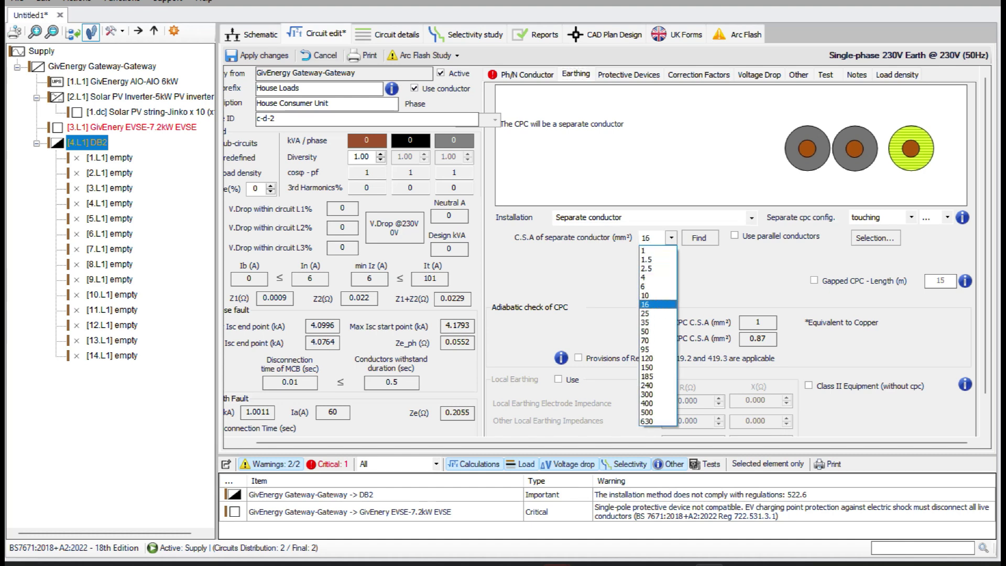
# Set the House Consumer Unit supply cable's installation method to Method C No. 20, Clipped direct flat touching.
pyautogui.click(628, 75)
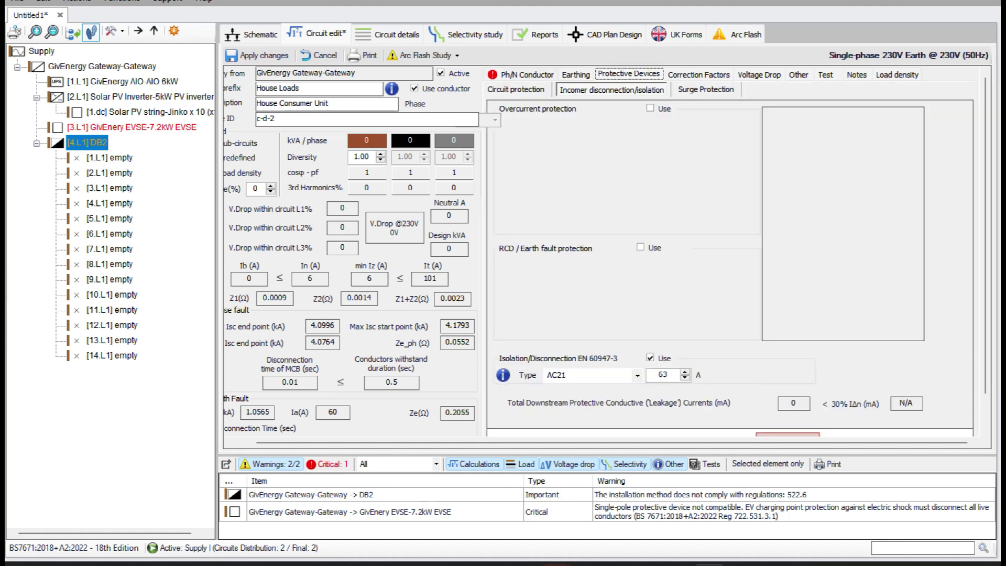
pyautogui.click(526, 74)
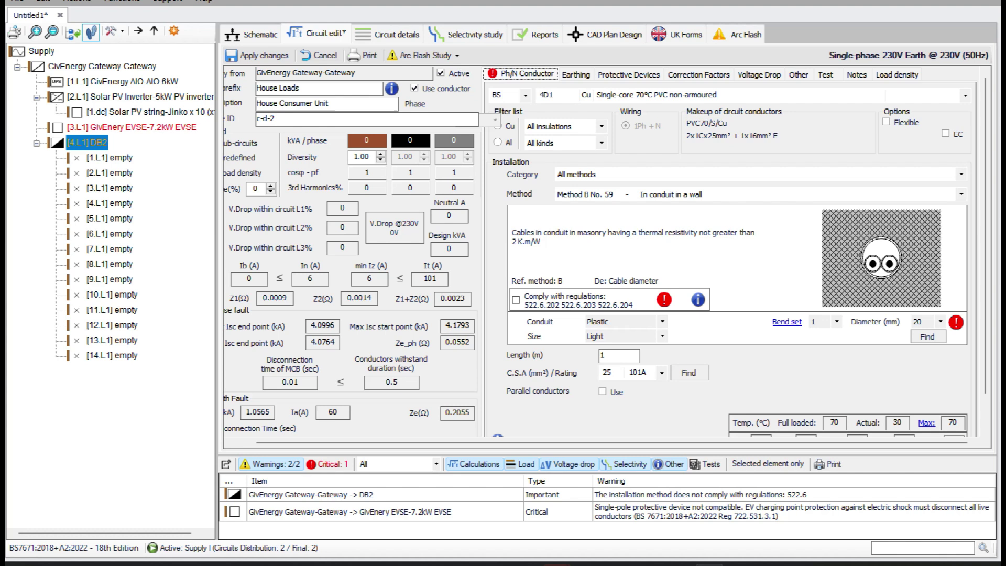
pyautogui.click(697, 194)
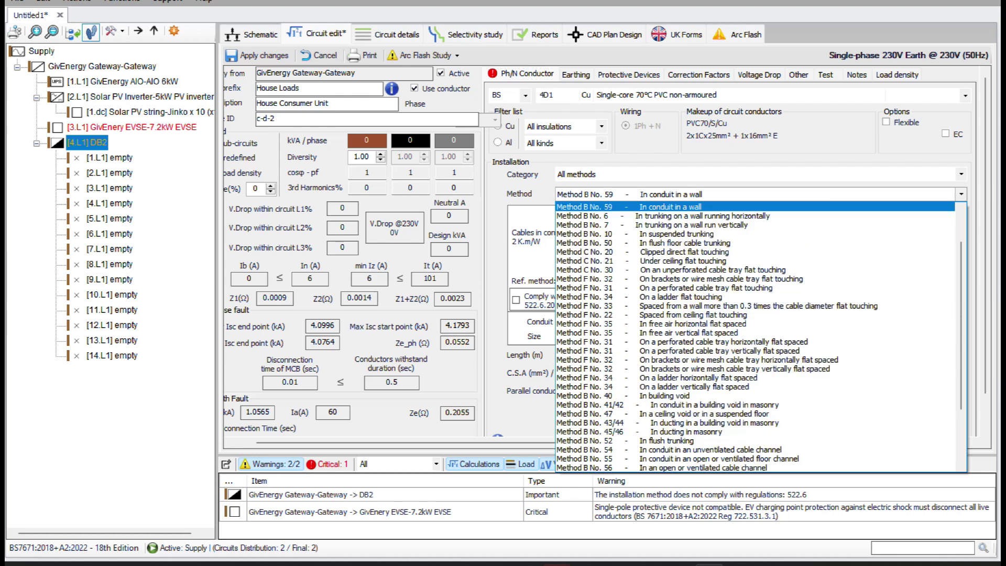
pyautogui.click(697, 252)
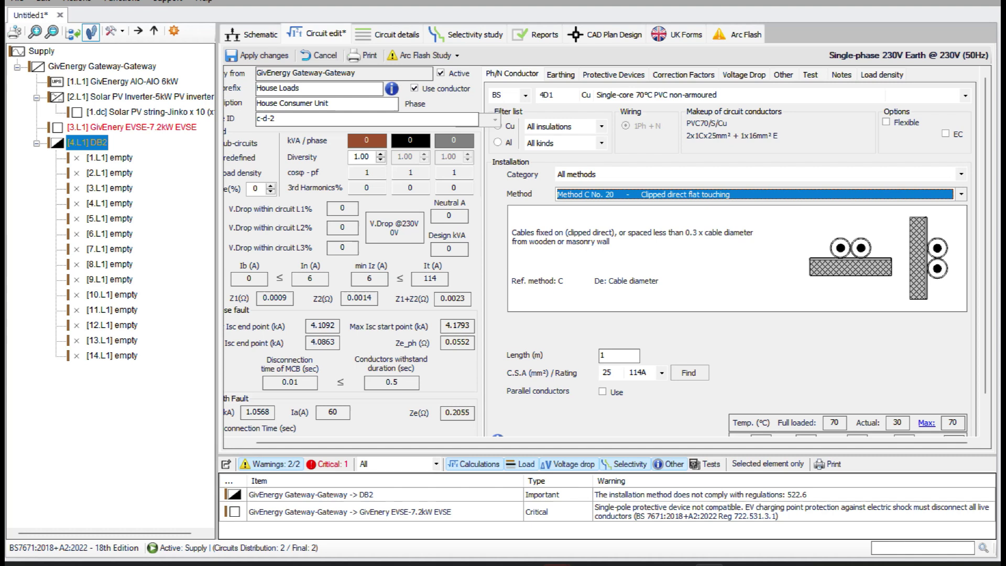
# Protect the House Consumer Unit's incomer with an 80 A ABB S200 MCB, S 280 IEC/EN 60947-2 Type B 6kA, and view its selectivity study.
pyautogui.click(613, 74)
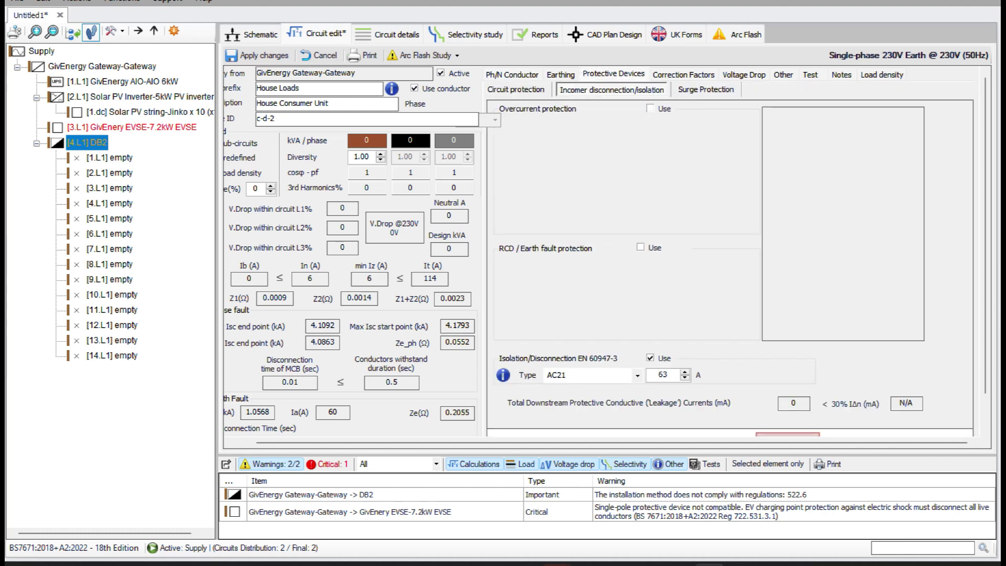
pyautogui.click(651, 108)
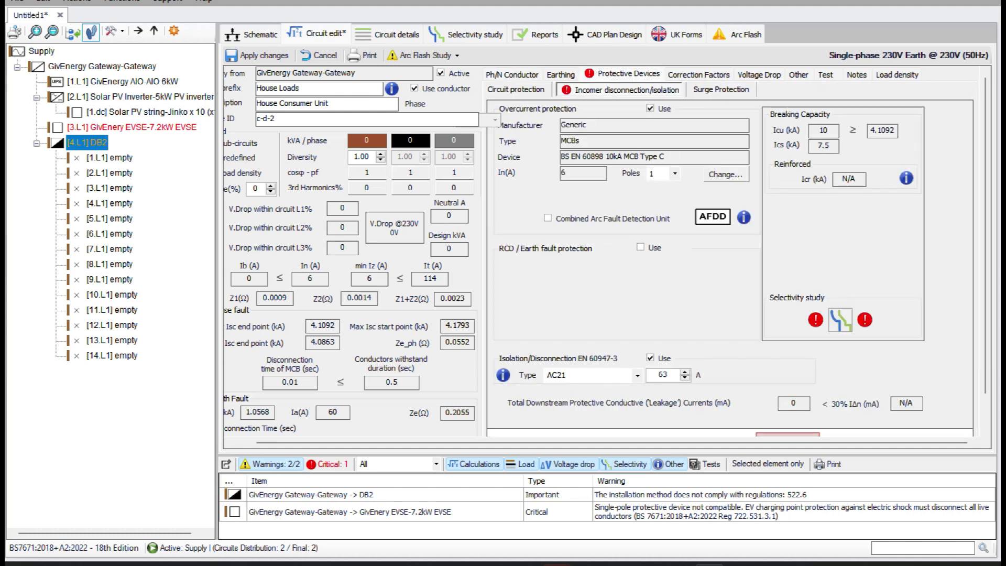
pyautogui.click(726, 174)
pyautogui.click(439, 148)
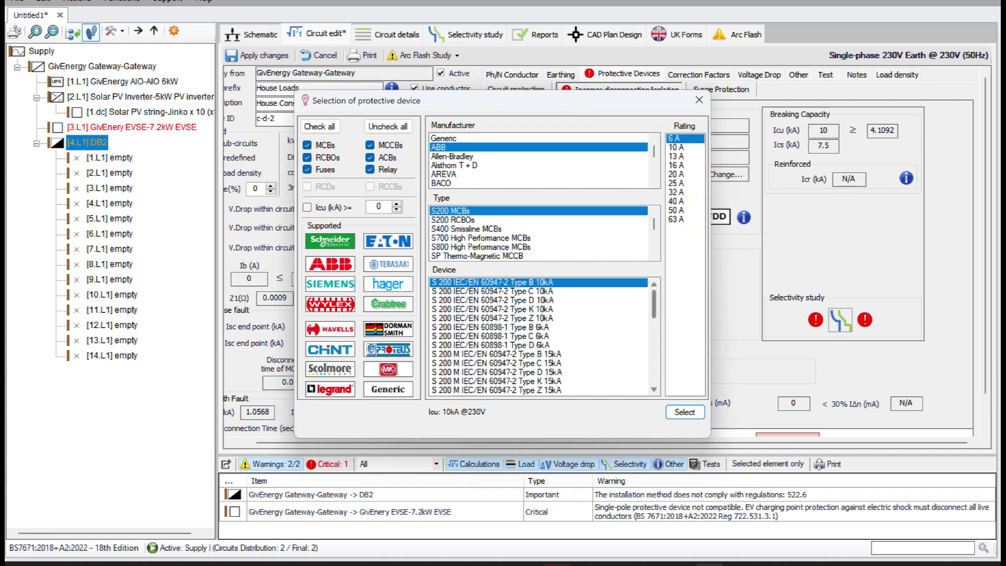
pyautogui.click(492, 291)
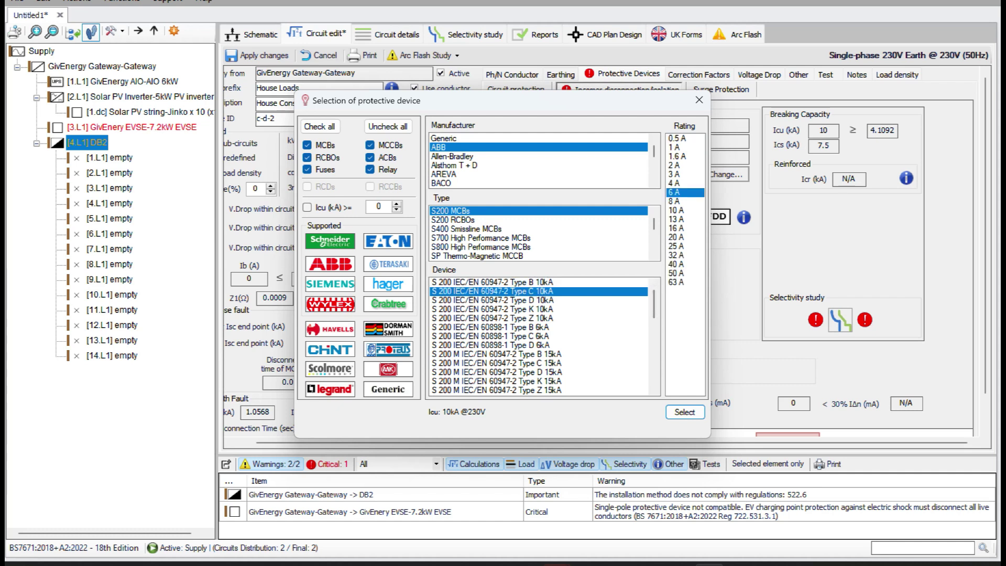
pyautogui.click(492, 327)
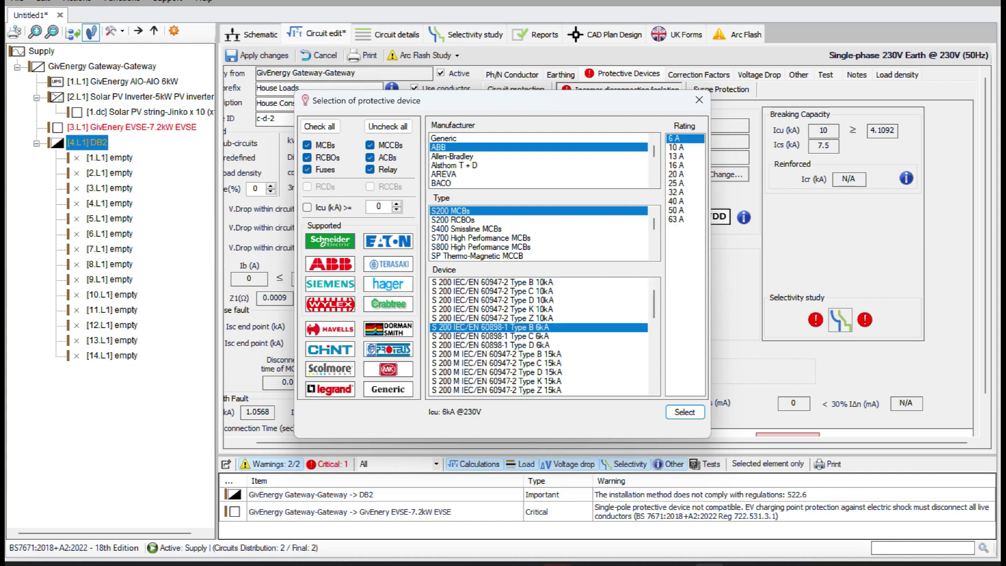
pyautogui.click(492, 336)
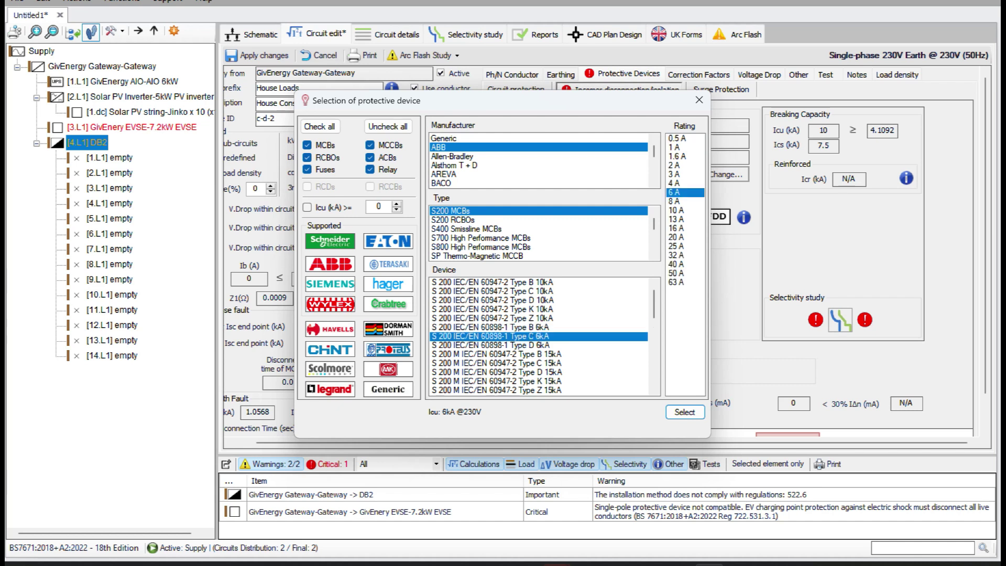
pyautogui.scroll(-2, 543, 336)
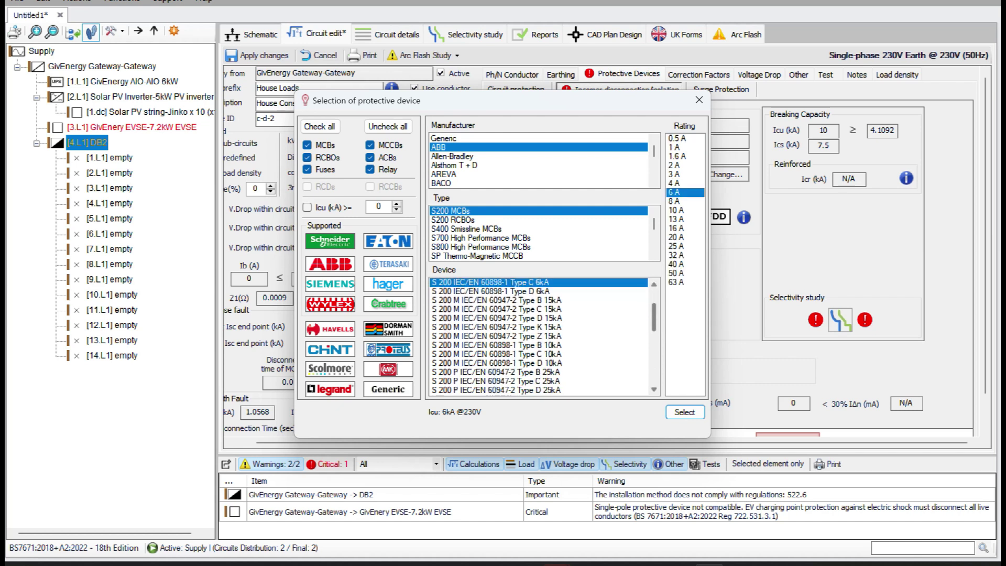
pyautogui.click(496, 346)
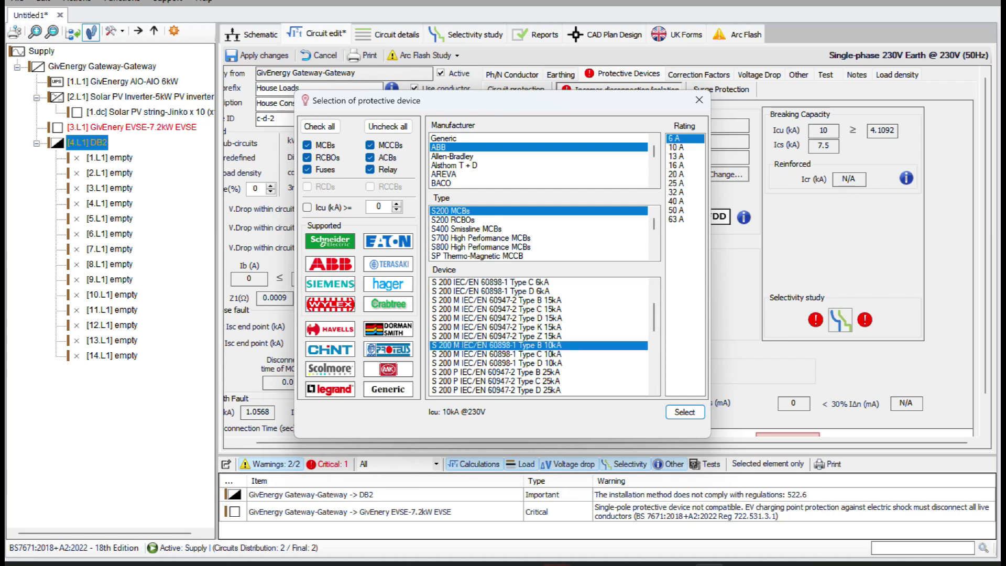
pyautogui.scroll(-6, 543, 337)
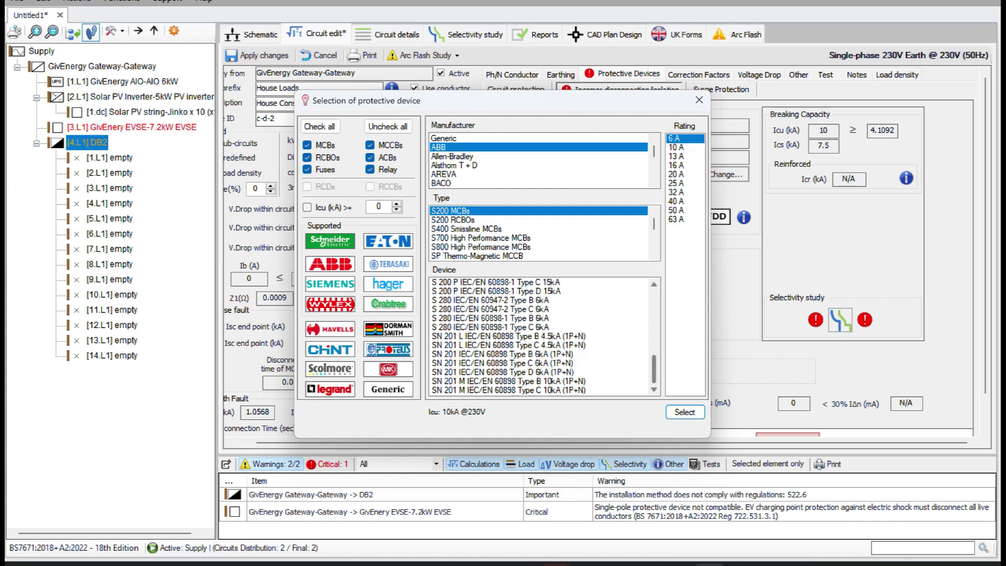
pyautogui.click(490, 301)
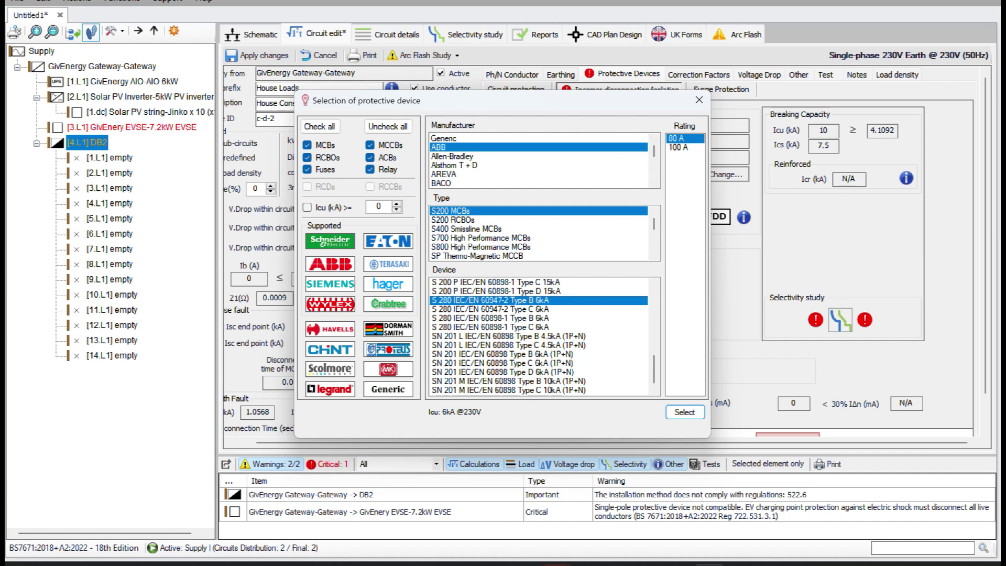
pyautogui.click(684, 412)
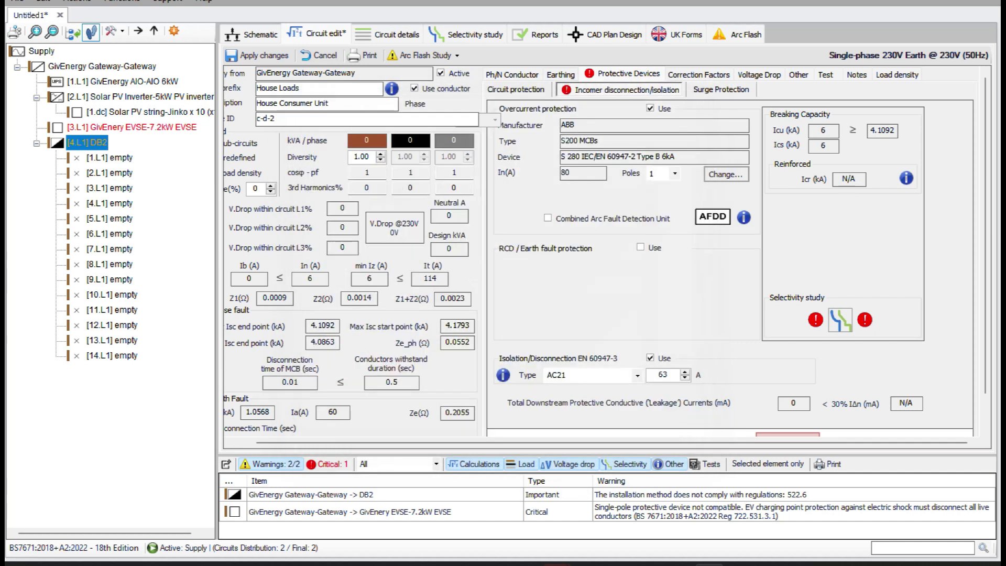
pyautogui.click(840, 320)
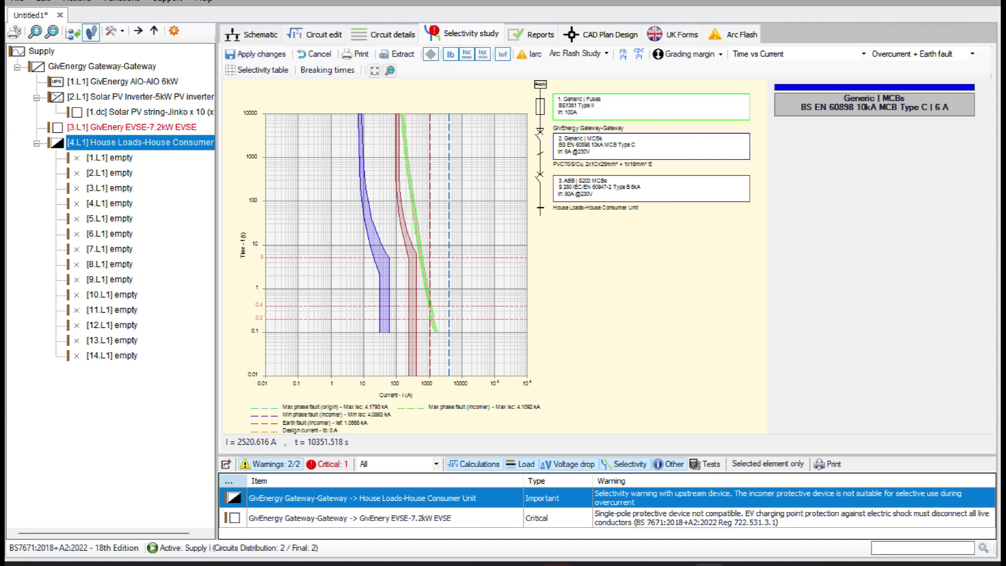
# Set the 7.2kW EVSE circuit's RCBO to 2 poles and apply the change.
pyautogui.click(251, 34)
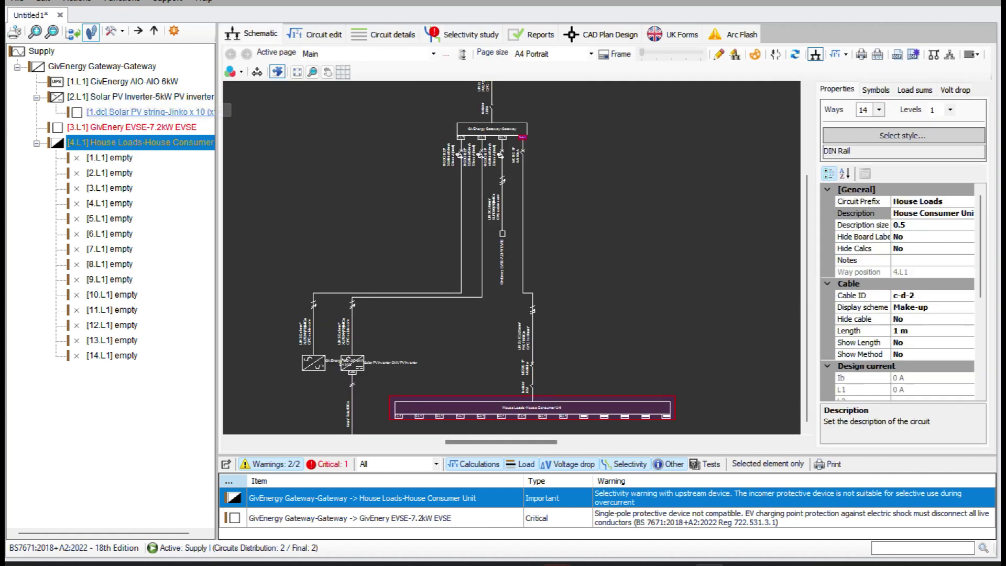
pyautogui.click(132, 128)
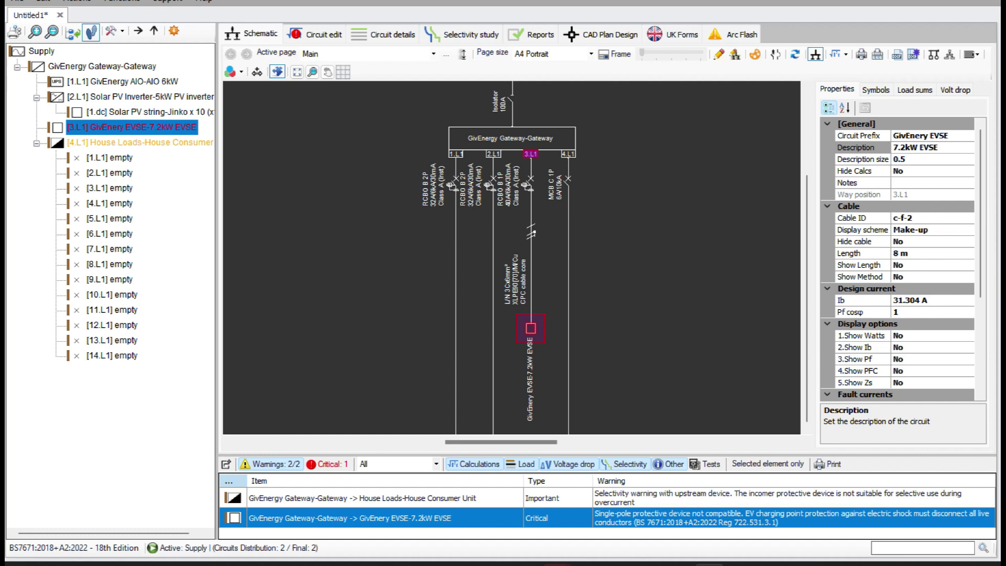
pyautogui.click(316, 34)
pyautogui.click(665, 174)
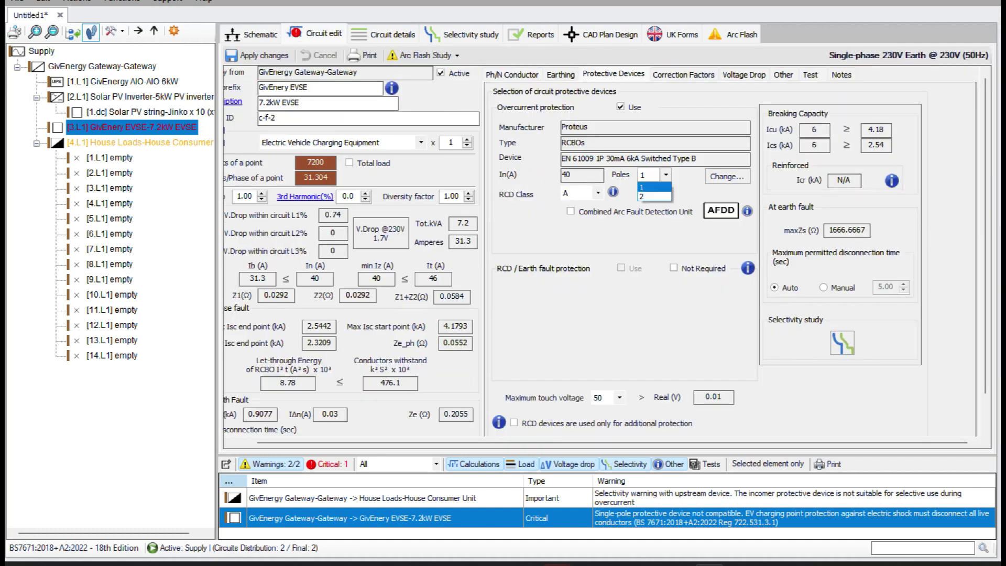
pyautogui.click(654, 197)
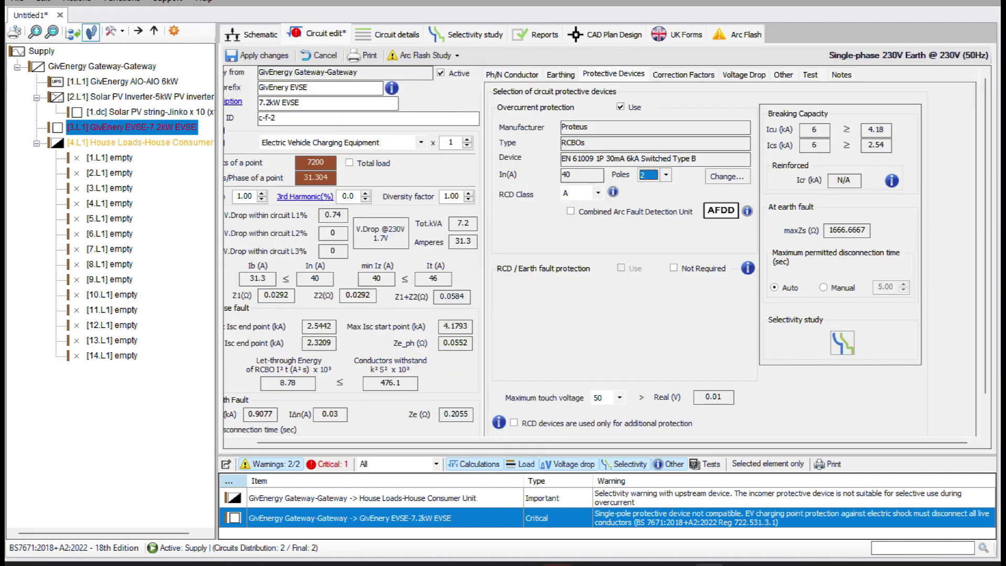
pyautogui.click(259, 55)
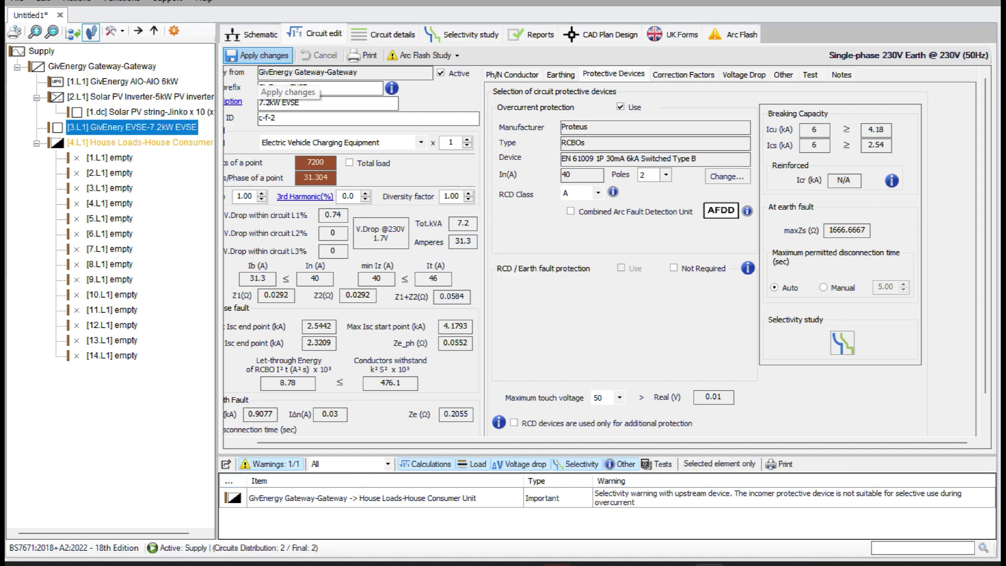
# Set the House Consumer Unit's incomer MCB to 2 poles and disable its isolation/disconnection device.
pyautogui.click(142, 142)
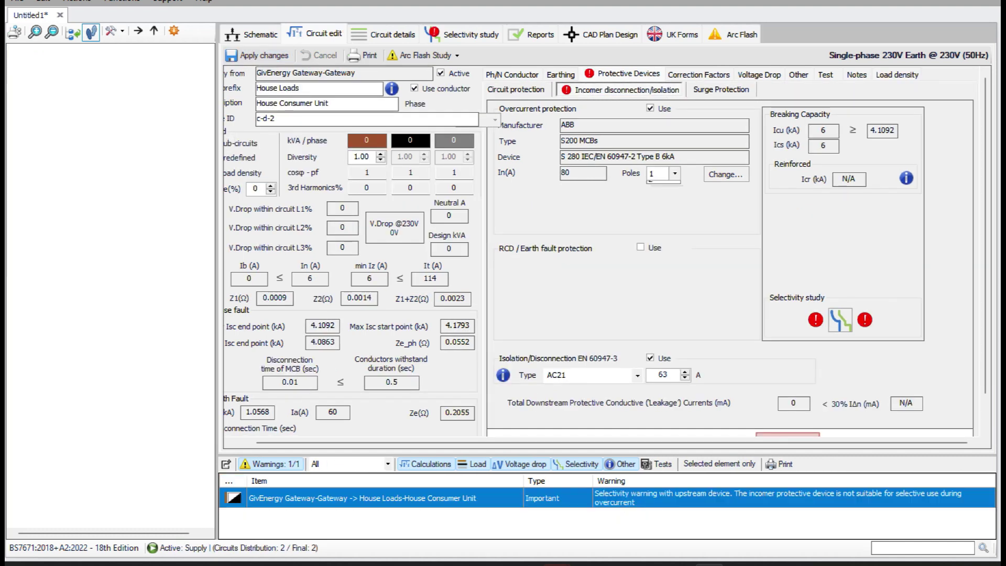
pyautogui.click(675, 174)
pyautogui.click(659, 194)
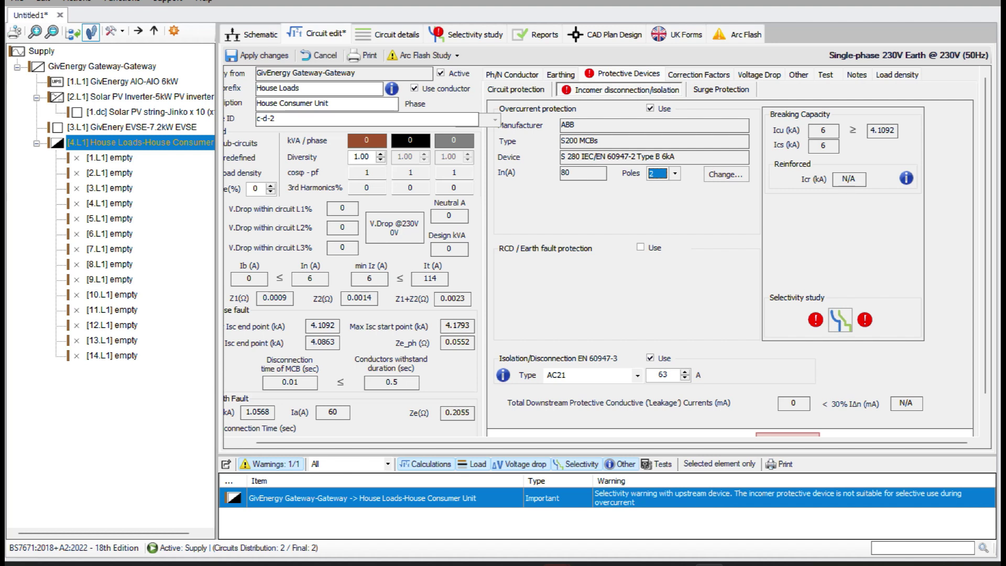
pyautogui.click(650, 358)
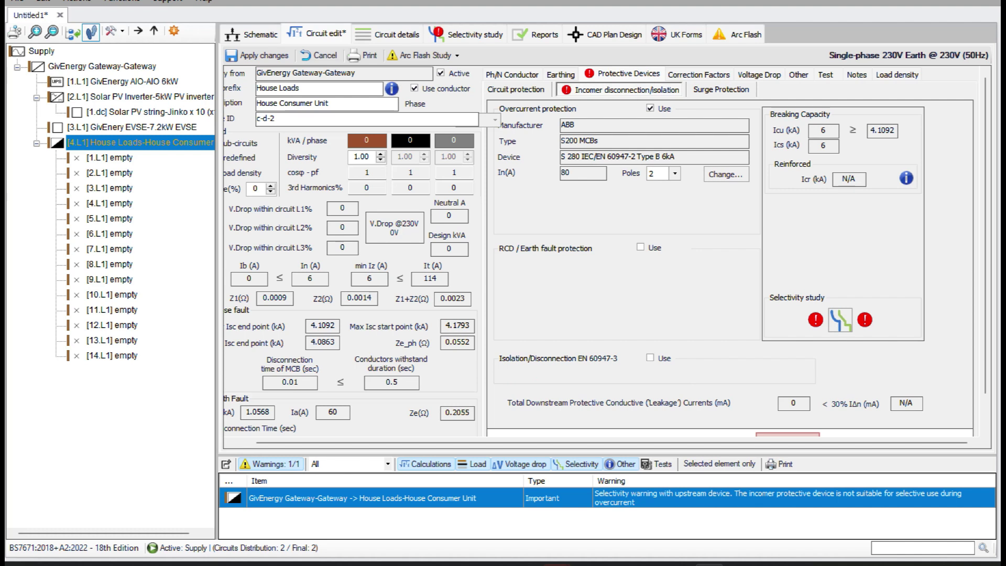
# Change the House Consumer Unit's incomer MCB to ABB S 280 IEC/EN 60947-2 Type C 6kA, apply it, and view the selectivity study.
pyautogui.click(726, 174)
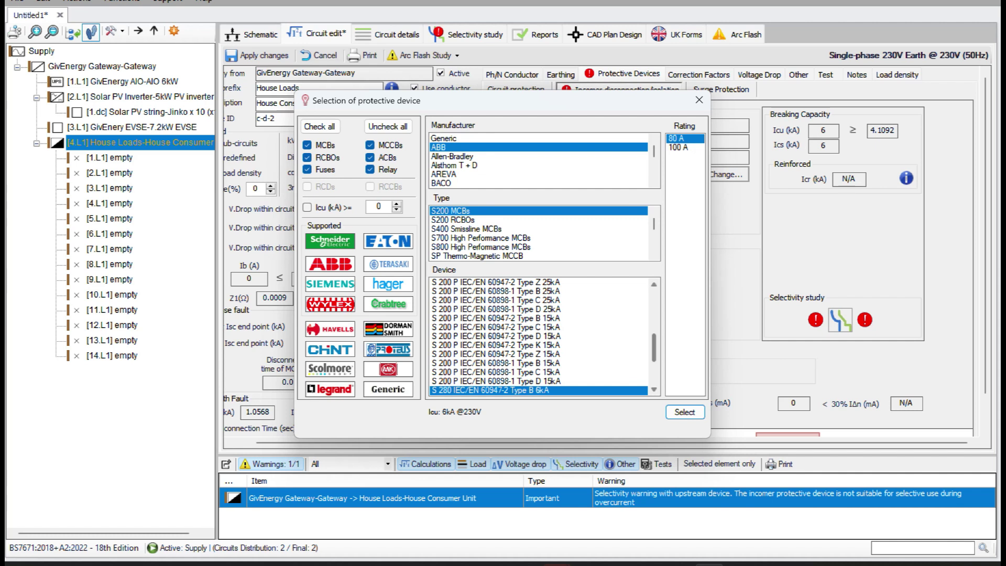
pyautogui.moveTo(653, 347); pyautogui.dragTo(653, 356)
pyautogui.click(538, 372)
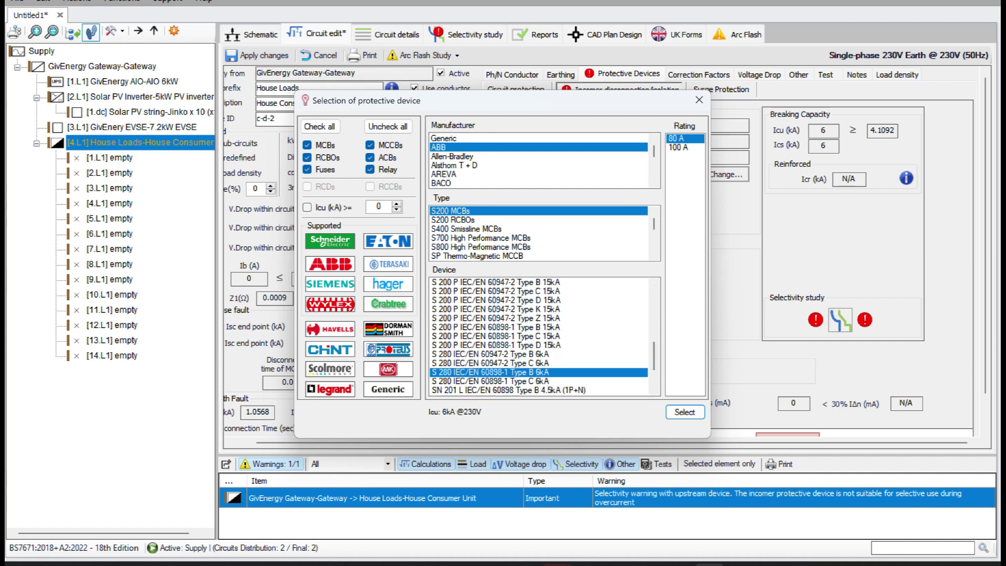
pyautogui.click(490, 363)
pyautogui.click(685, 412)
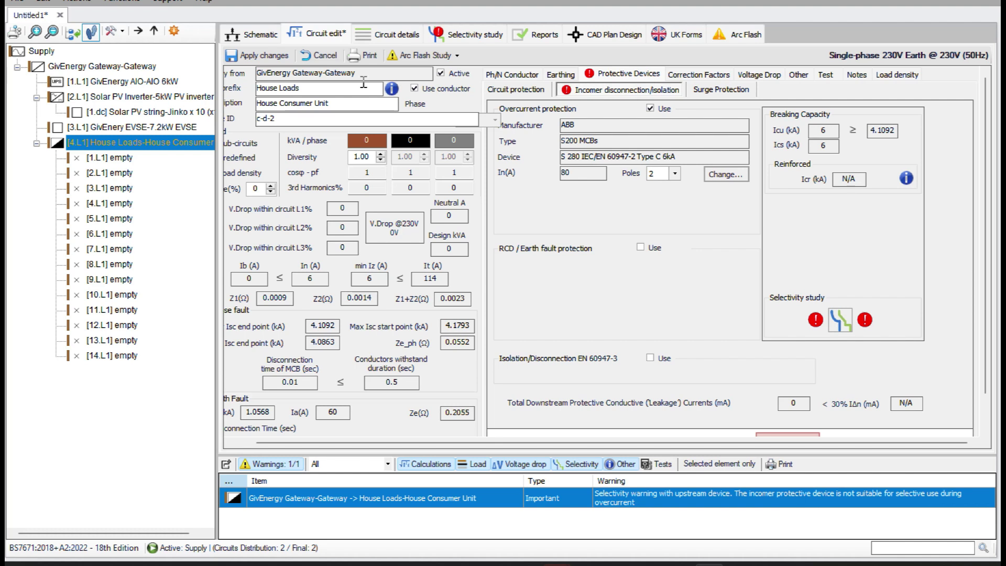
pyautogui.click(259, 55)
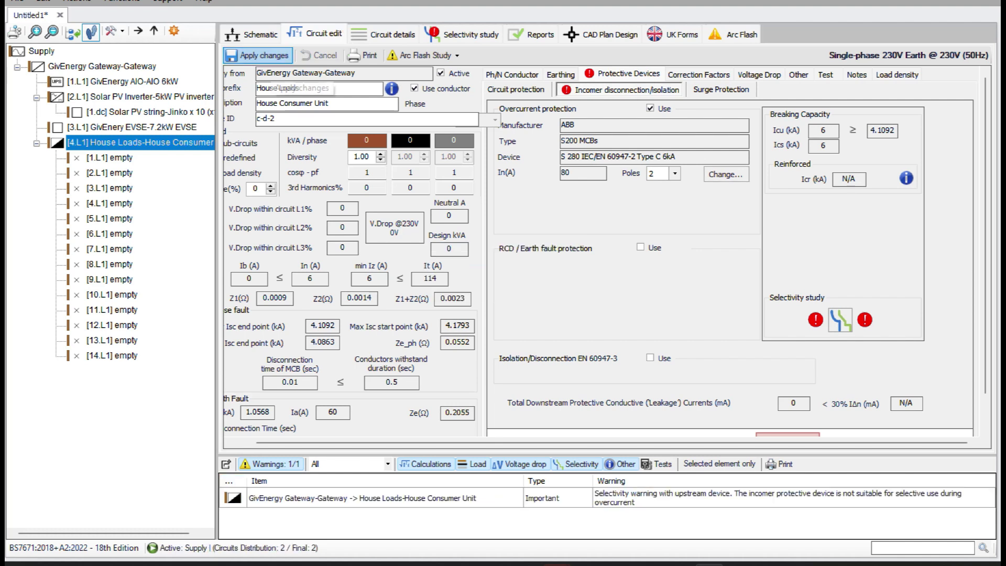
pyautogui.click(837, 321)
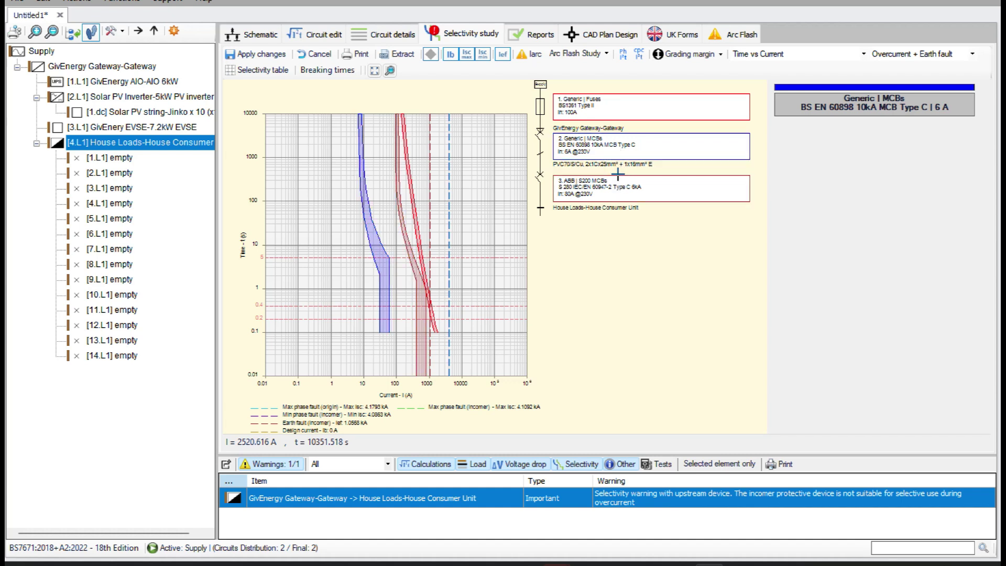
# Open the circuit protection settings of the gateway way feeding the House Consumer Unit and check its incomer disconnection/isolation settings.
pyautogui.click(252, 34)
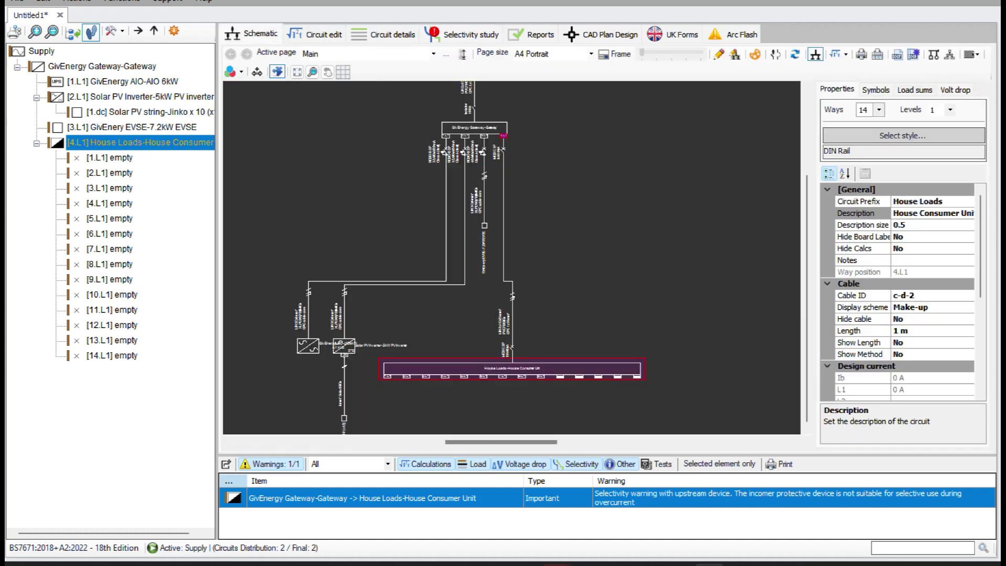
pyautogui.click(503, 151)
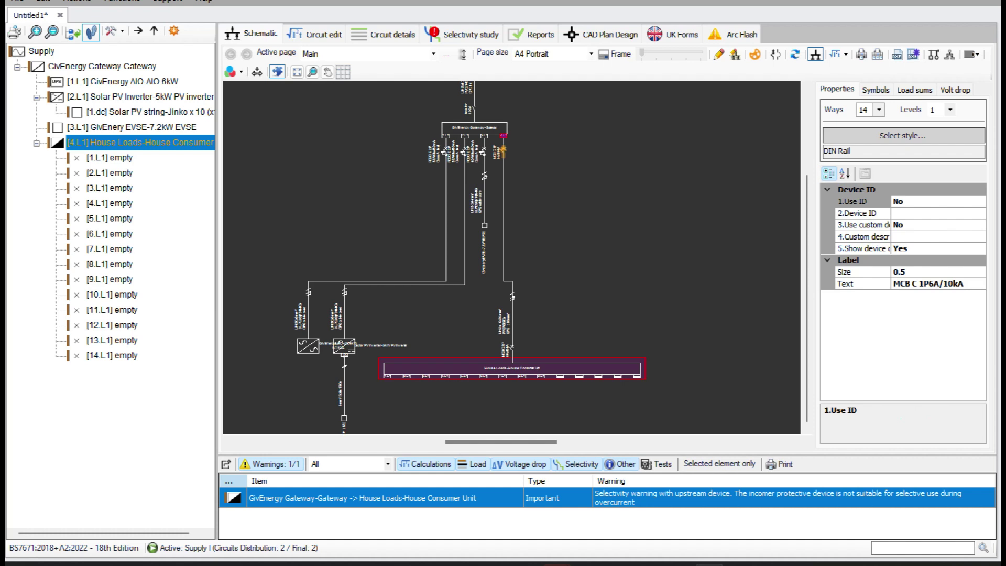
pyautogui.doubleClick(504, 151)
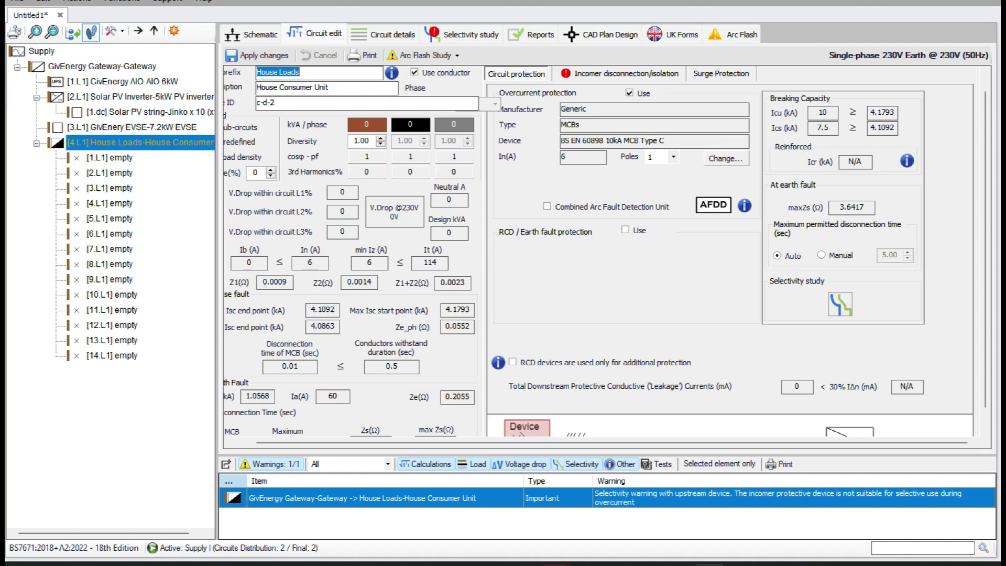
pyautogui.click(620, 73)
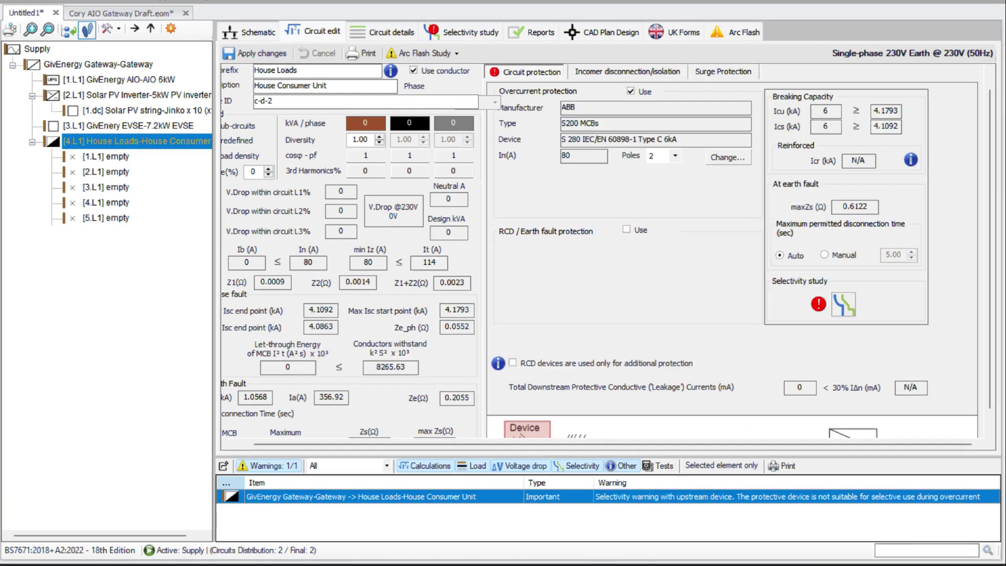
# Change the MCB feeding the House Consumer Unit to ABB S 280 IEC/EN 60947-2 Type C 6kA, apply it, and view the selectivity study.
pyautogui.click(728, 157)
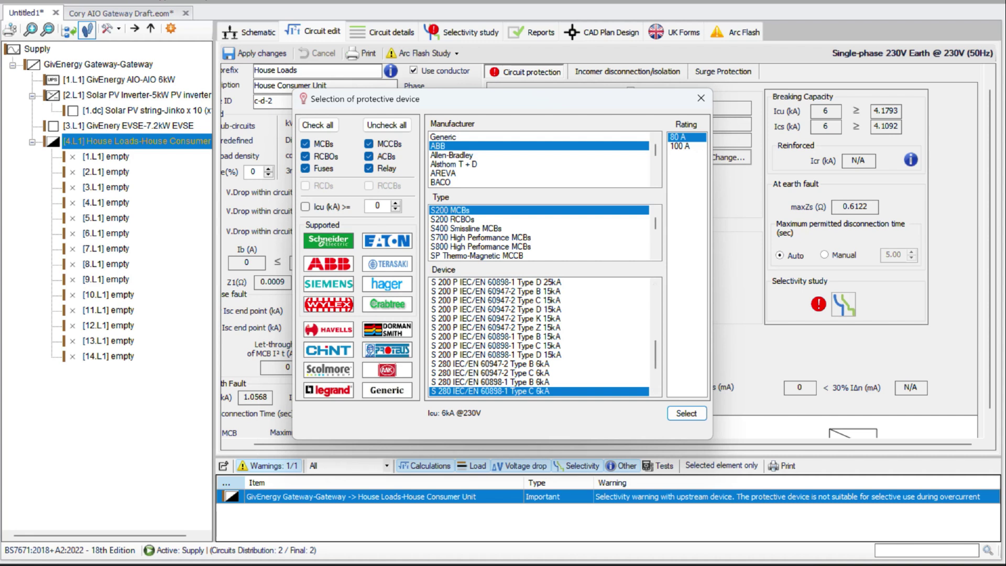
pyautogui.click(490, 373)
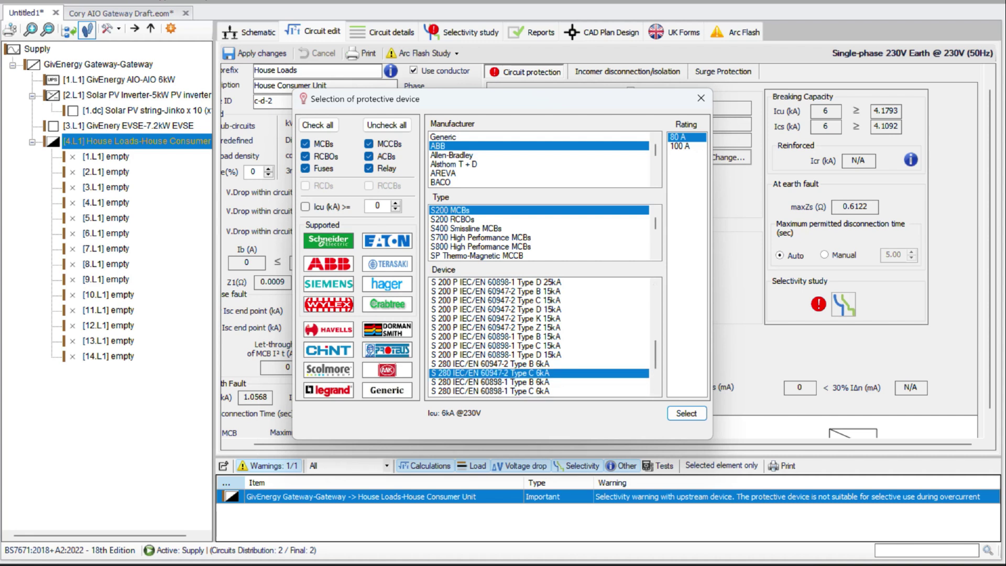
pyautogui.click(687, 413)
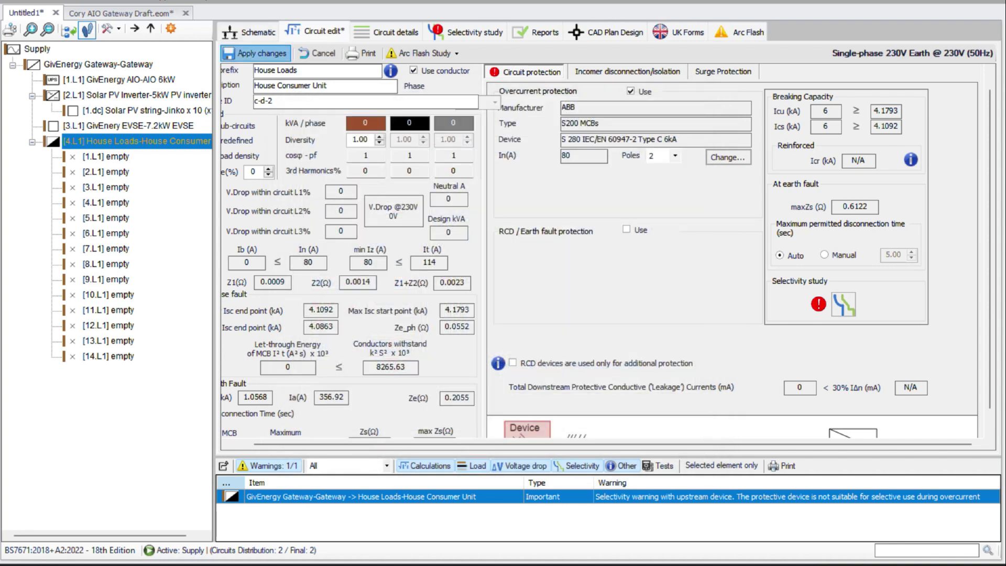
pyautogui.click(257, 53)
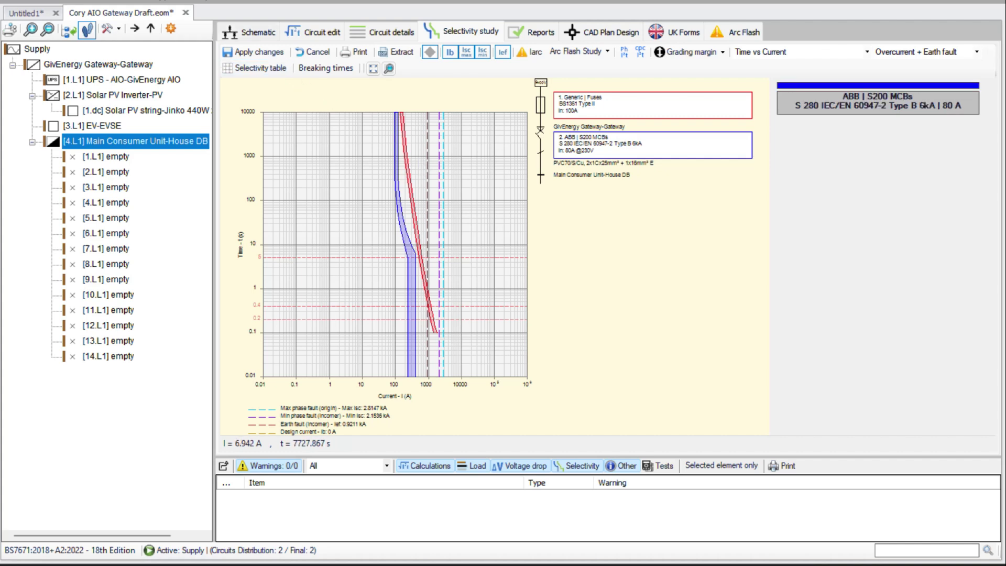
pyautogui.click(27, 13)
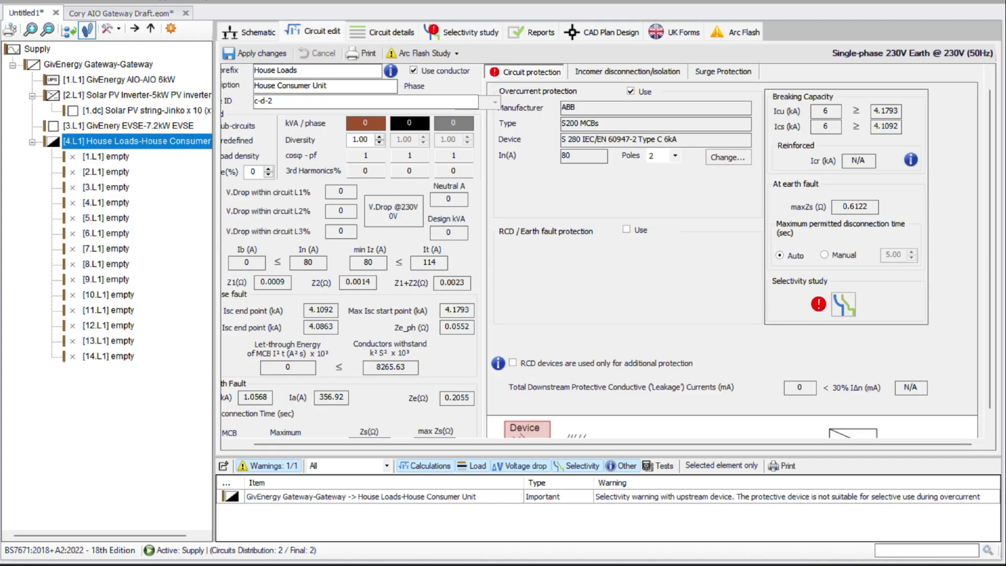
pyautogui.click(465, 31)
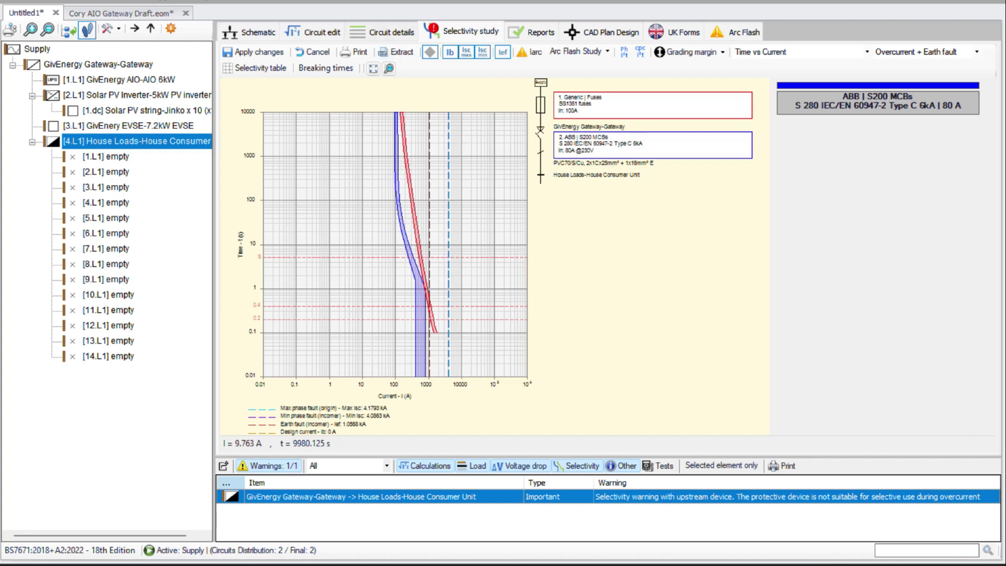
# Change the MCB feeding the House Consumer Unit to the 80 A ABB S 280 IEC/EN 60947-2 Type B 6kA and apply the change.
pyautogui.click(313, 32)
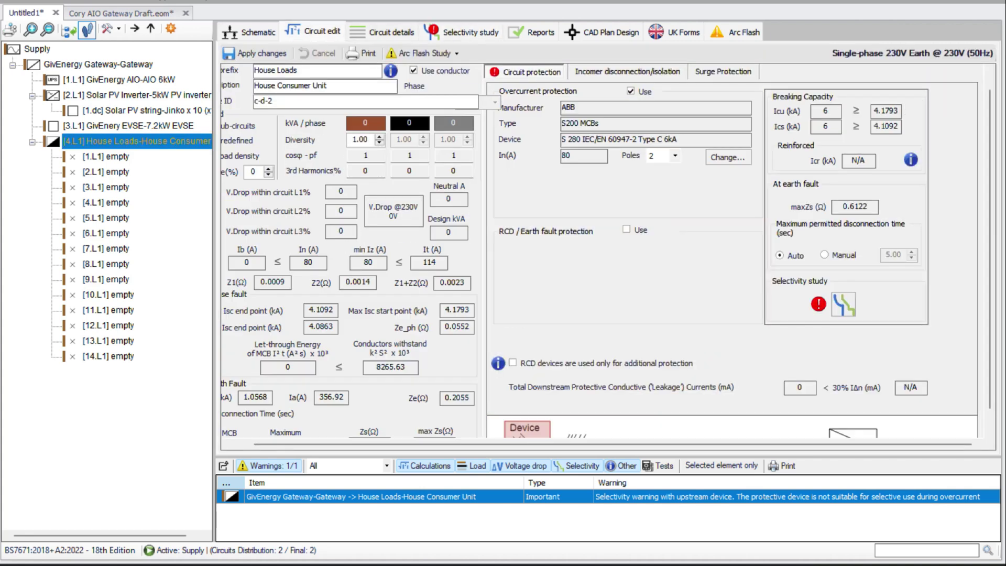
pyautogui.click(727, 157)
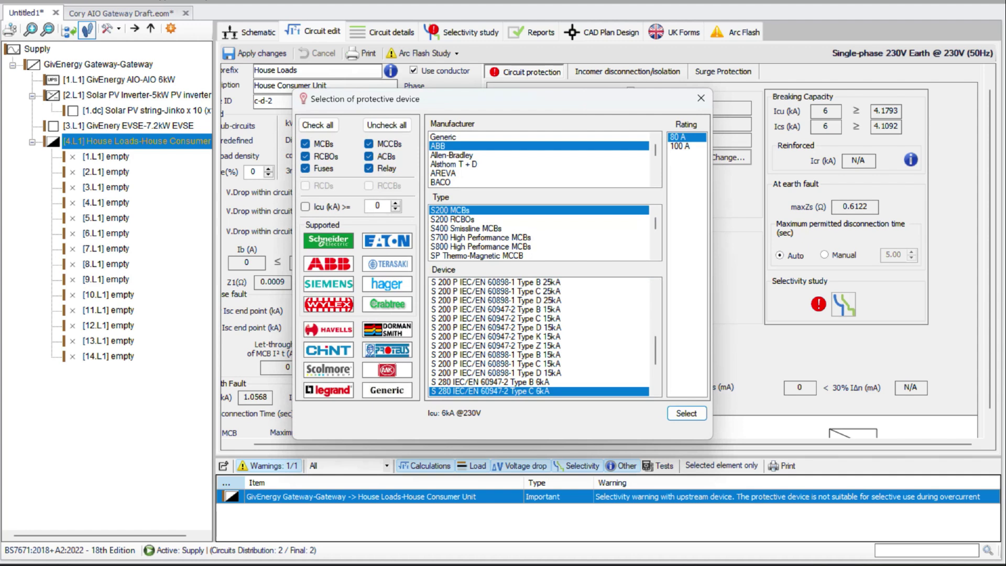
pyautogui.click(490, 382)
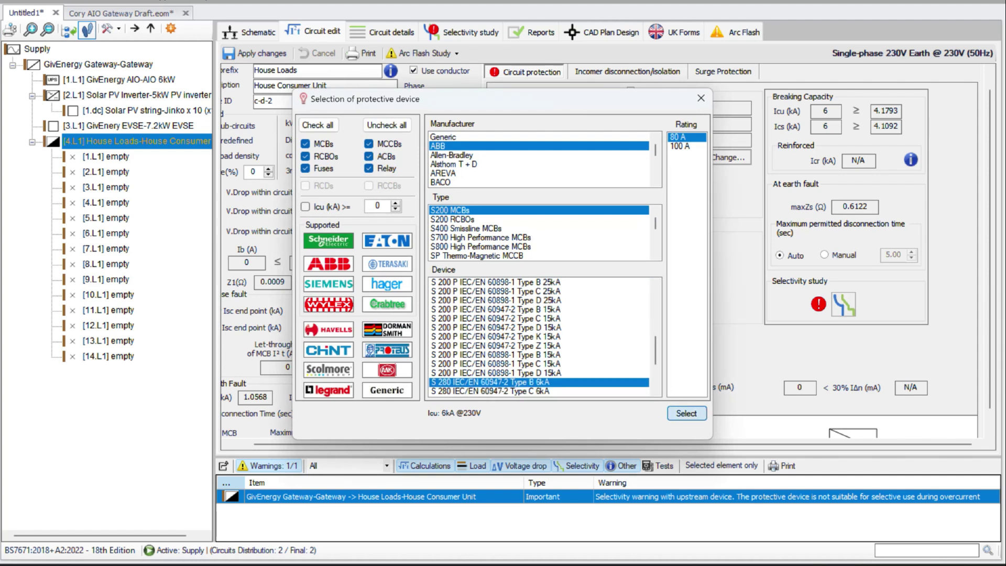
pyautogui.click(687, 413)
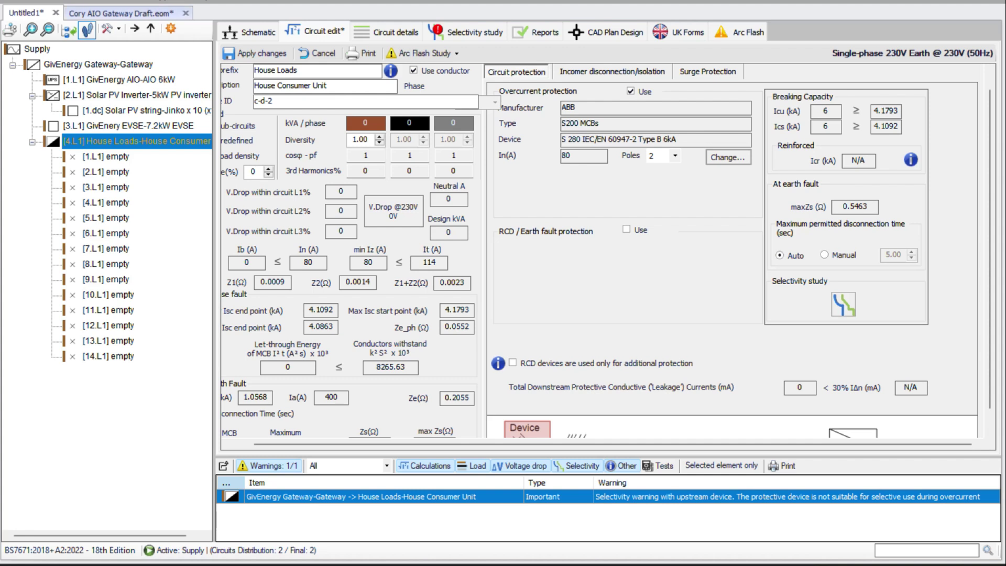
pyautogui.click(255, 53)
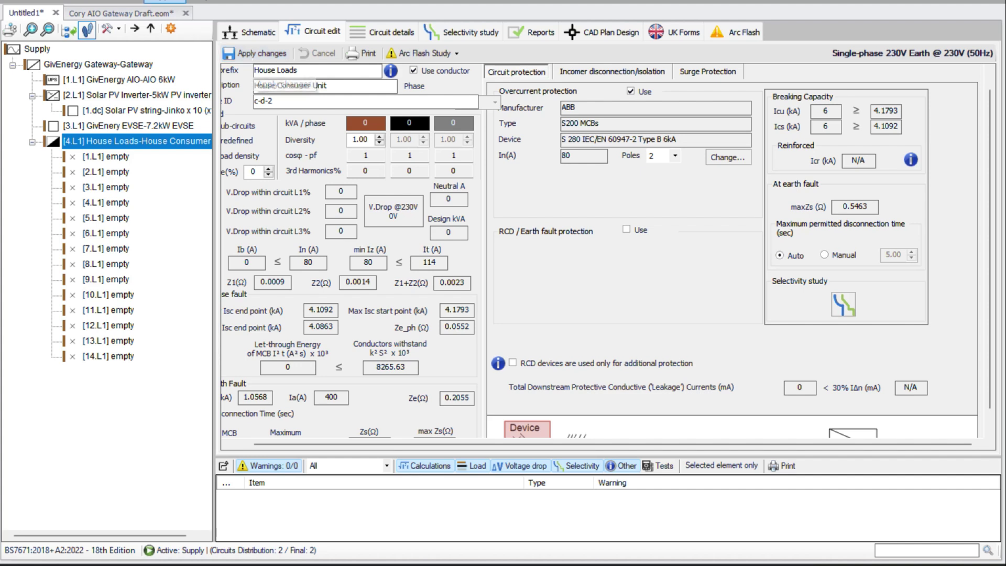
# Spread out the schematic by moving the House Consumer Unit, the 5kW PV inverter and the AIO 6kW further apart.
pyautogui.click(249, 32)
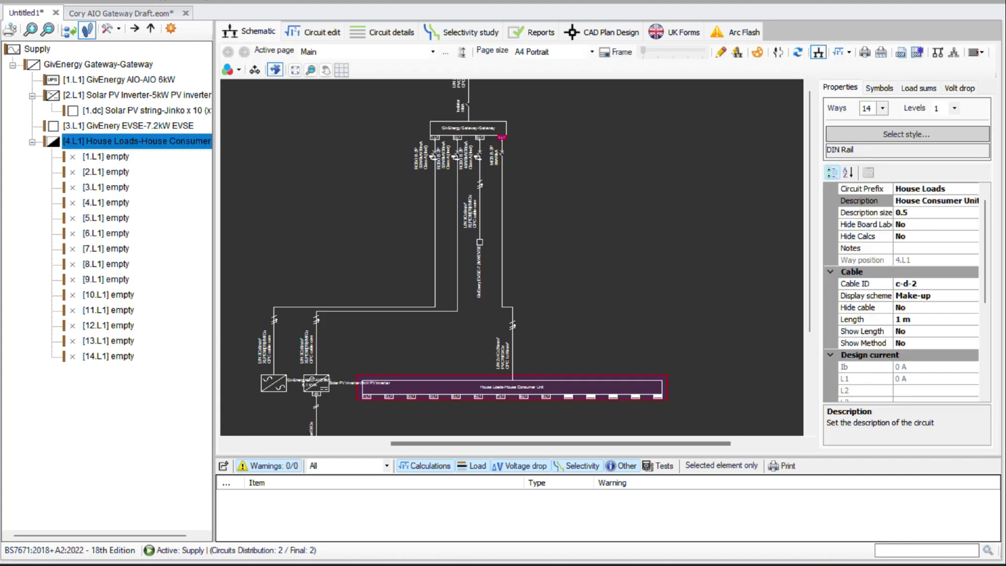
pyautogui.scroll(-3, 512, 257)
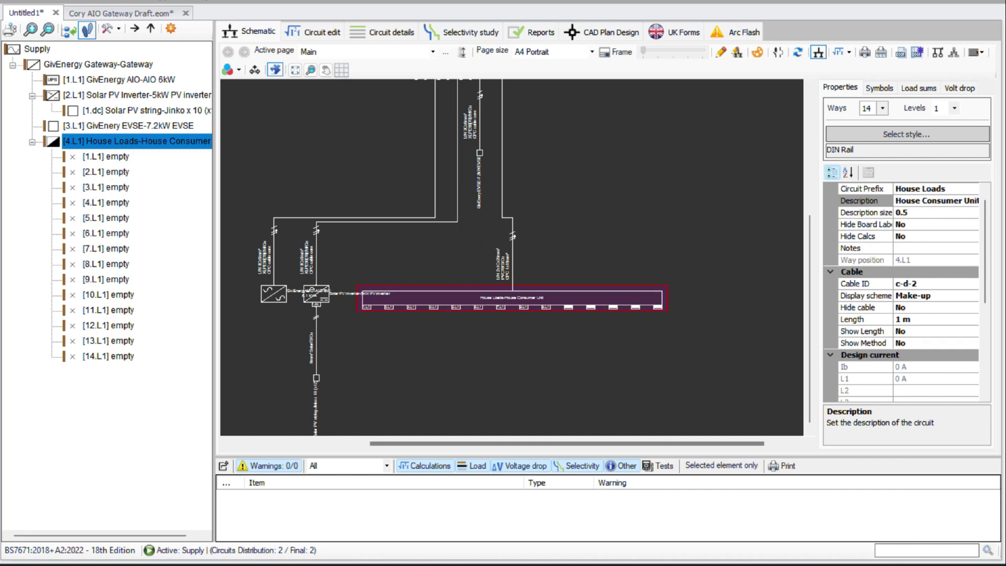
pyautogui.moveTo(512, 297); pyautogui.dragTo(637, 301)
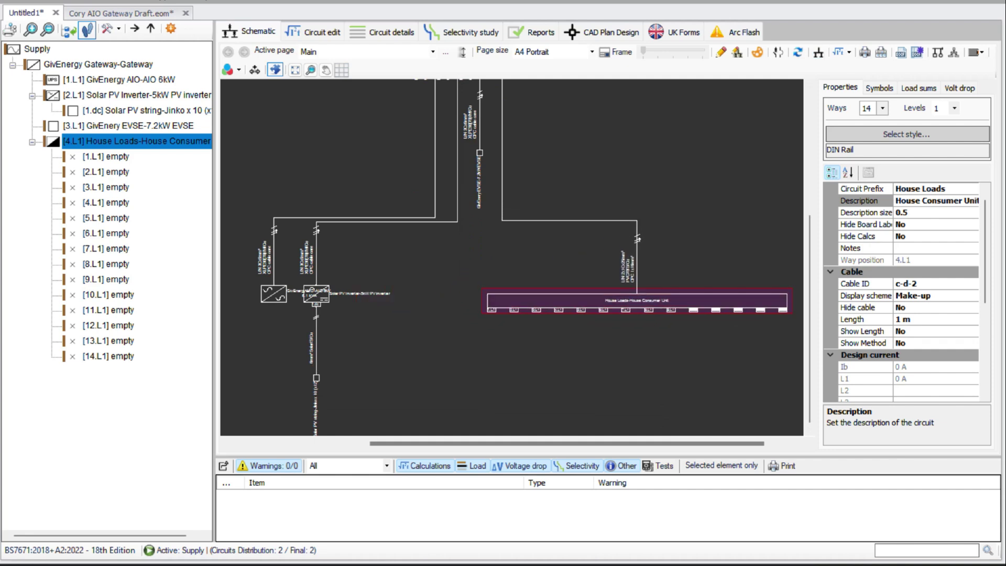
pyautogui.moveTo(317, 294); pyautogui.dragTo(395, 309)
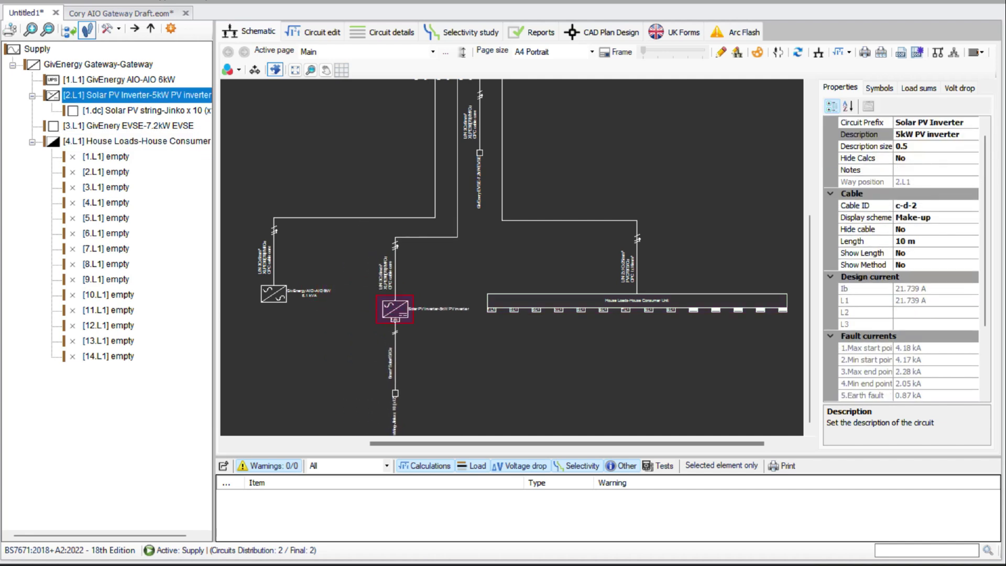
pyautogui.moveTo(274, 294); pyautogui.dragTo(252, 300)
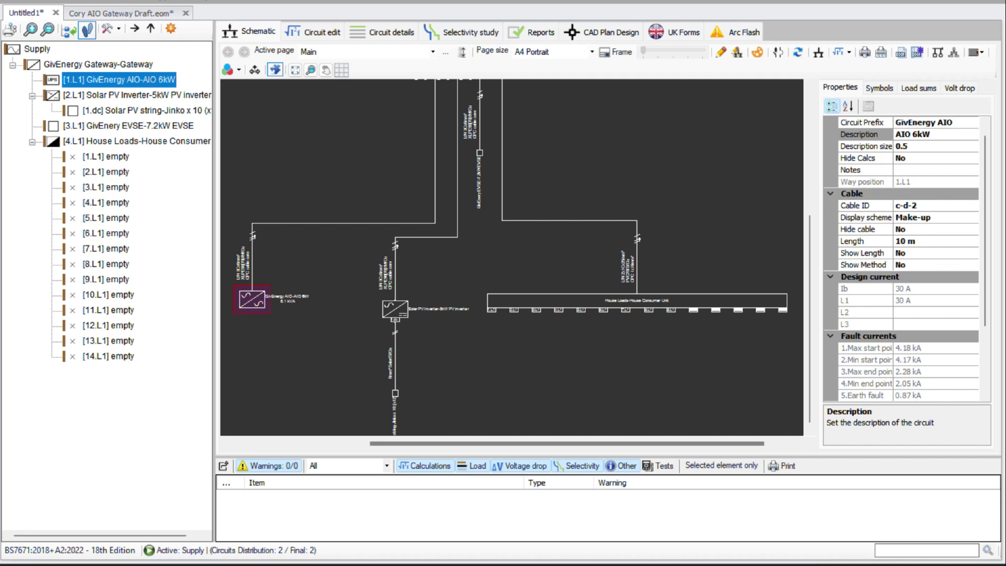
pyautogui.scroll(3, 480, 247)
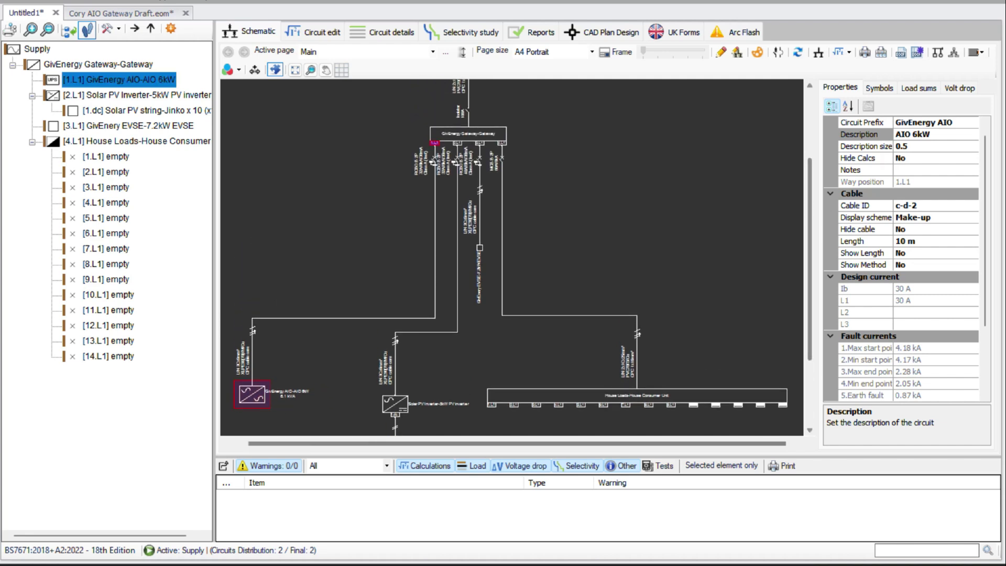
pyautogui.click(479, 247)
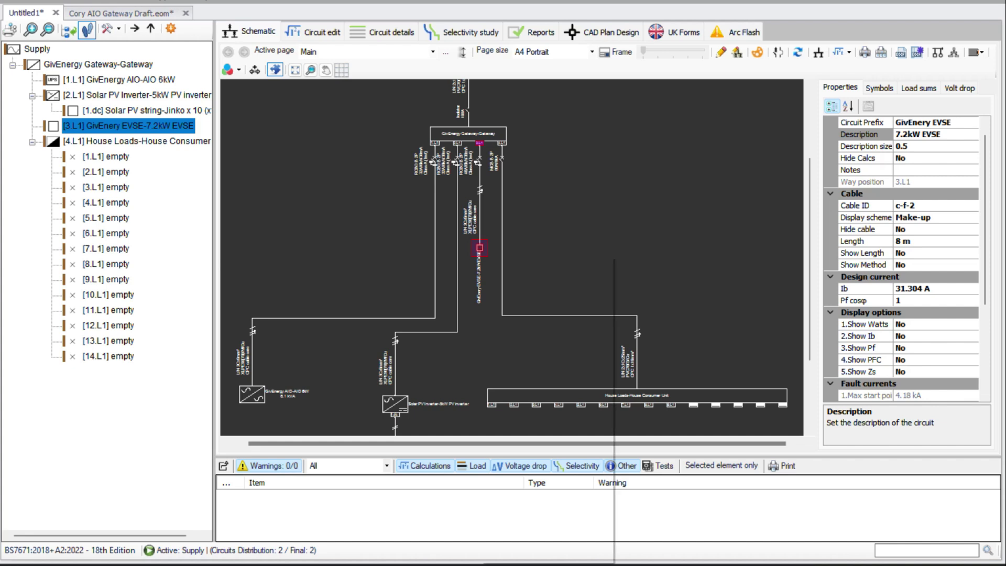
pyautogui.rightClick(479, 254)
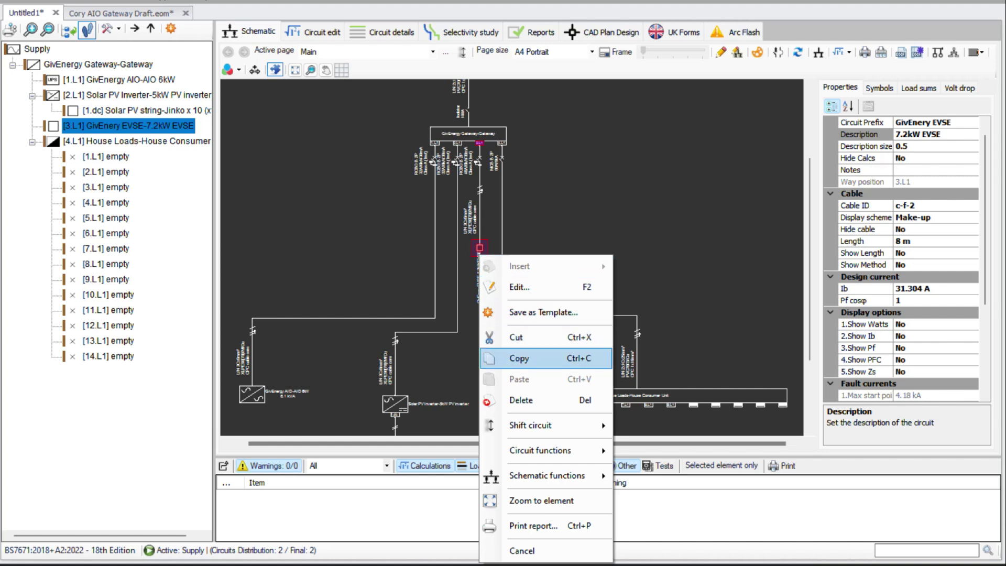
pyautogui.moveTo(548, 476)
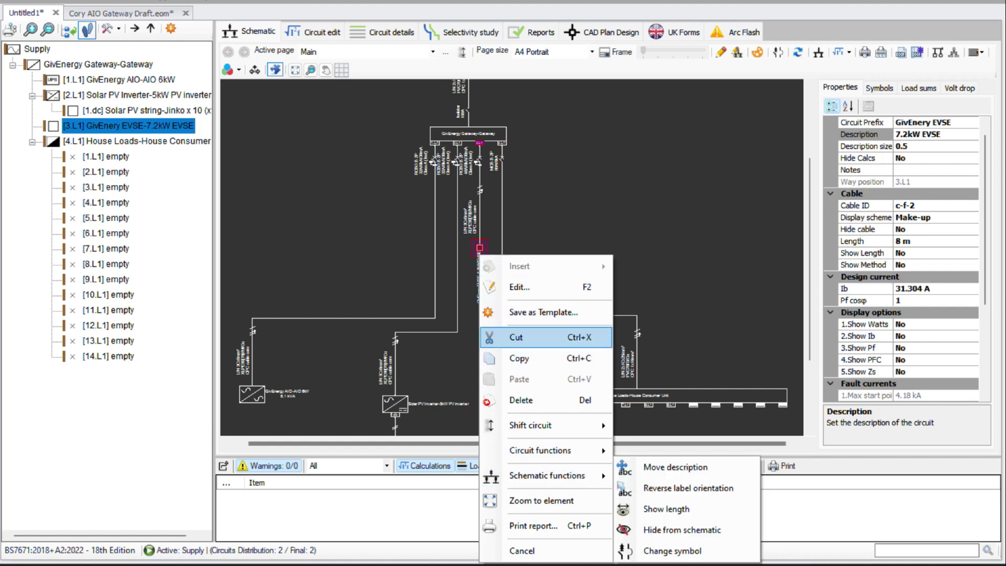
pyautogui.press('Escape')
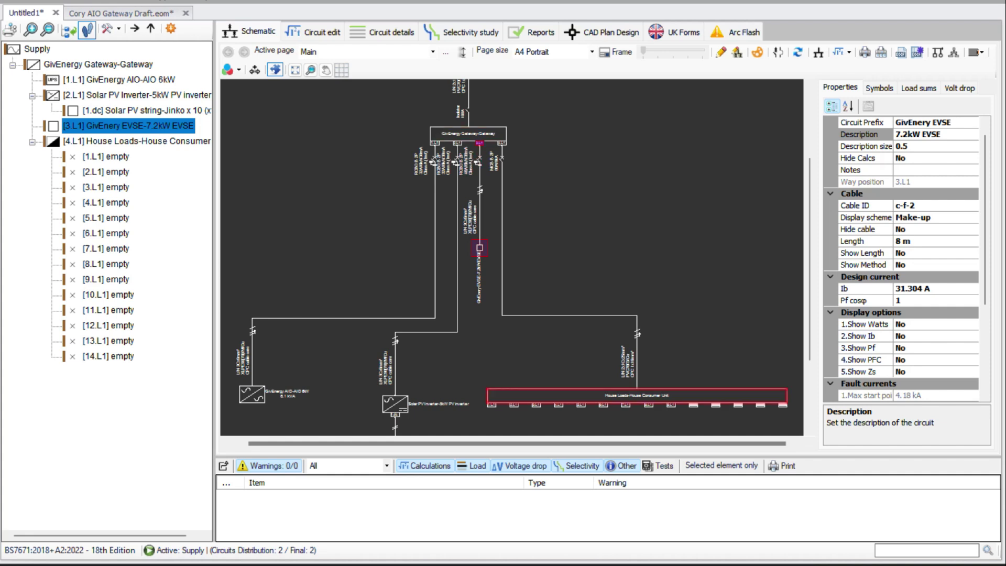
# Move the House Consumer Unit further away from the PV inverter in the schematic and check the overall layout.
pyautogui.moveTo(637, 395); pyautogui.dragTo(715, 387)
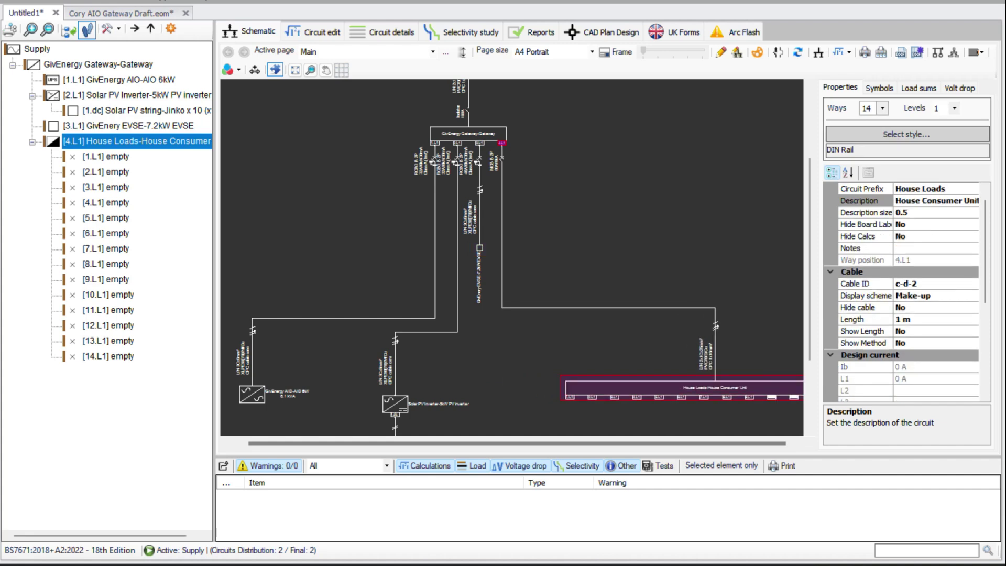
pyautogui.scroll(-1, 385, 288)
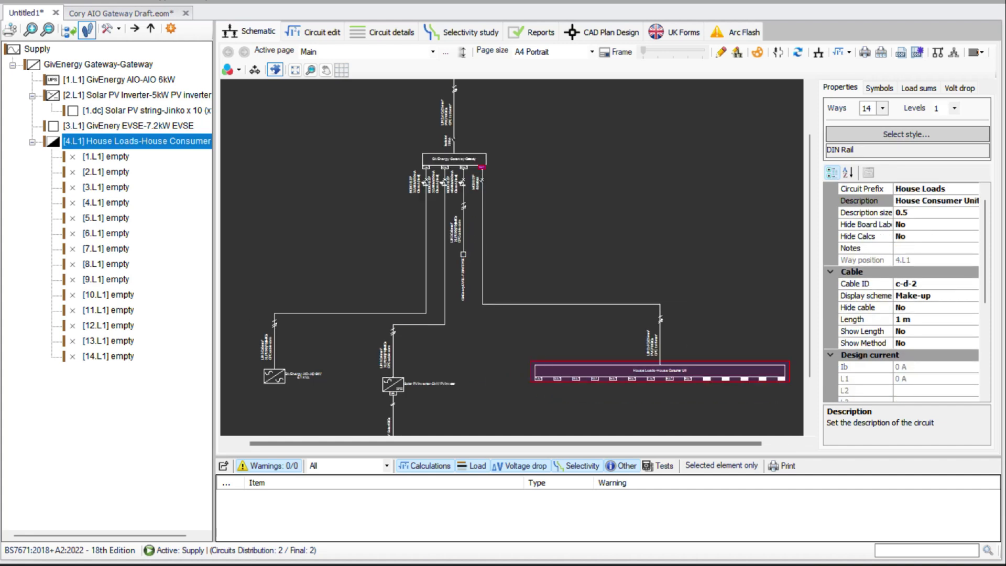
pyautogui.scroll(-2, 511, 257)
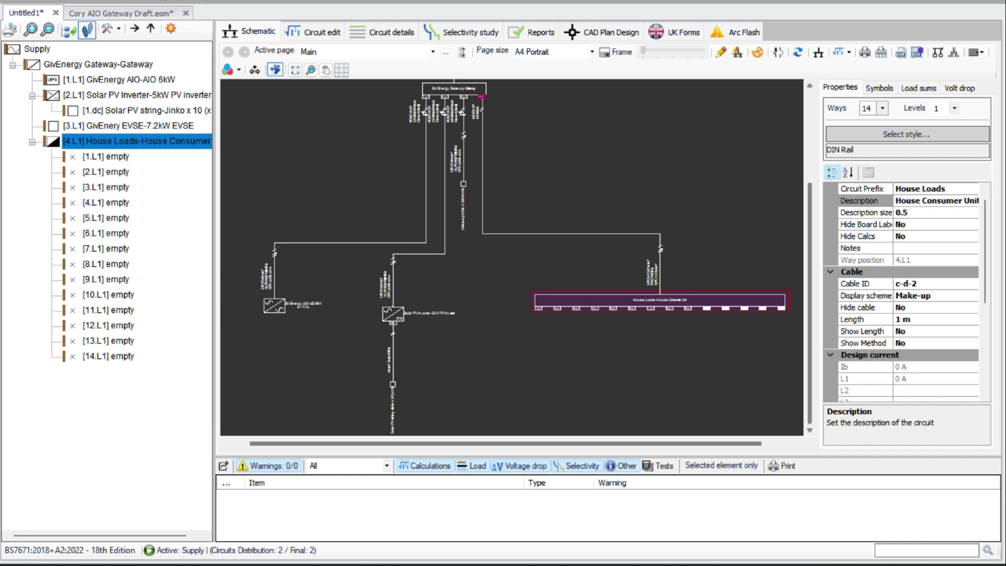
pyautogui.scroll(3, 512, 256)
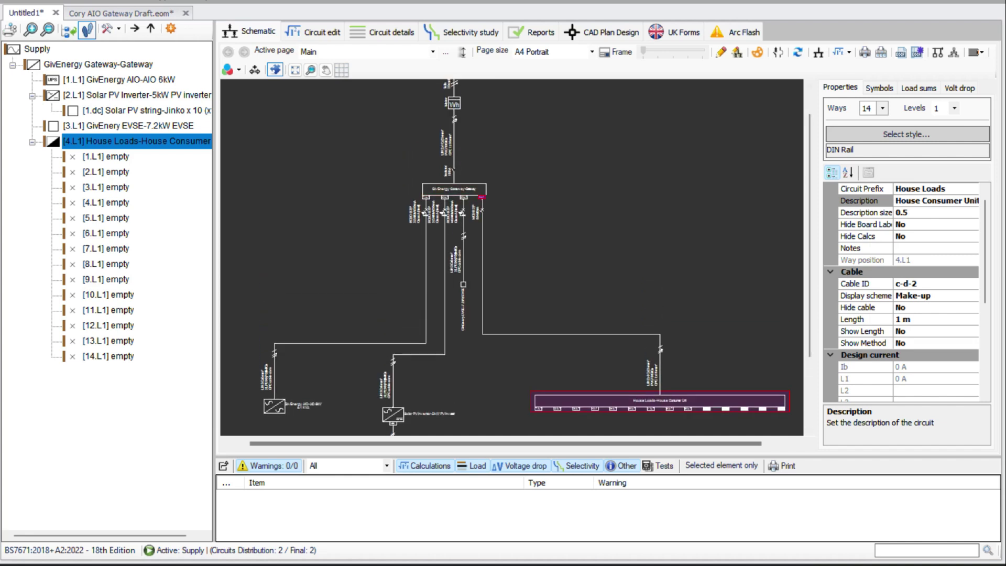
# Enable incomer overcurrent protection on the GivEnergy Gateway using a 100 A ABB S 280 IEC/EN 60947-2 Type B 6kA MCB.
pyautogui.keyDown('ctrl'); pyautogui.scroll(2, 419, 183); pyautogui.keyUp('ctrl')
pyautogui.scroll(1, 470, 197)
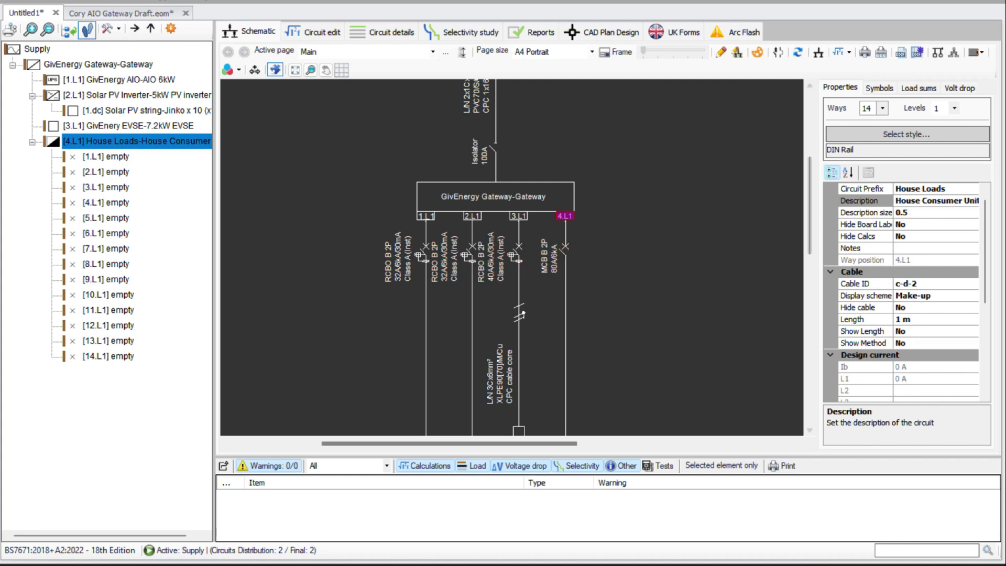
pyautogui.moveTo(810, 205); pyautogui.dragTo(810, 171)
pyautogui.doubleClick(493, 284)
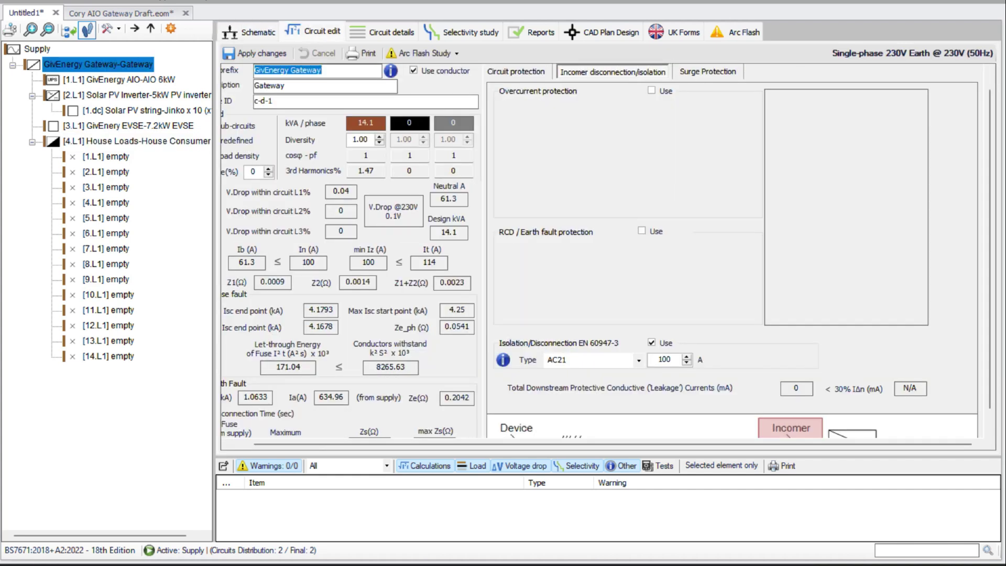
pyautogui.click(651, 90)
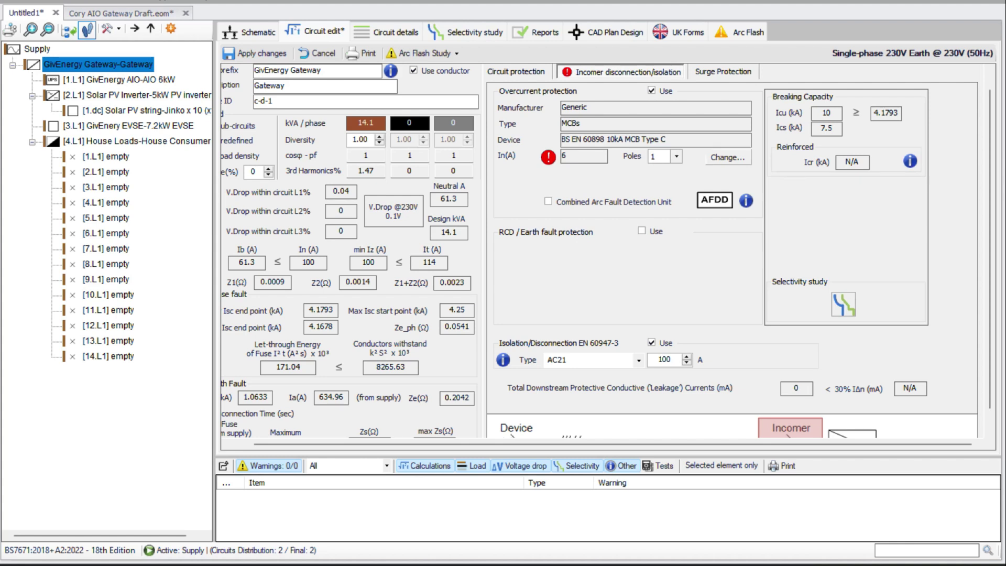
pyautogui.click(728, 156)
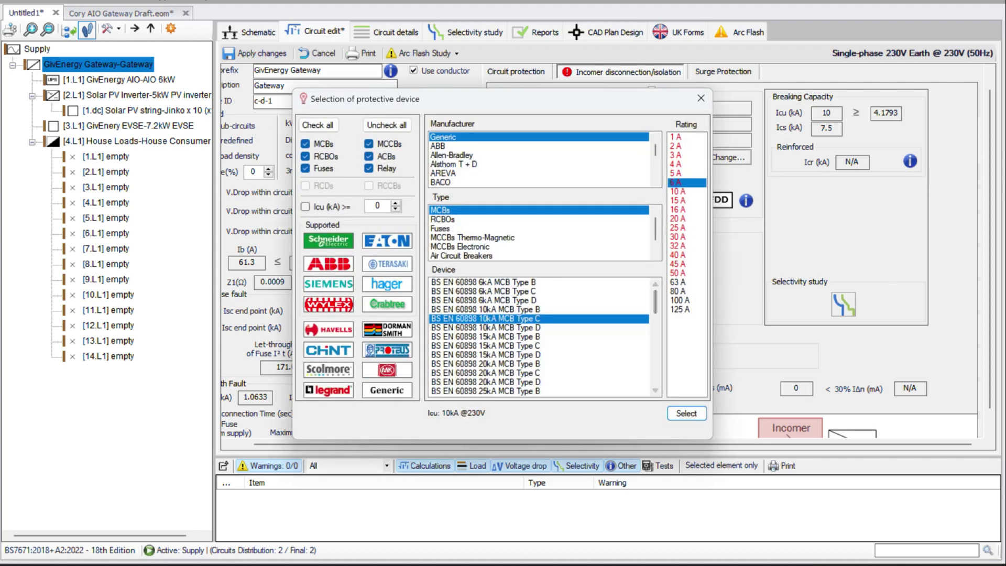
pyautogui.click(438, 146)
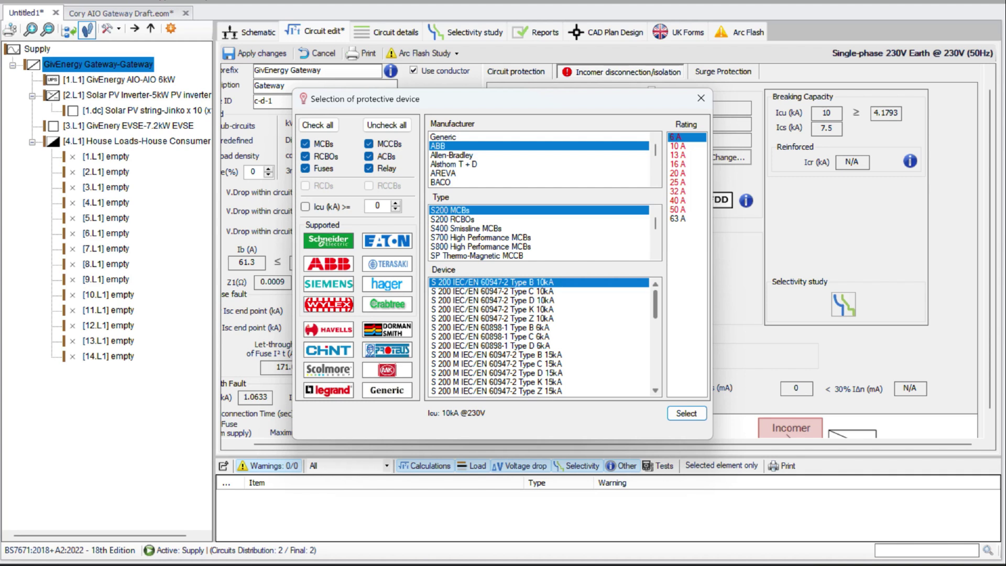
pyautogui.scroll(-10, 540, 335)
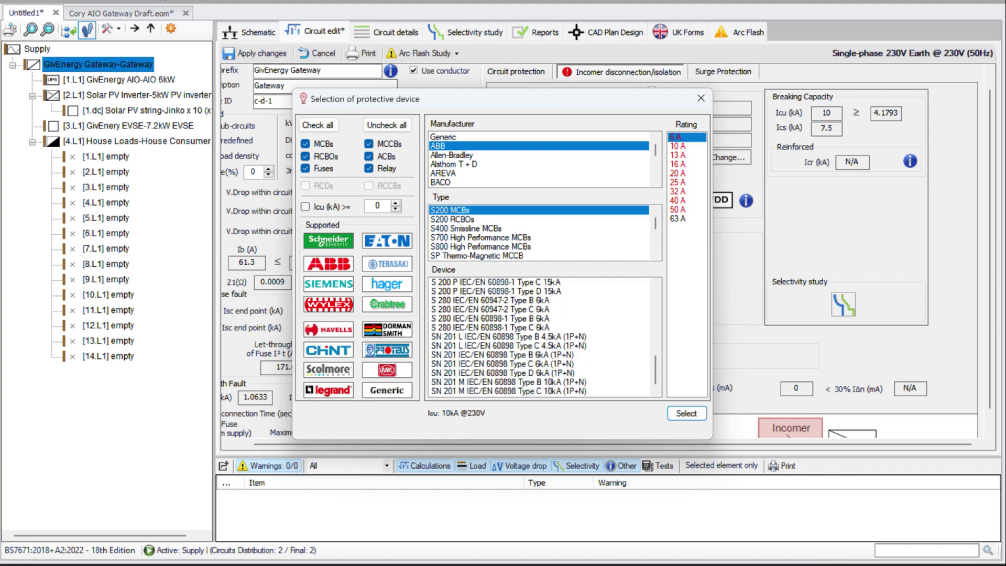
pyautogui.click(490, 300)
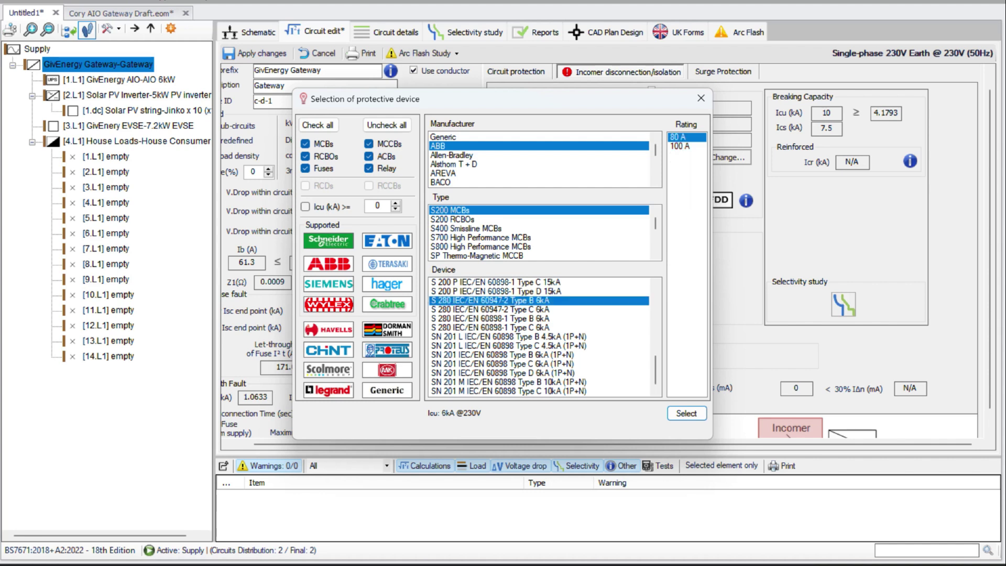
pyautogui.click(682, 146)
pyautogui.click(687, 414)
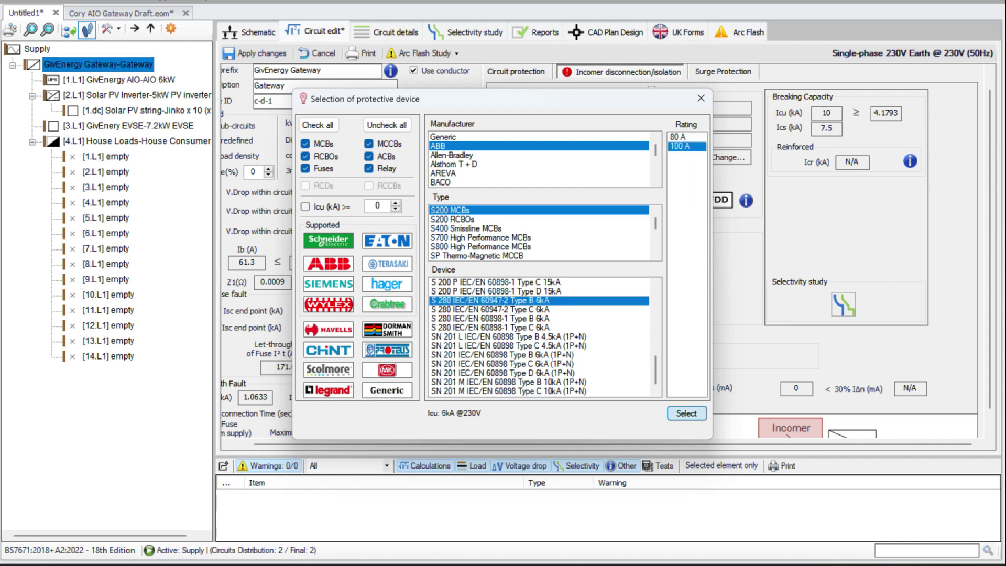
# Check the selectivity curves of the Gateway's incomer MCB and the supply fuse, then inspect the incomer devices in the schematic.
pyautogui.click(843, 304)
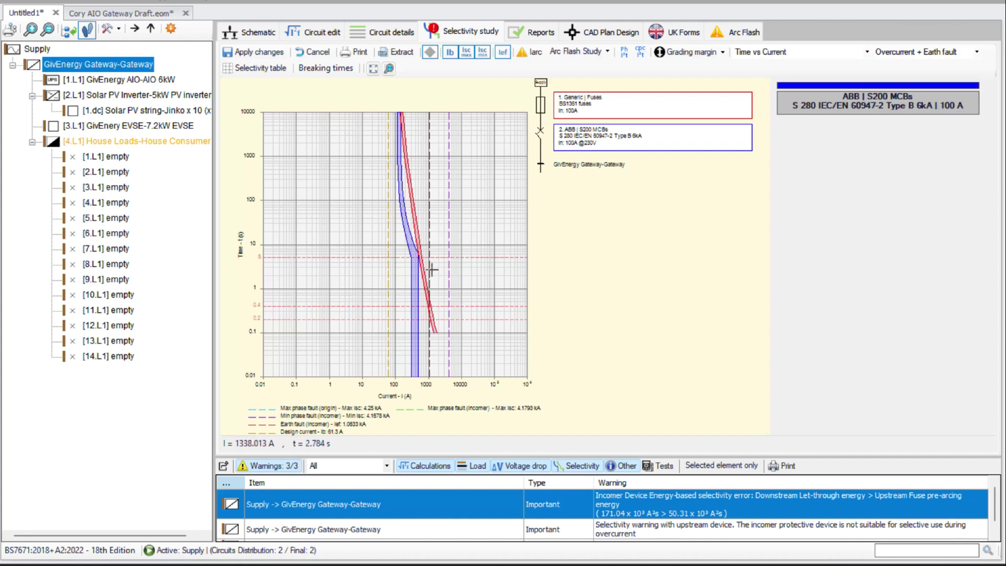
pyautogui.click(419, 256)
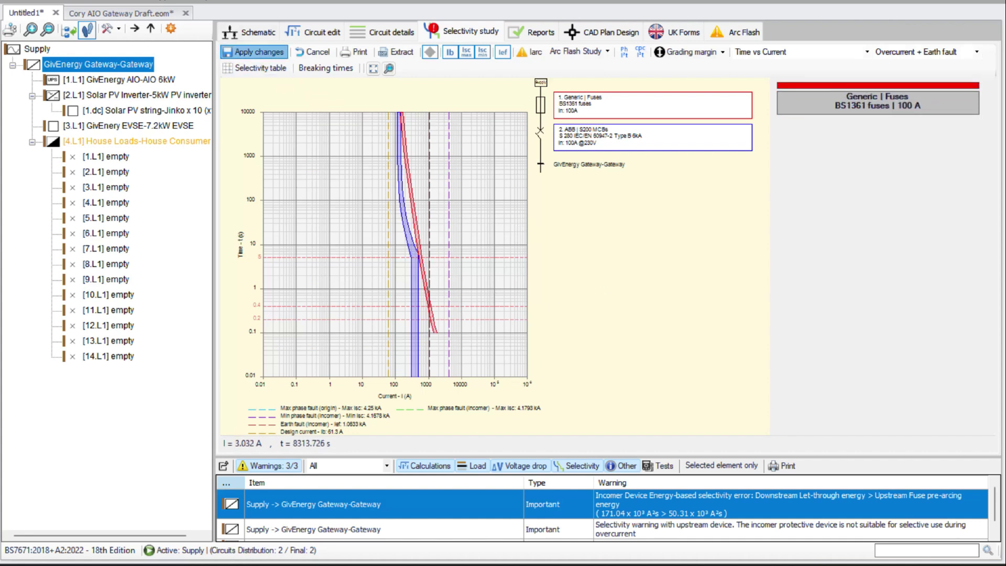
pyautogui.click(251, 32)
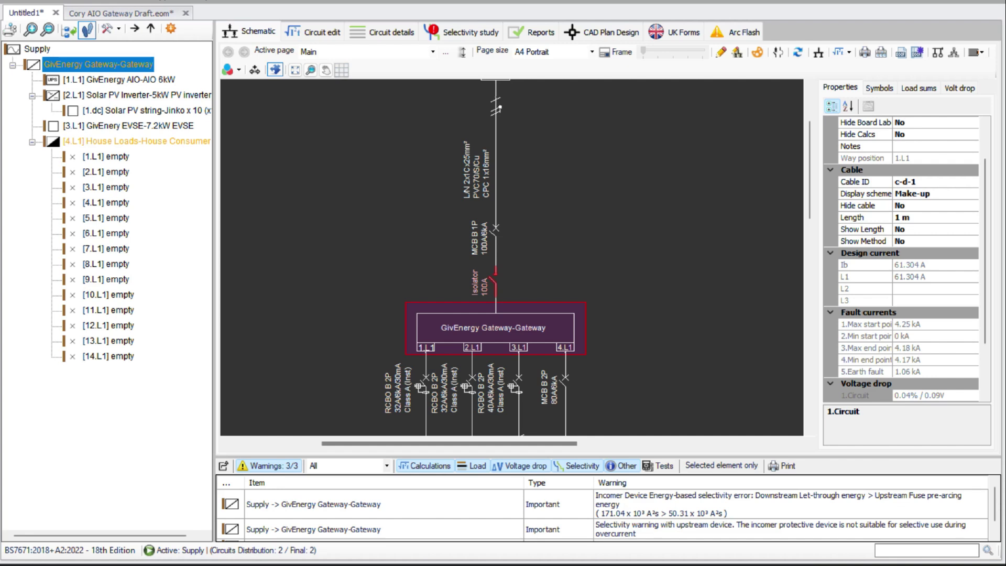
pyautogui.click(494, 285)
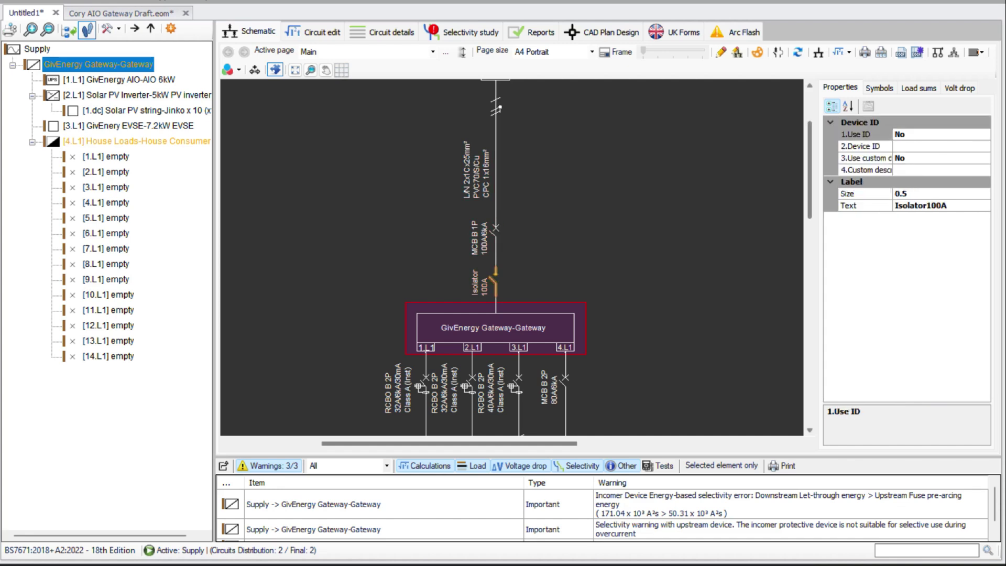
# Include the meter tails conductor in the Supply's source settings with a cross-sectional area of 25 mm².
pyautogui.scroll(3, 511, 257)
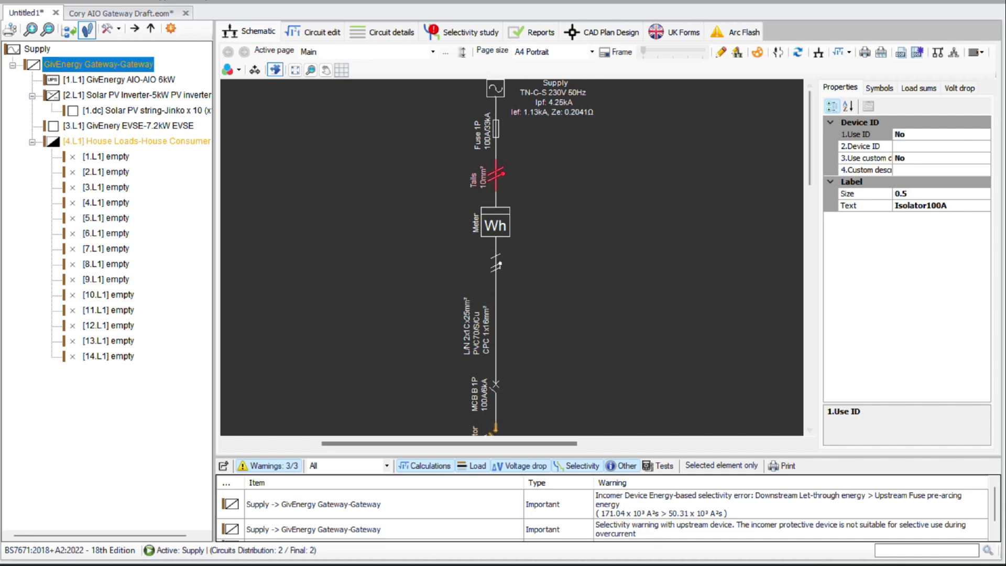
pyautogui.doubleClick(495, 88)
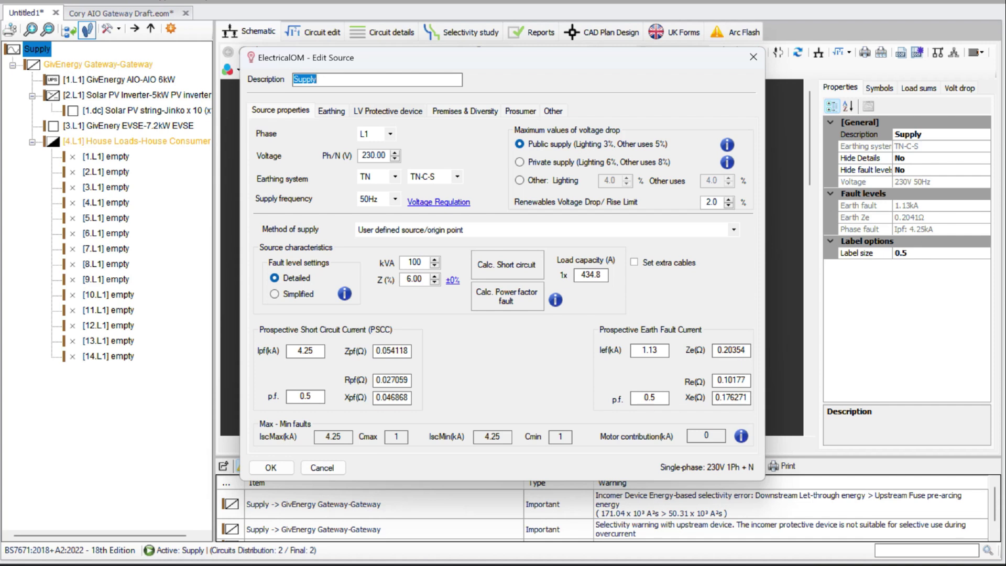
pyautogui.click(331, 111)
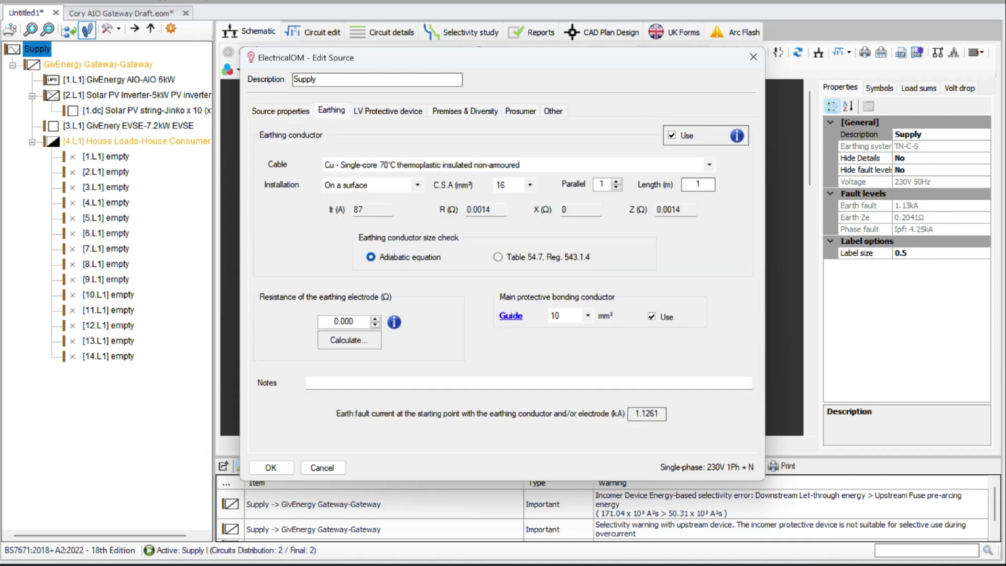
pyautogui.click(388, 111)
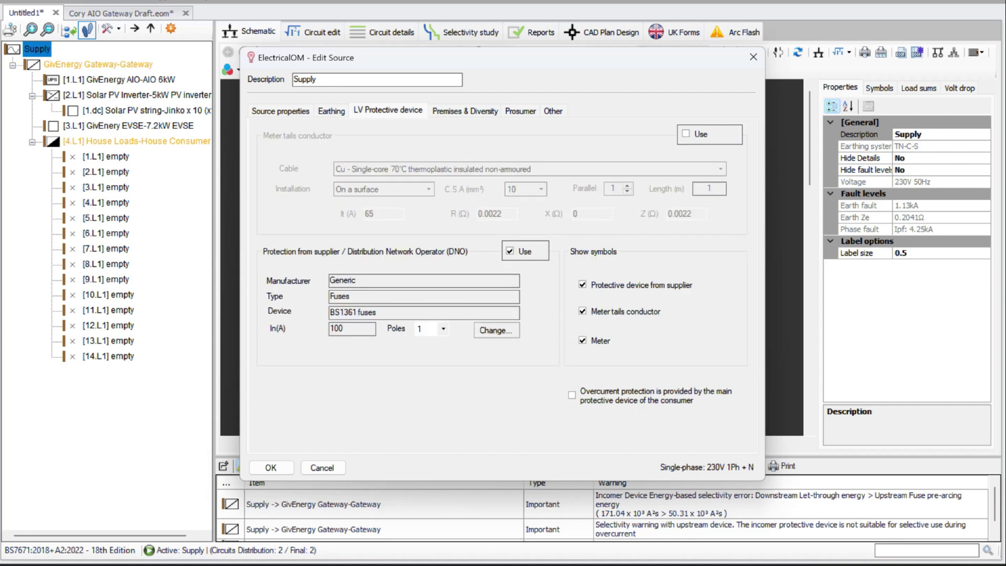
pyautogui.click(686, 133)
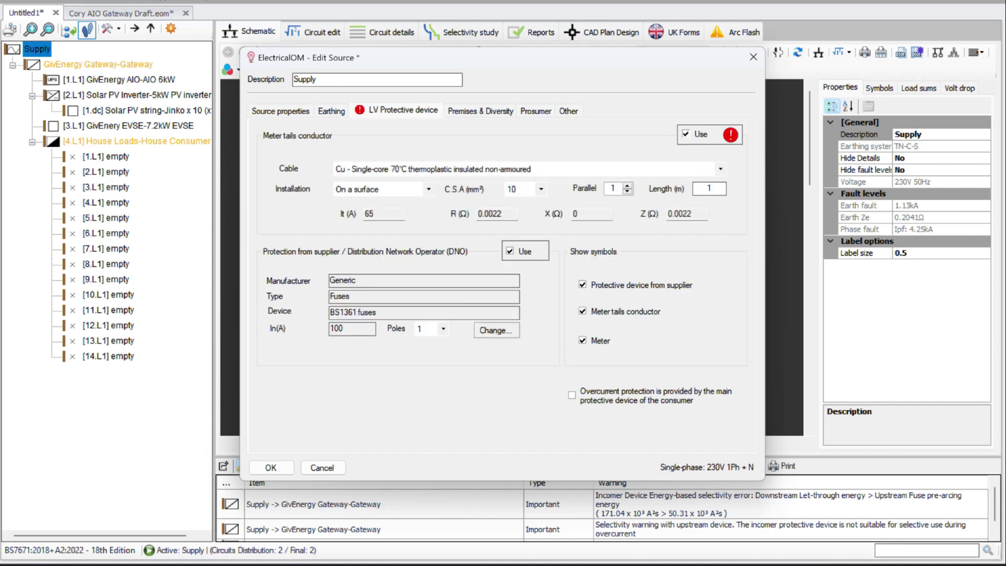
pyautogui.click(541, 188)
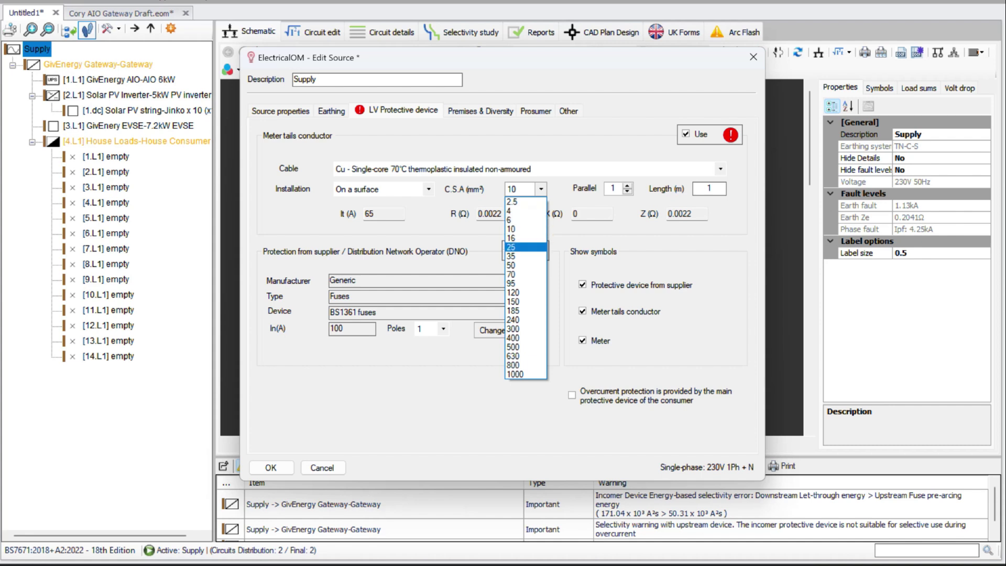
pyautogui.click(525, 247)
pyautogui.click(270, 467)
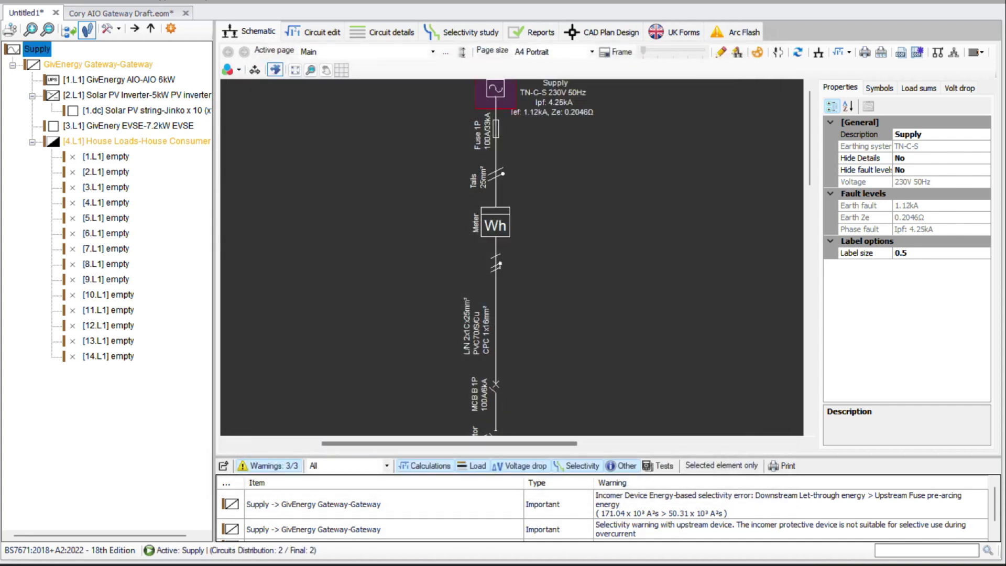
# Review the schematic from the supply and Gateway through the AIO, PV inverter and string to the House Consumer Unit.
pyautogui.scroll(-1, 511, 257)
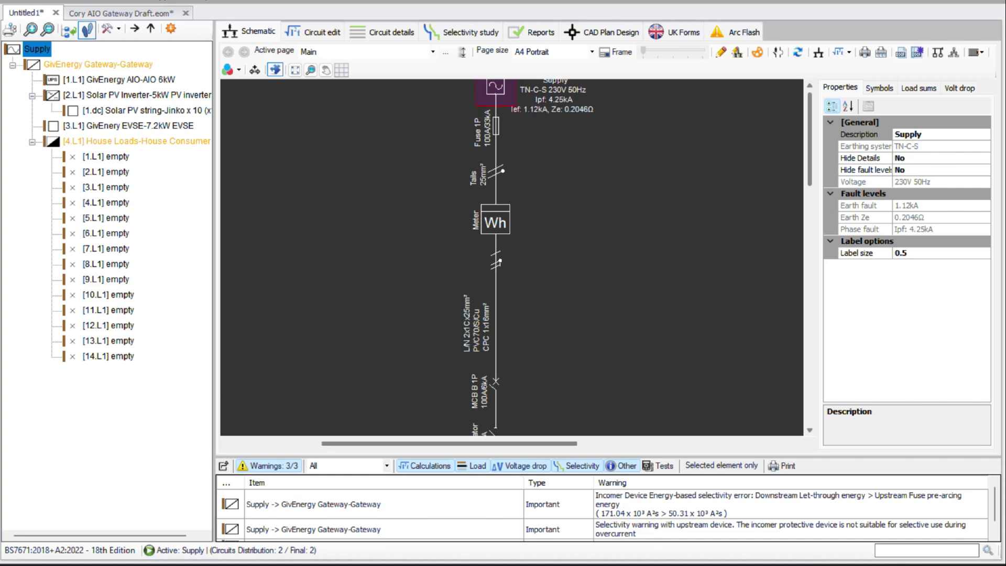
pyautogui.scroll(-3, 512, 256)
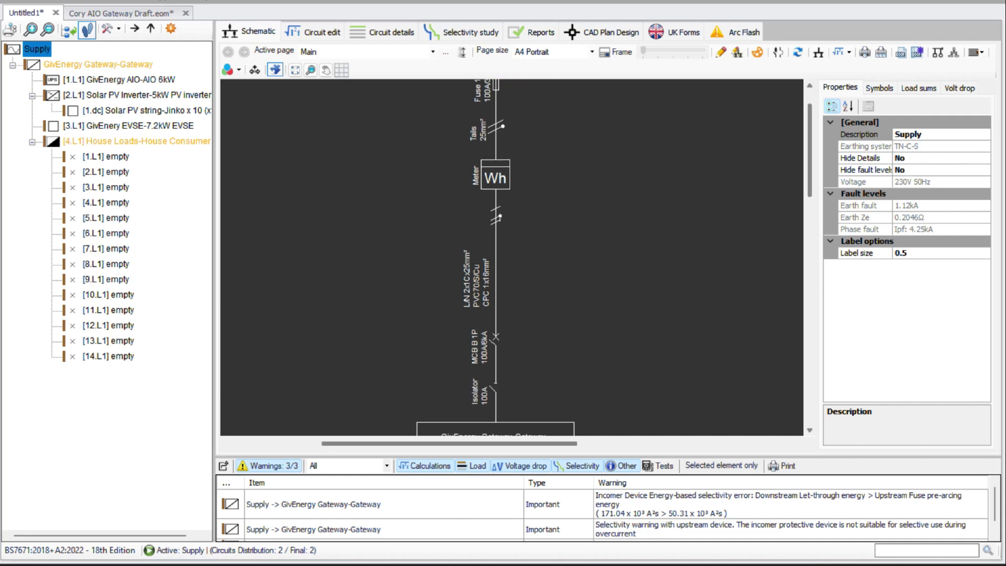
pyautogui.scroll(-5, 512, 257)
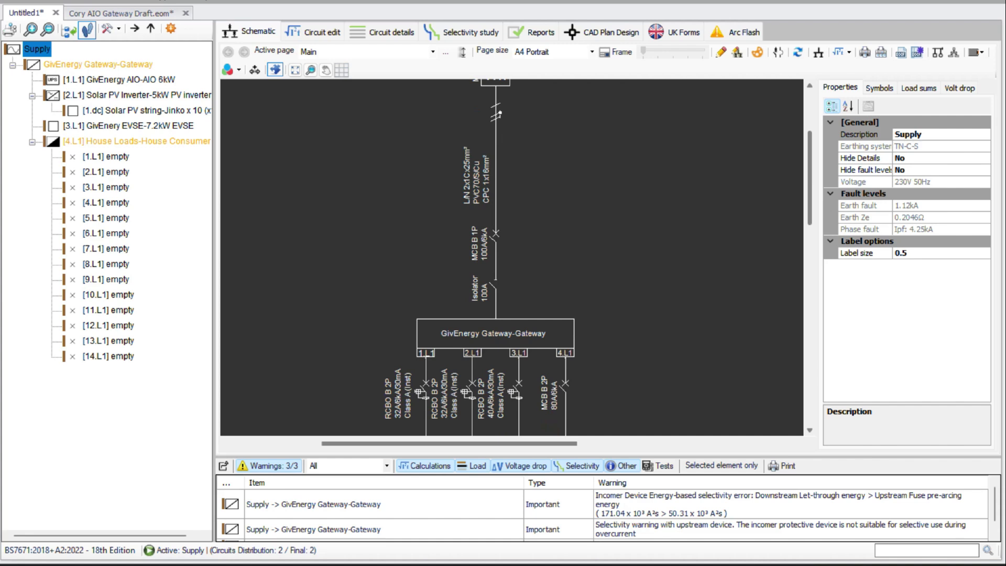
pyautogui.scroll(-4, 512, 256)
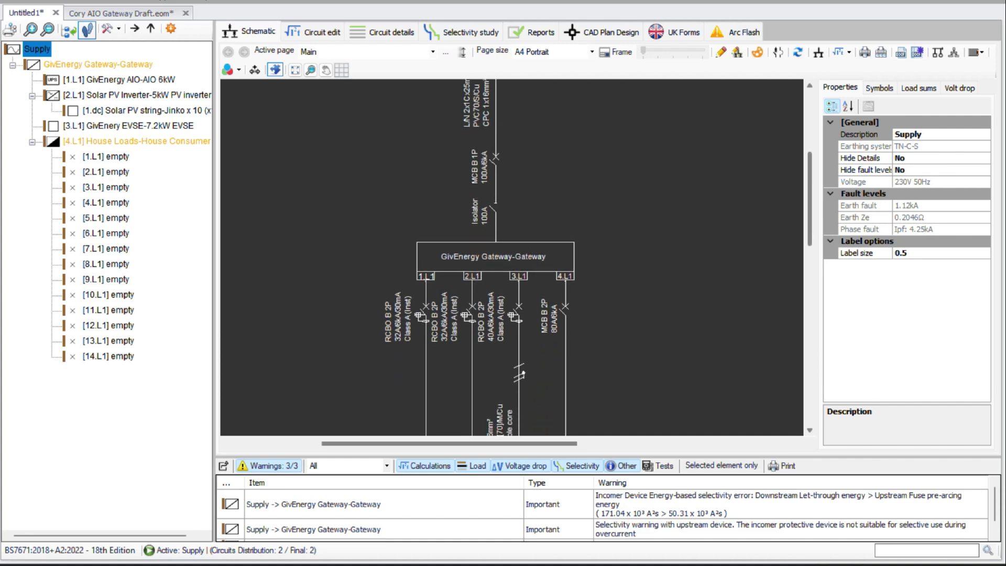
pyautogui.scroll(-6, 511, 257)
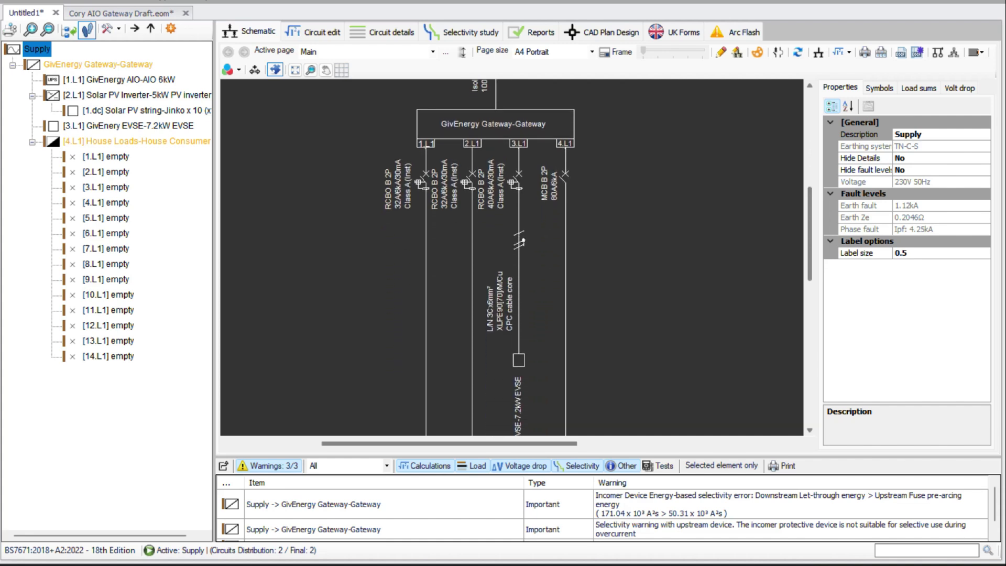
pyautogui.scroll(-12, 511, 257)
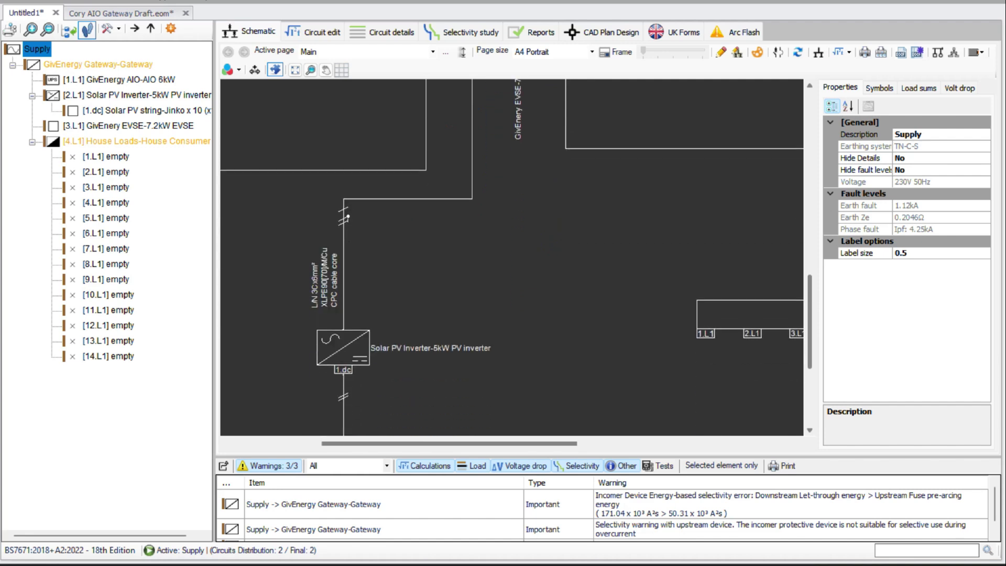
pyautogui.scroll(-7, 511, 257)
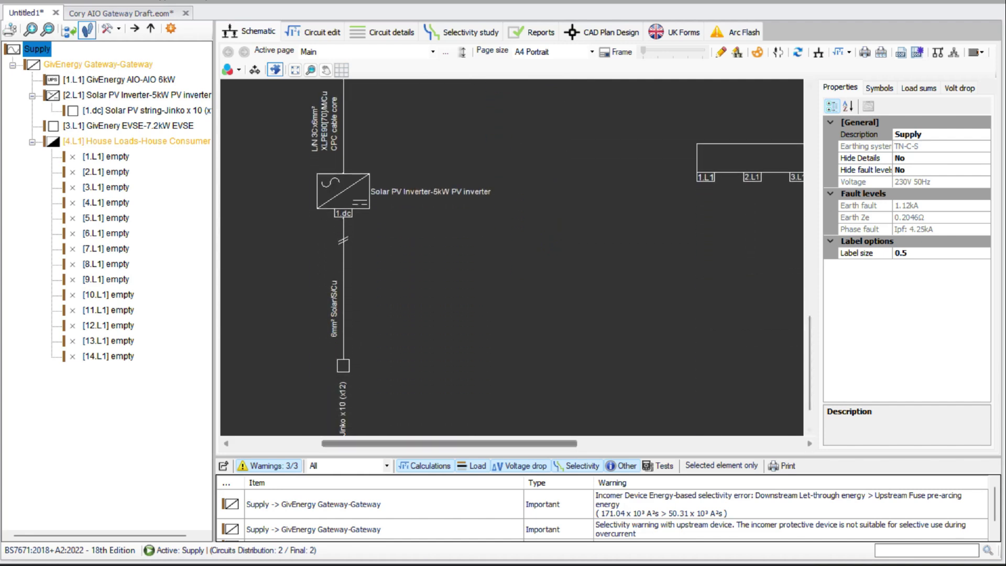
pyautogui.hscroll(-9, 511, 257)
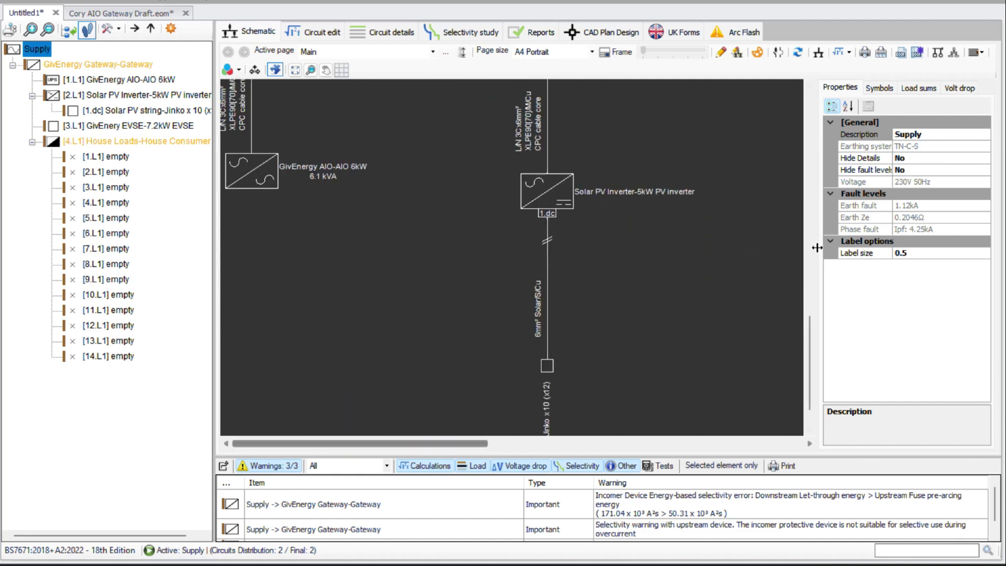
pyautogui.scroll(9, 512, 256)
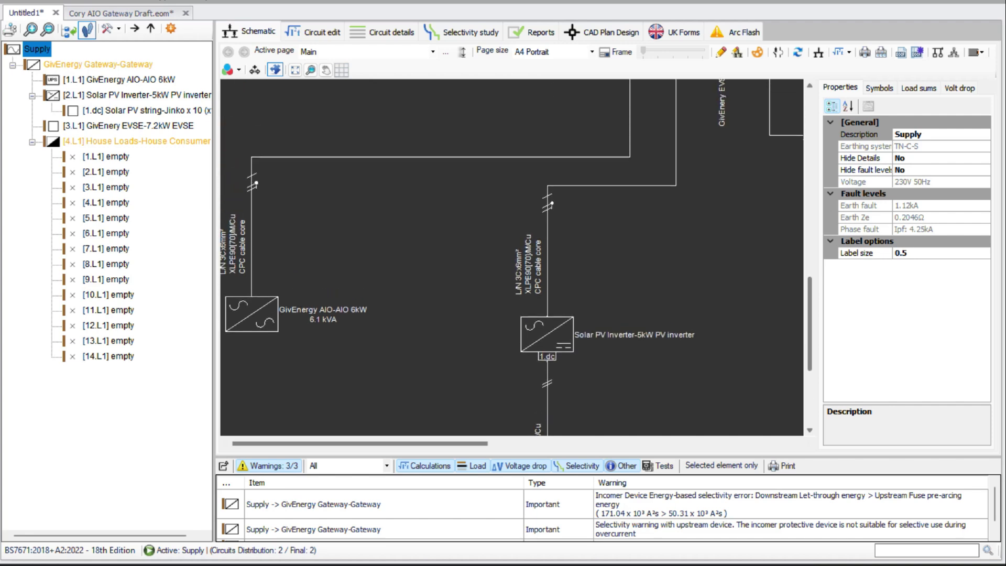
pyautogui.scroll(1, 511, 257)
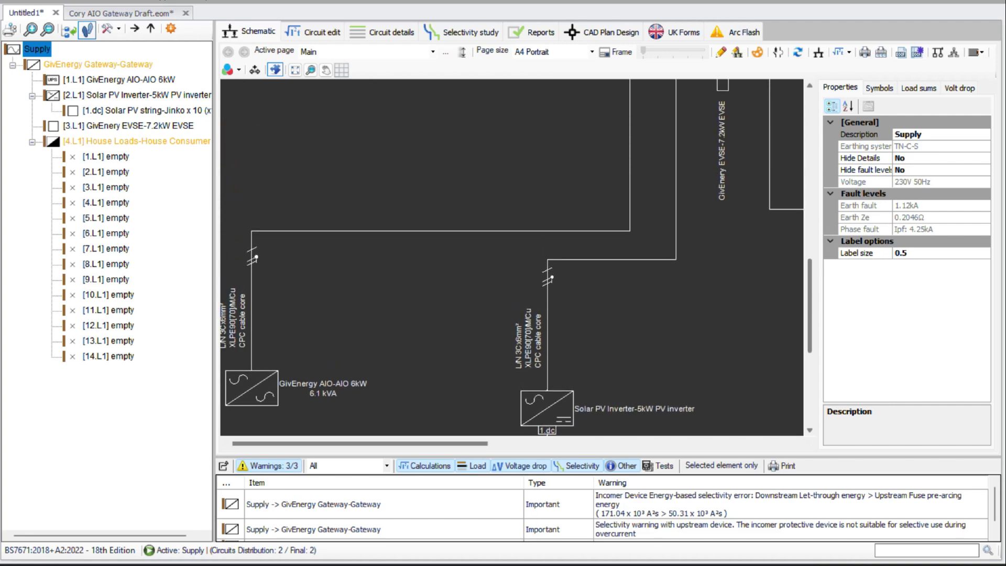
pyautogui.hscroll(7, 511, 257)
pyautogui.hscroll(10, 512, 257)
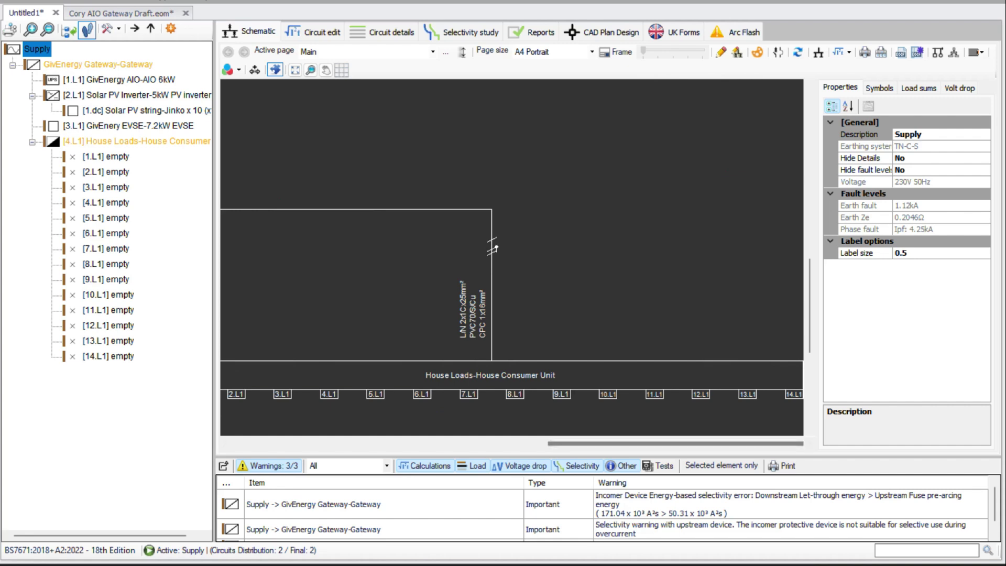
# Generate the project report with every section included despite the study warnings, and widen the preview to browse its contents.
pyautogui.click(532, 32)
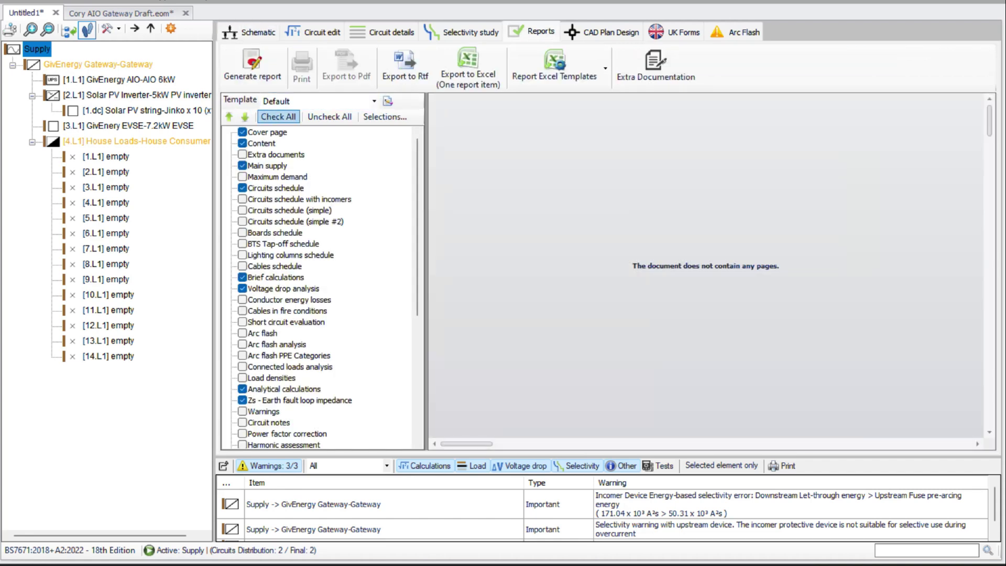
pyautogui.click(279, 116)
pyautogui.click(253, 65)
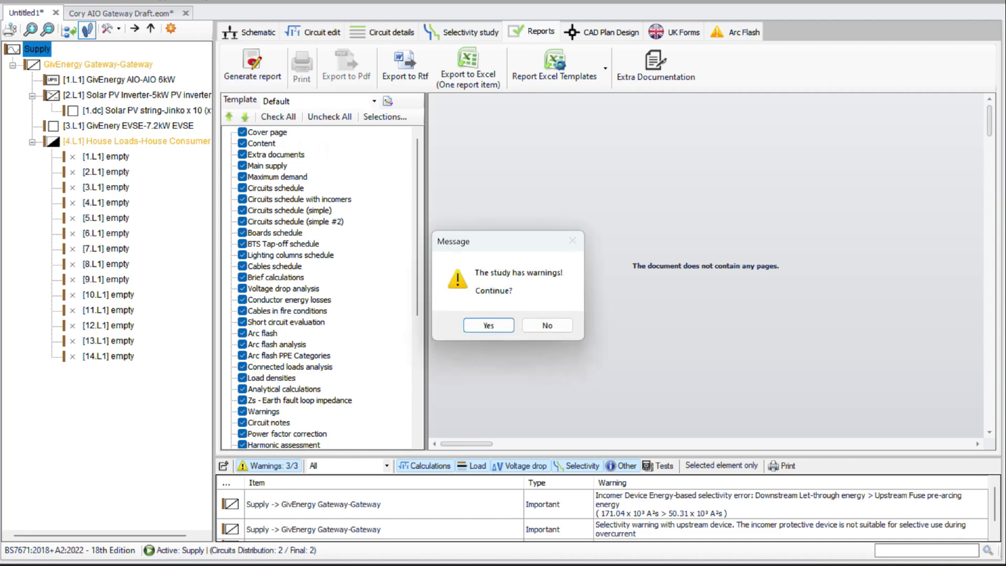
pyautogui.press('Return')
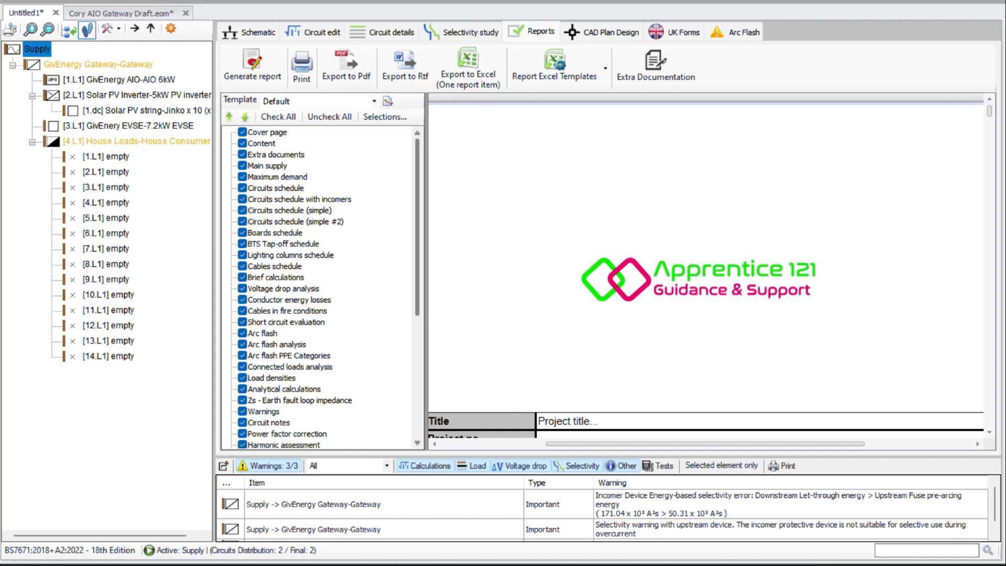
pyautogui.moveTo(428, 188); pyautogui.dragTo(264, 190)
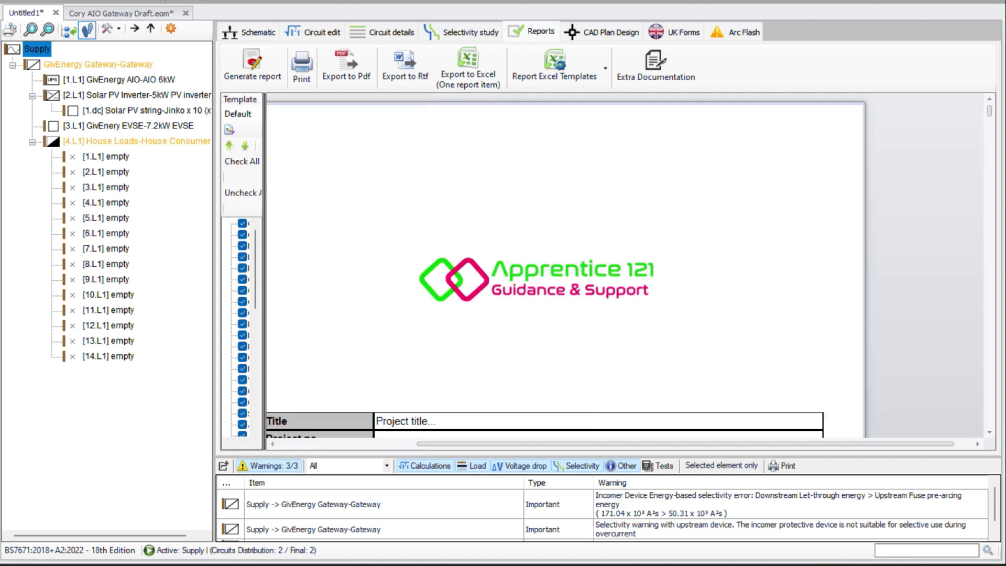
pyautogui.scroll(-10, 567, 268)
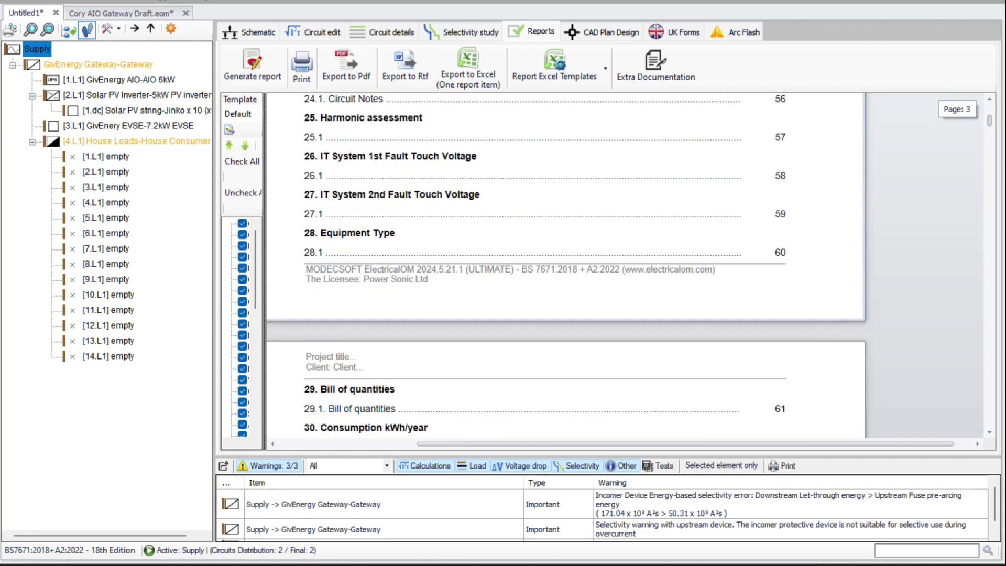
# Review the report's main supply details, prospective faults, meter tails and load power calculations per switchboard and distribution board.
pyautogui.scroll(-10, 625, 265)
pyautogui.scroll(6, 625, 265)
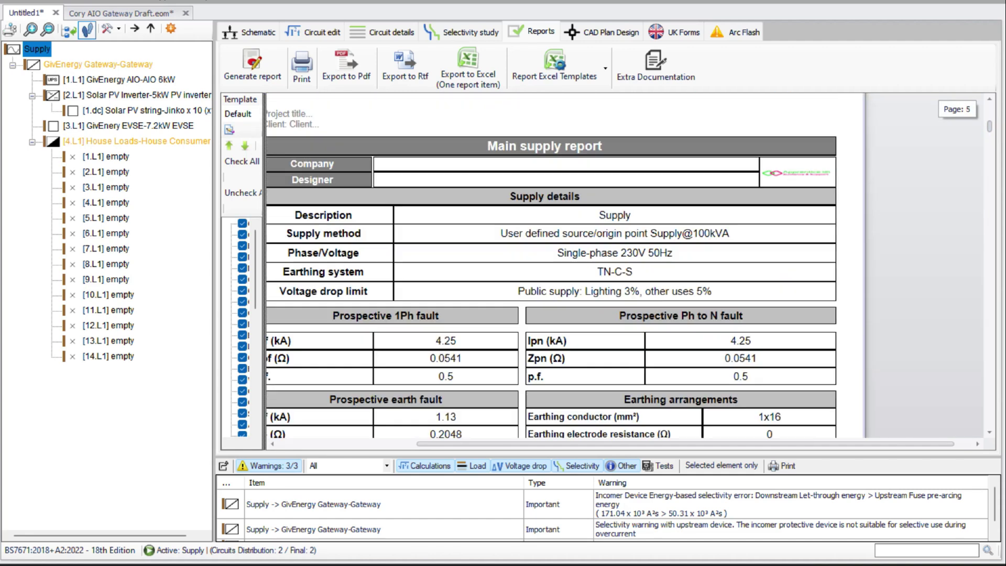
pyautogui.scroll(-5, 566, 267)
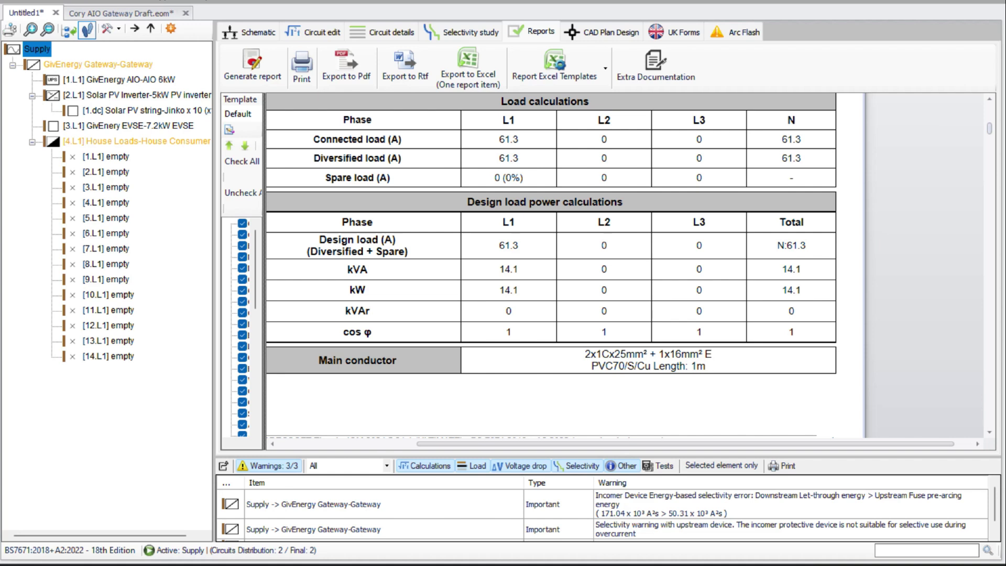
pyautogui.scroll(-3, 566, 266)
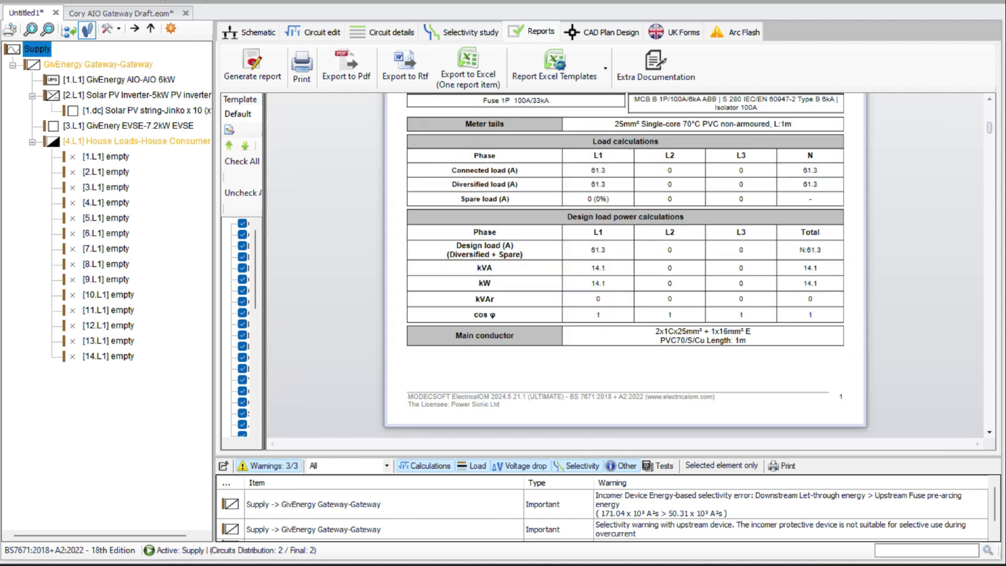
pyautogui.scroll(-6, 624, 267)
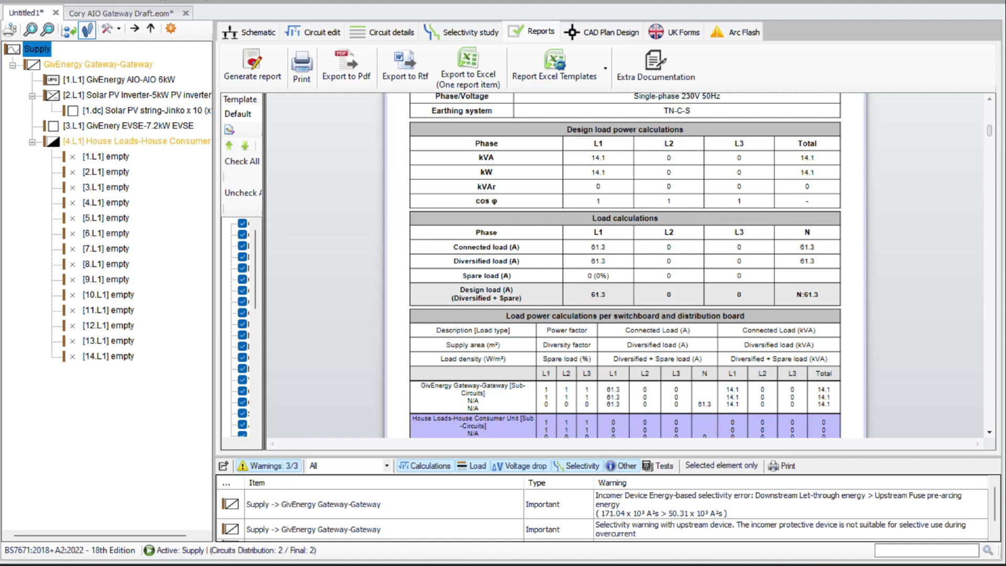
pyautogui.scroll(-3, 624, 267)
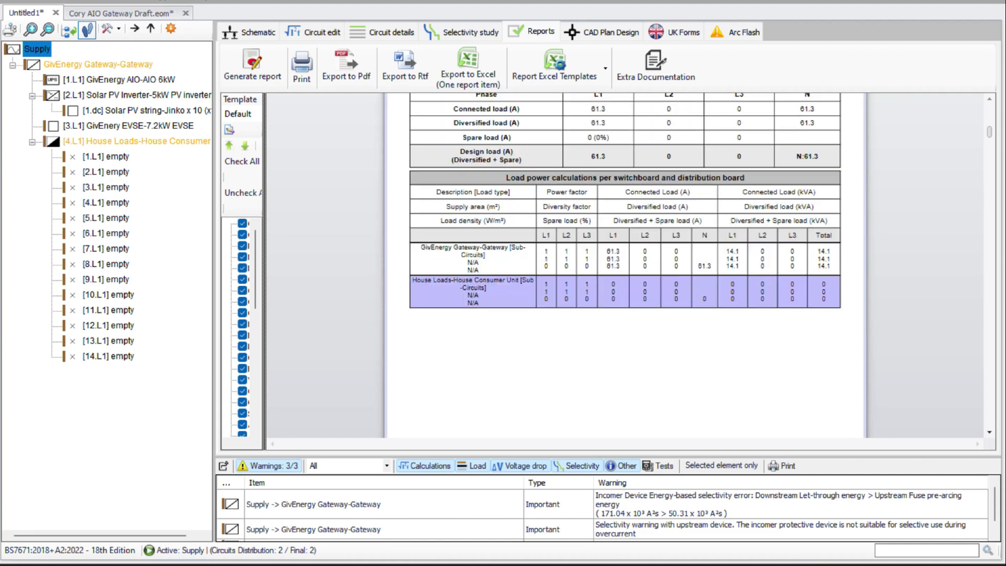
# Review the circuits schedule reports for the GivEnergy Gateway, AIO and House Consumer Unit, examining conductors, protective devices and circuit ways.
pyautogui.scroll(-10, 624, 267)
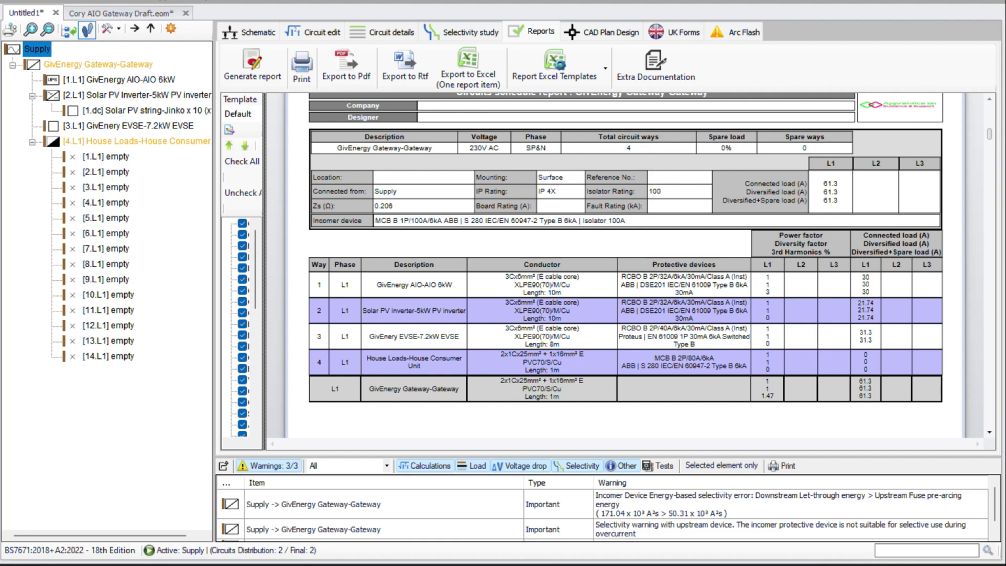
pyautogui.scroll(-8, 624, 268)
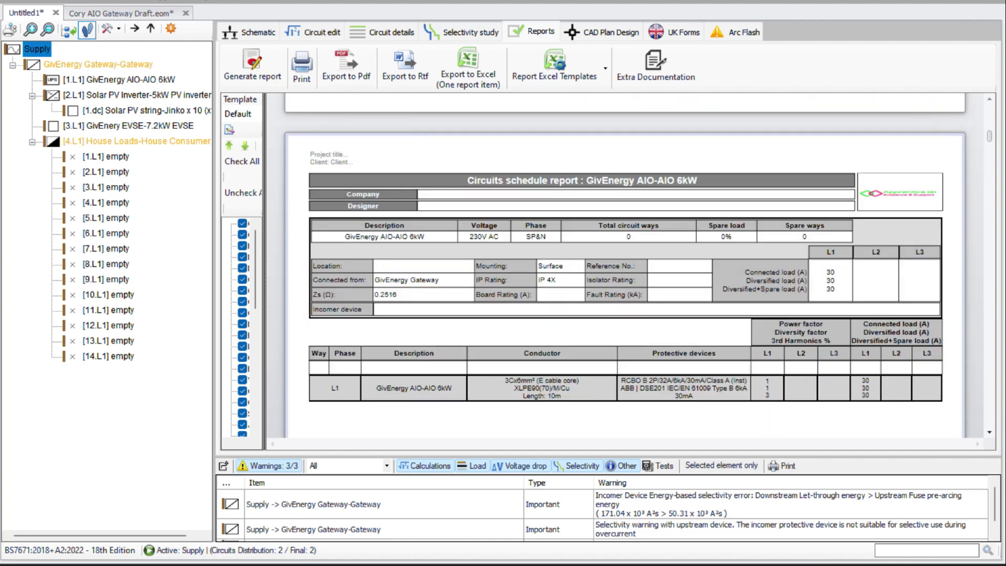
pyautogui.scroll(-15, 624, 267)
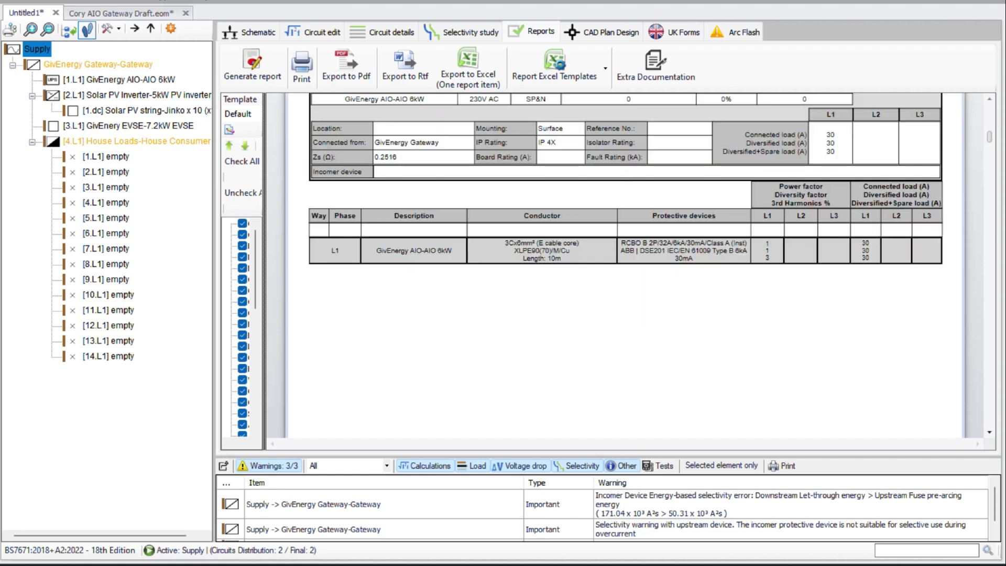
pyautogui.scroll(-8, 624, 268)
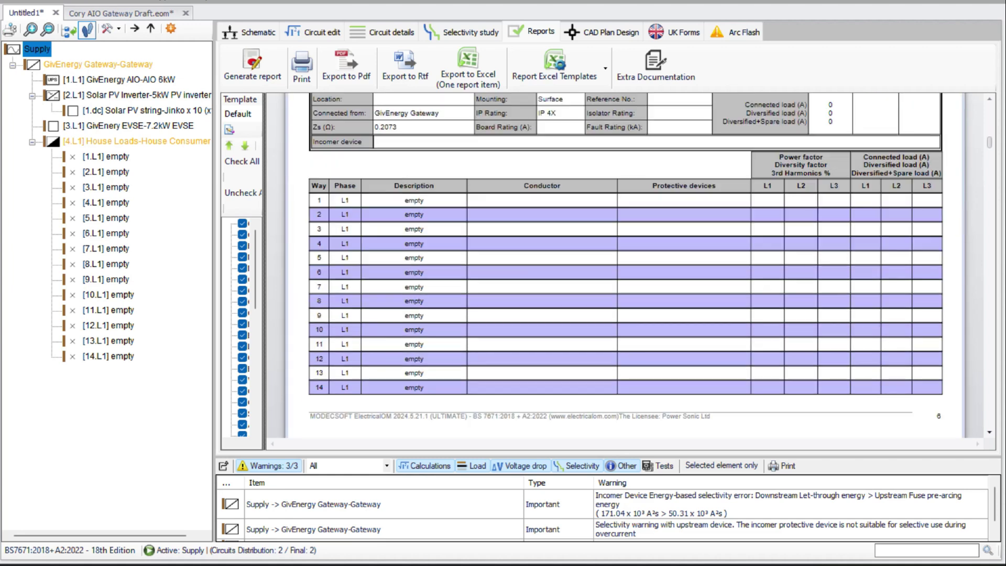
pyautogui.scroll(-15, 624, 267)
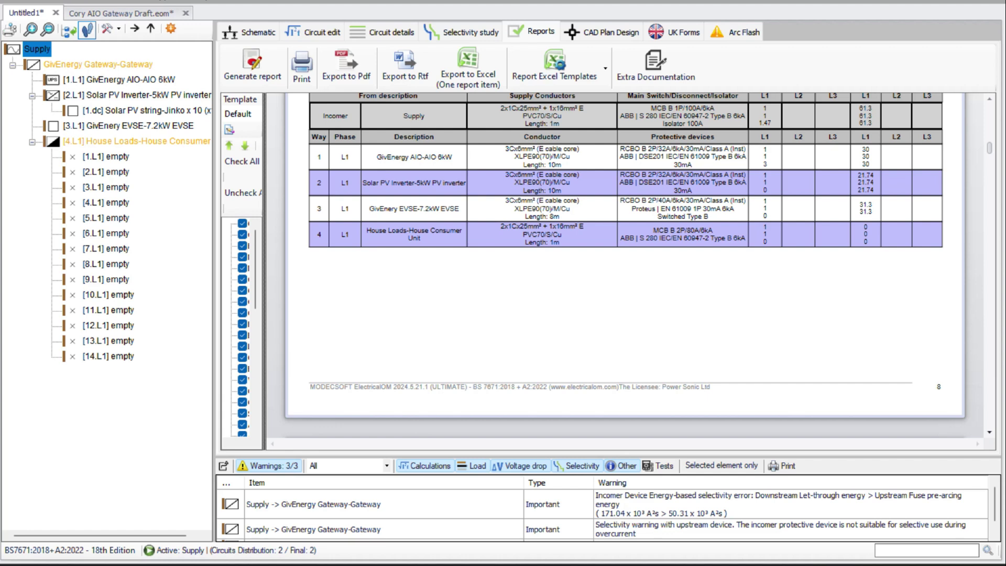
pyautogui.scroll(-15, 624, 268)
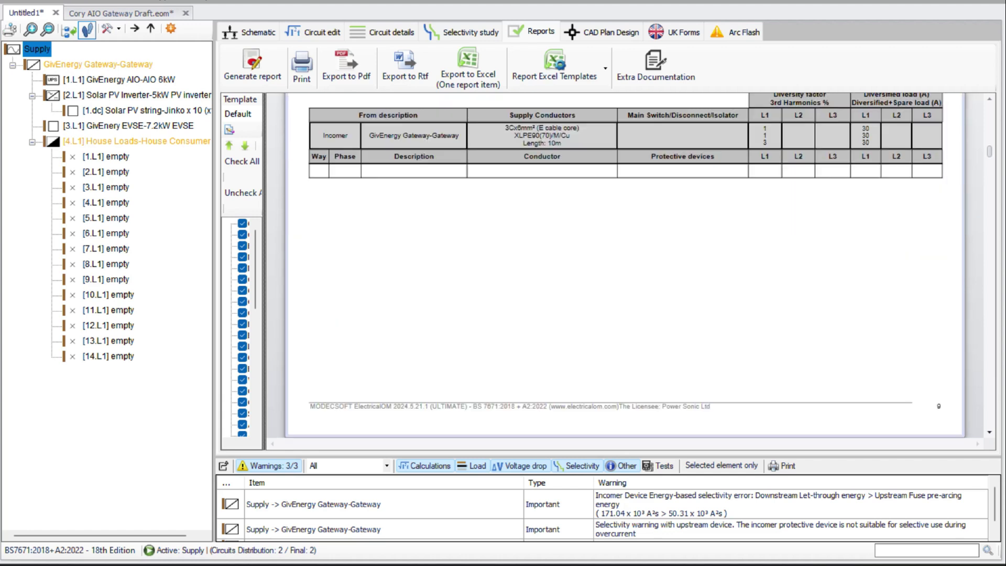
pyautogui.scroll(-10, 624, 262)
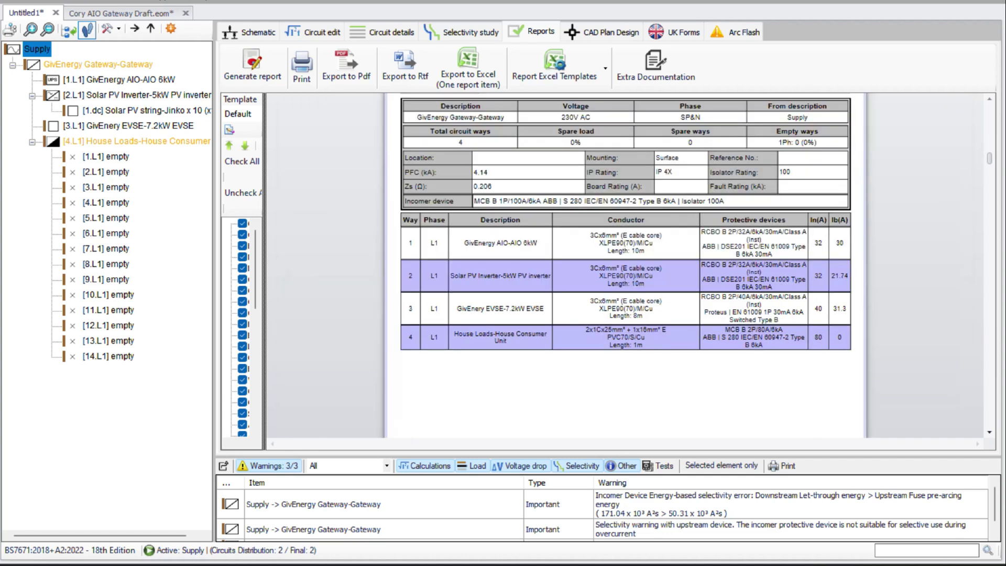
pyautogui.scroll(-10, 624, 262)
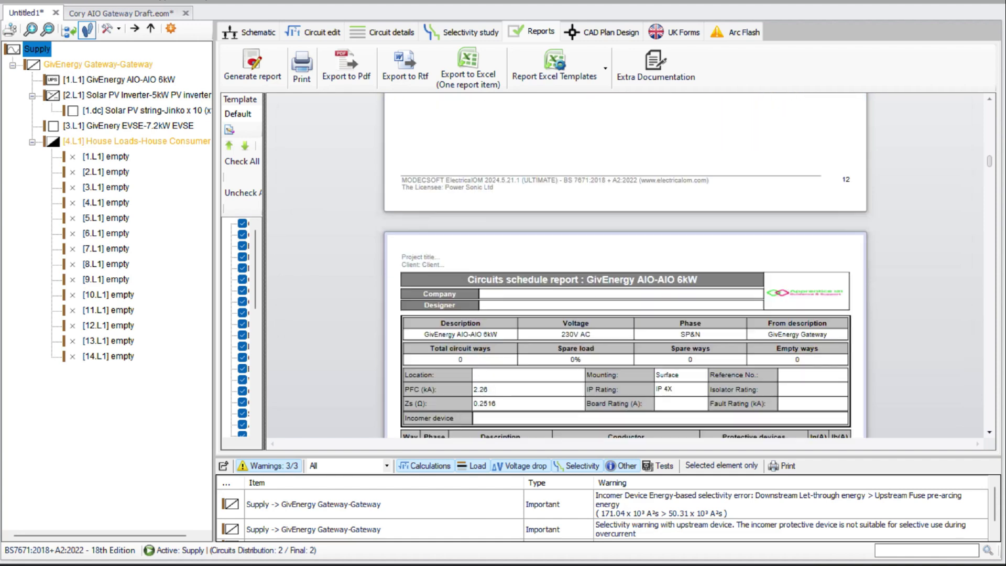
pyautogui.scroll(-15, 624, 262)
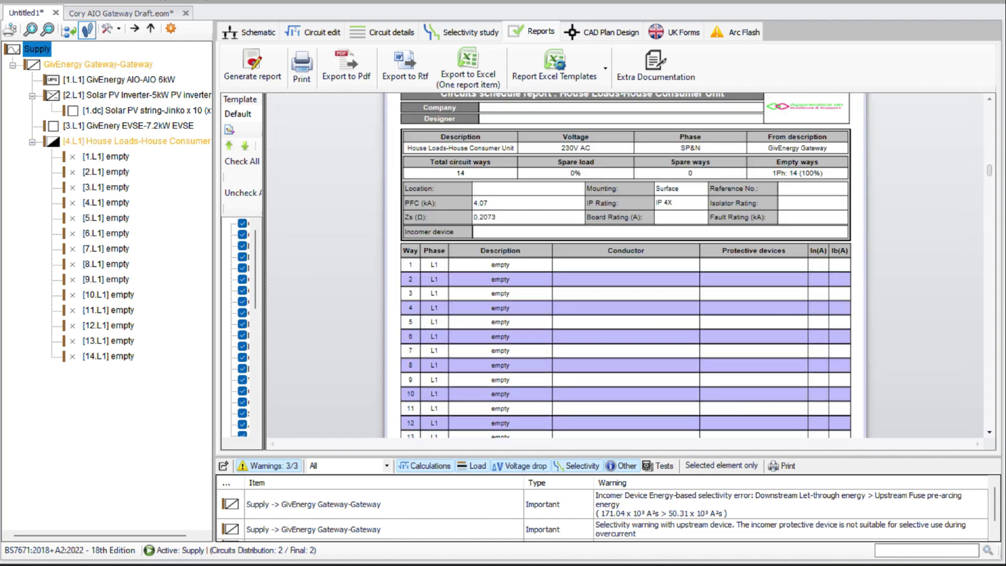
pyautogui.scroll(-12, 624, 262)
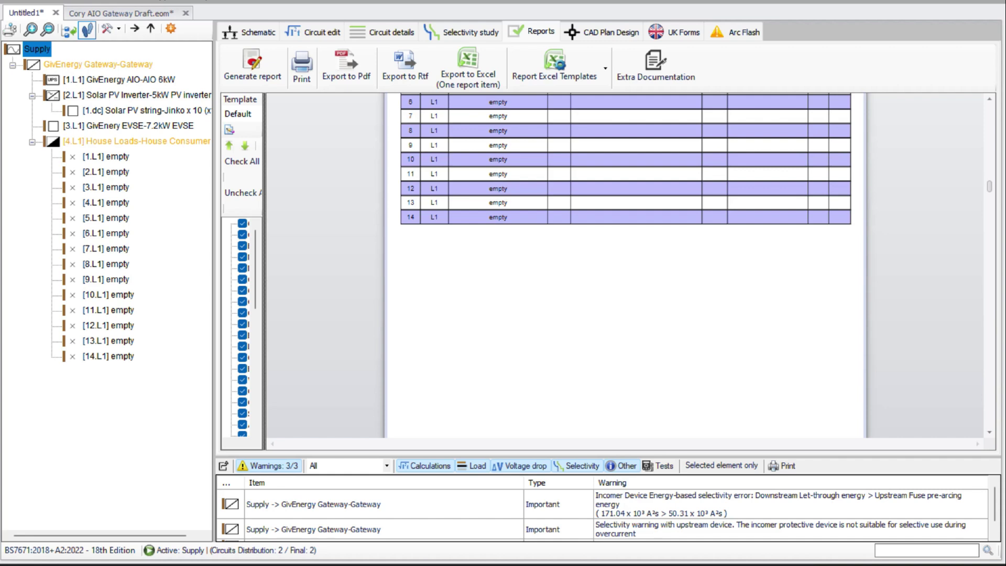
# Examine the analytical calculations for the EVSE and House Consumer Unit circuits, plus the Zs earth fault loop impedance reports.
pyautogui.scroll(-20, 624, 262)
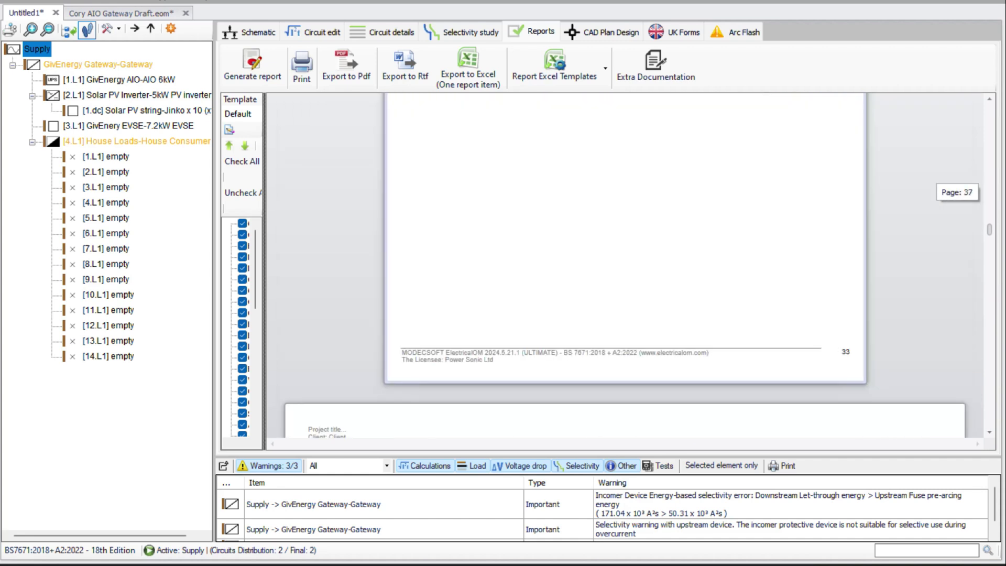
pyautogui.scroll(-20, 624, 262)
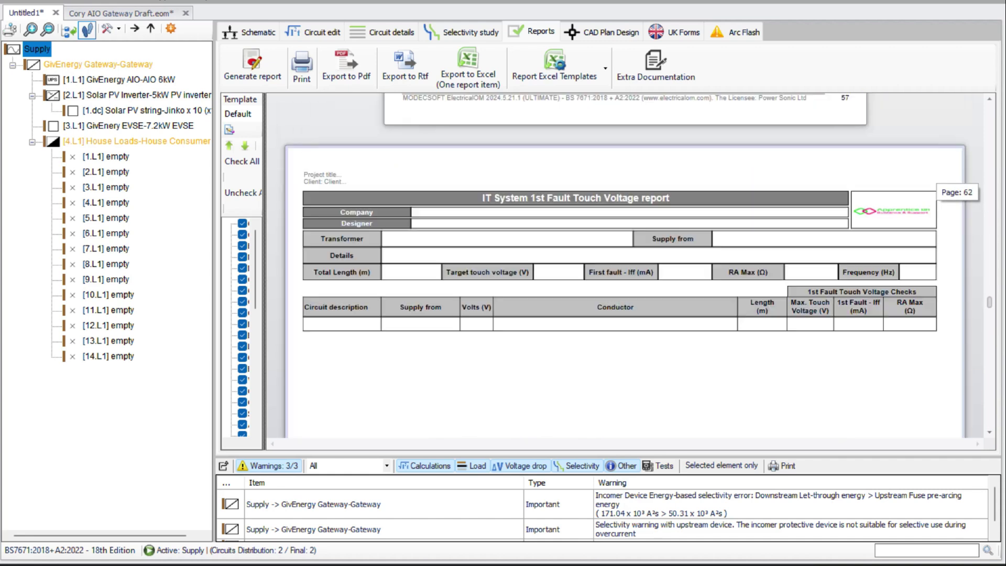
pyautogui.scroll(15, 624, 262)
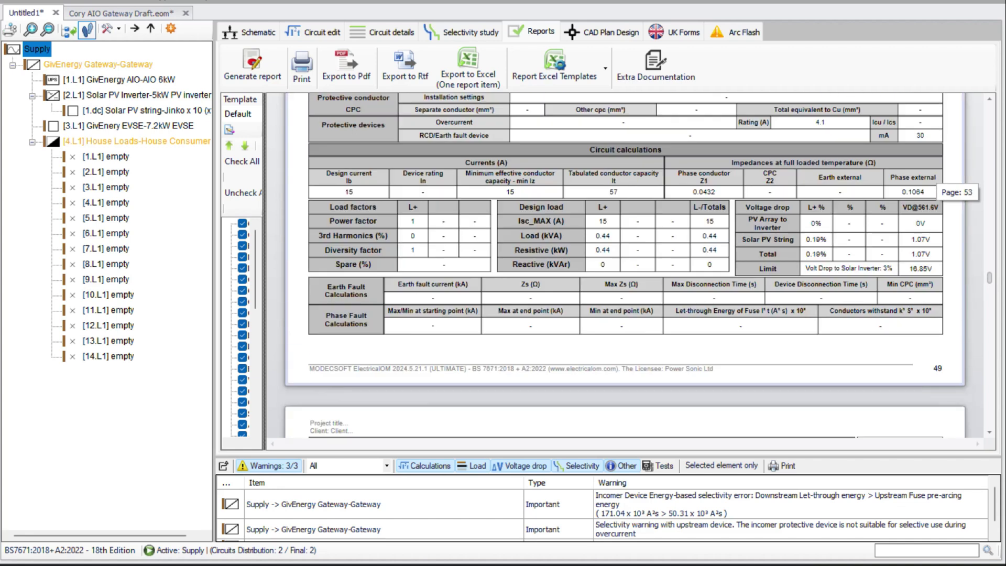
pyautogui.scroll(5, 951, 386)
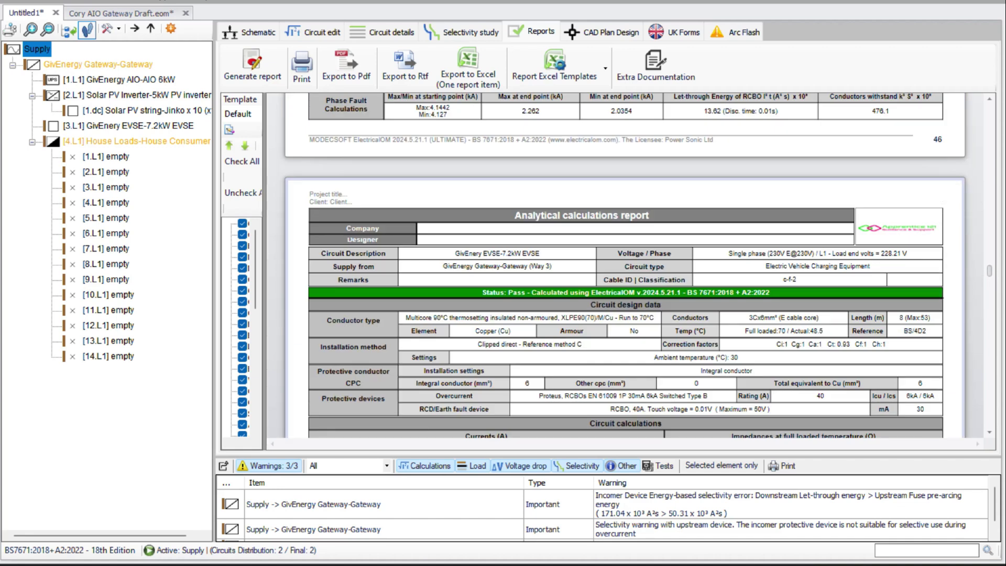
pyautogui.scroll(-4, 624, 262)
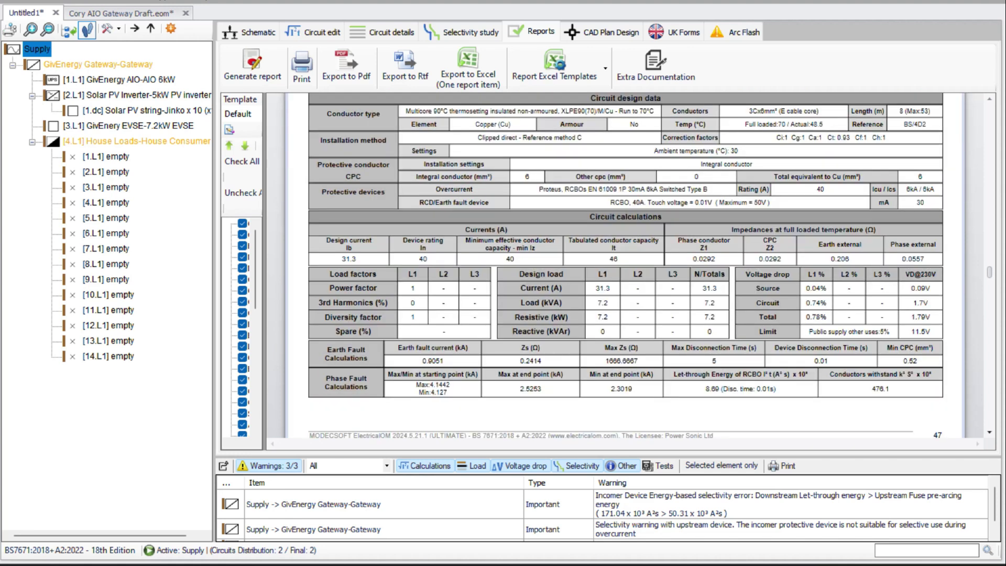
pyautogui.scroll(-20, 624, 262)
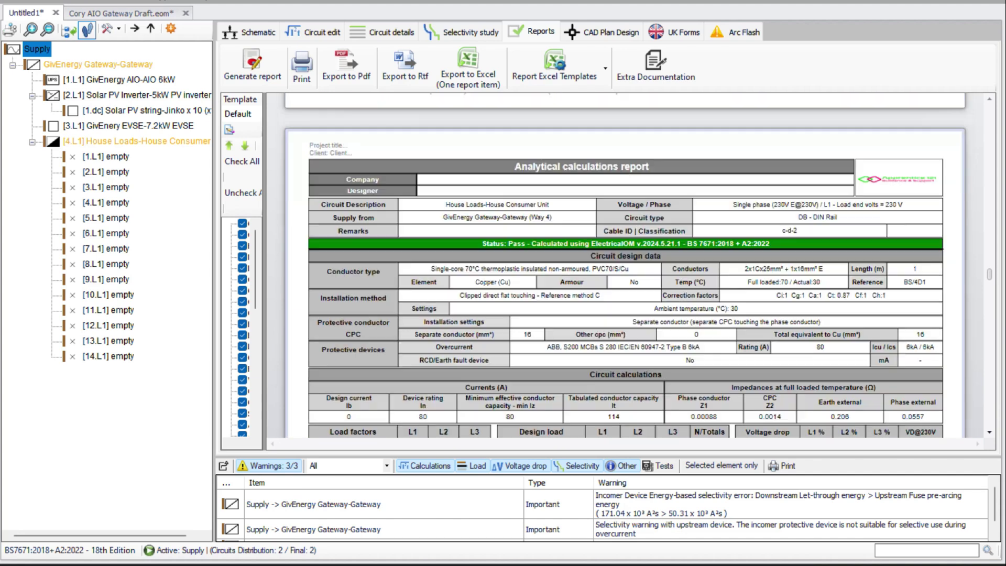
pyautogui.scroll(-20, 624, 262)
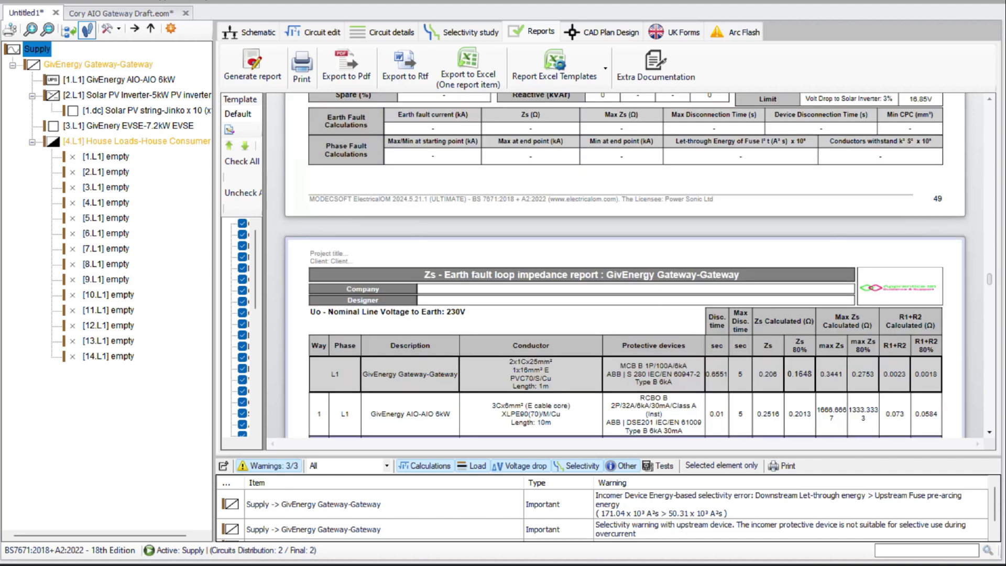
pyautogui.scroll(-10, 624, 262)
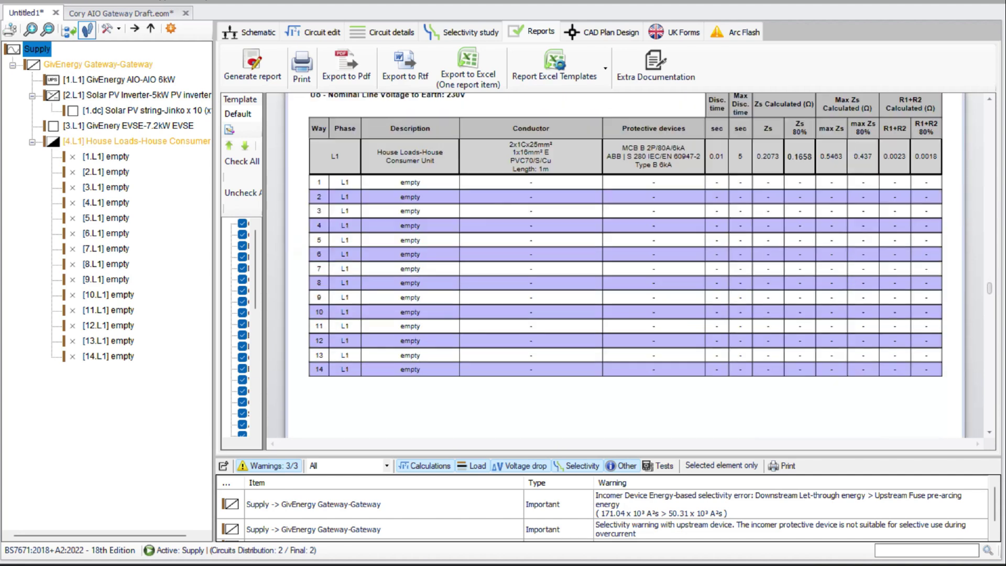
# Examine the selectivity study reports for the supply, Gateway and outgoing circuits, including time-current curves and the energy, overcurrent and earth fault checks.
pyautogui.moveTo(989, 287); pyautogui.dragTo(990, 346)
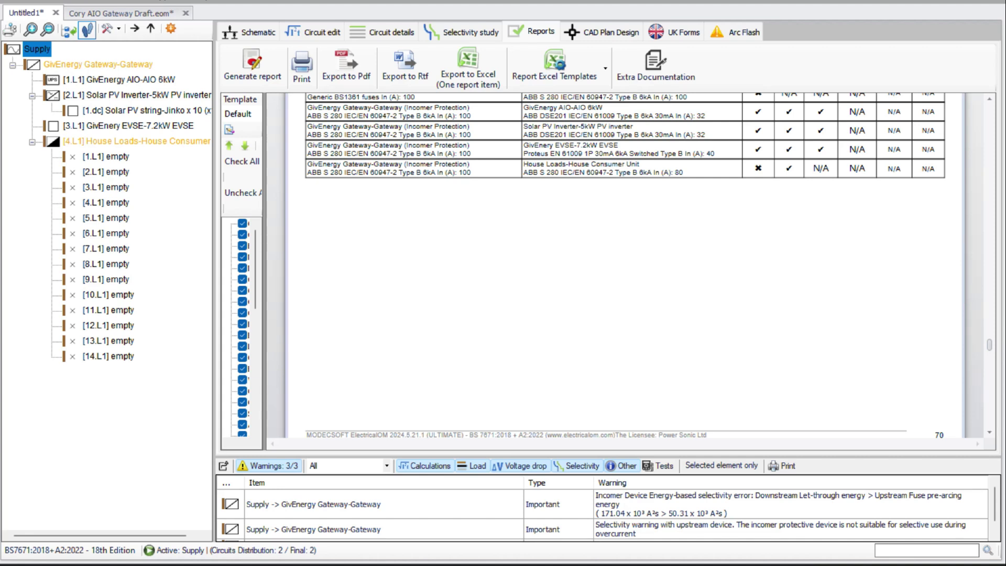
pyautogui.scroll(-8, 624, 262)
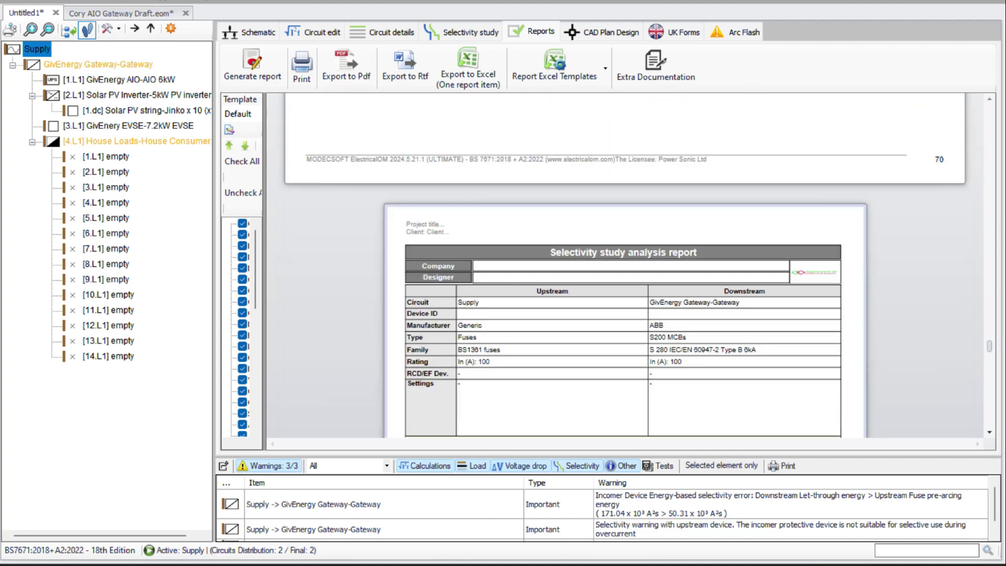
pyautogui.scroll(-3, 623, 265)
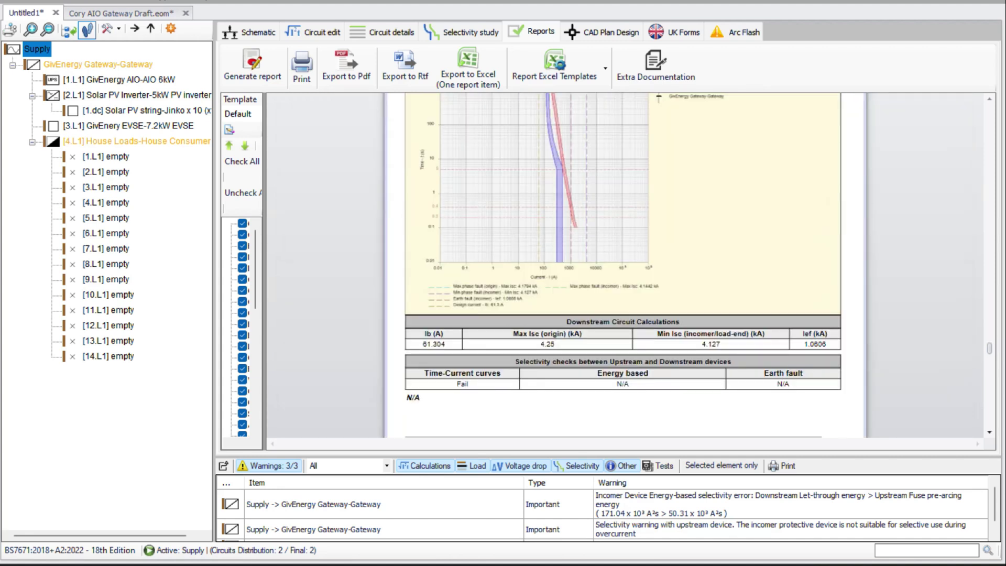
pyautogui.scroll(-10, 623, 265)
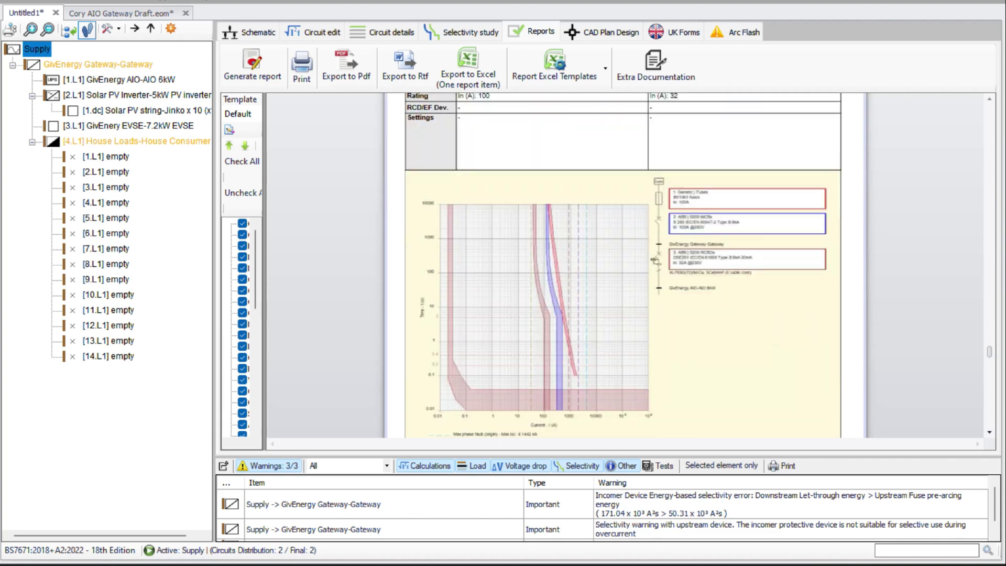
pyautogui.scroll(-3, 624, 262)
pyautogui.scroll(-20, 623, 265)
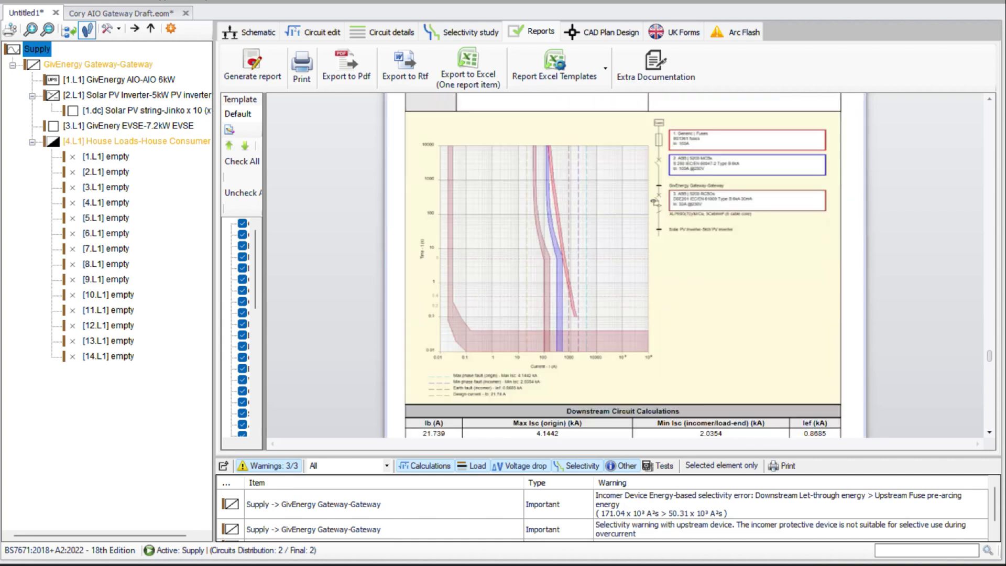
pyautogui.scroll(-3, 624, 265)
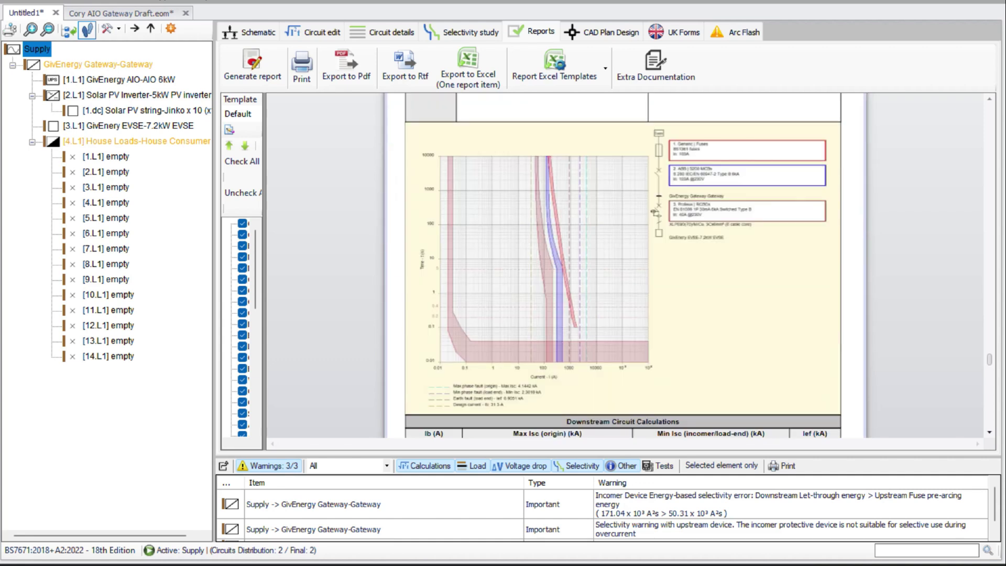
pyautogui.scroll(-6, 624, 266)
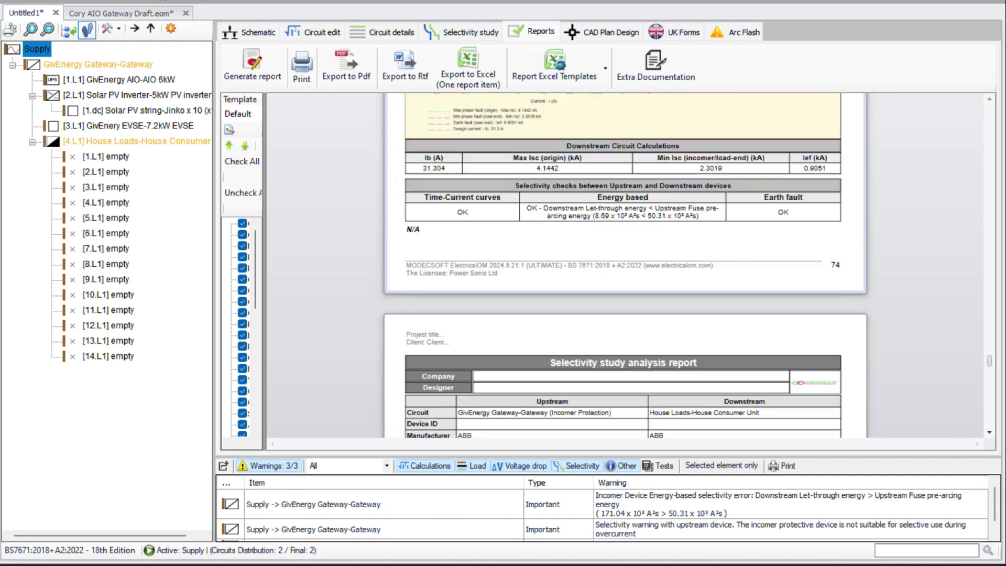
pyautogui.scroll(-20, 624, 266)
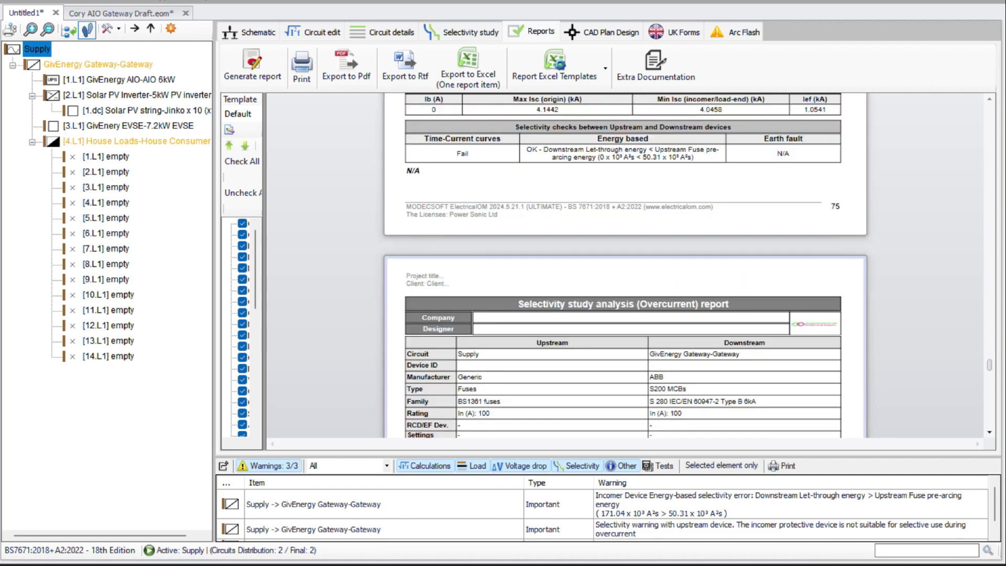
pyautogui.scroll(-2, 624, 266)
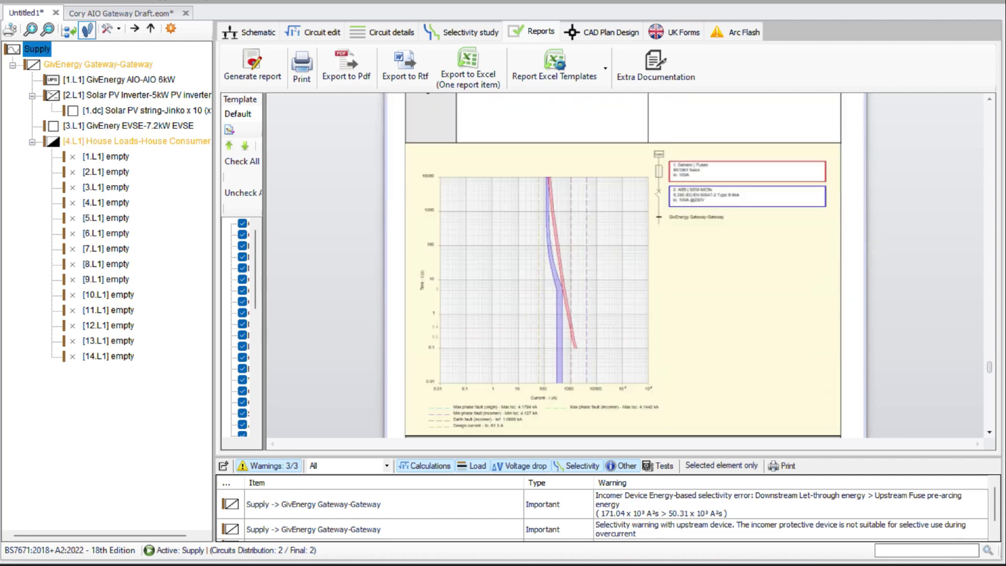
pyautogui.scroll(-15, 624, 266)
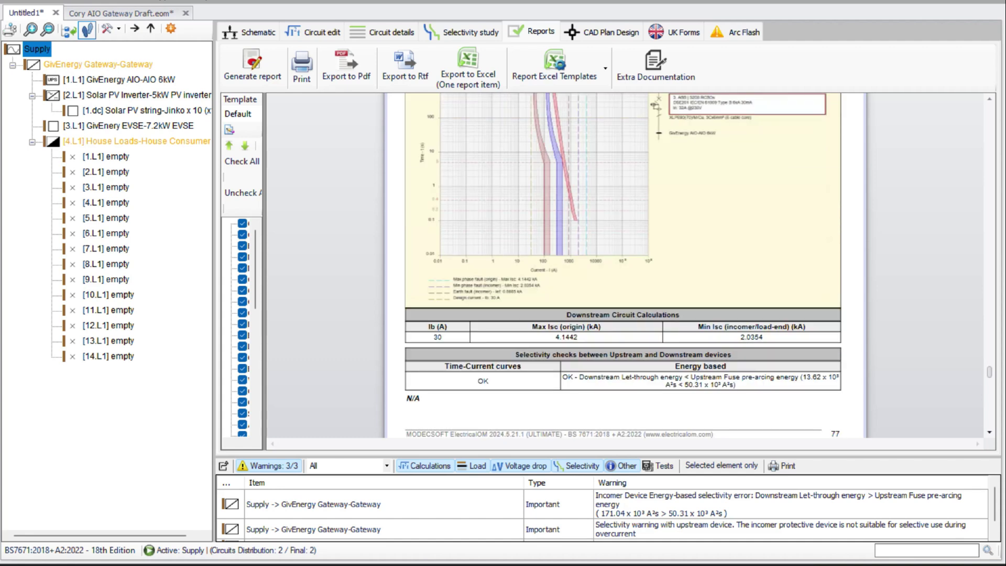
pyautogui.scroll(-20, 624, 266)
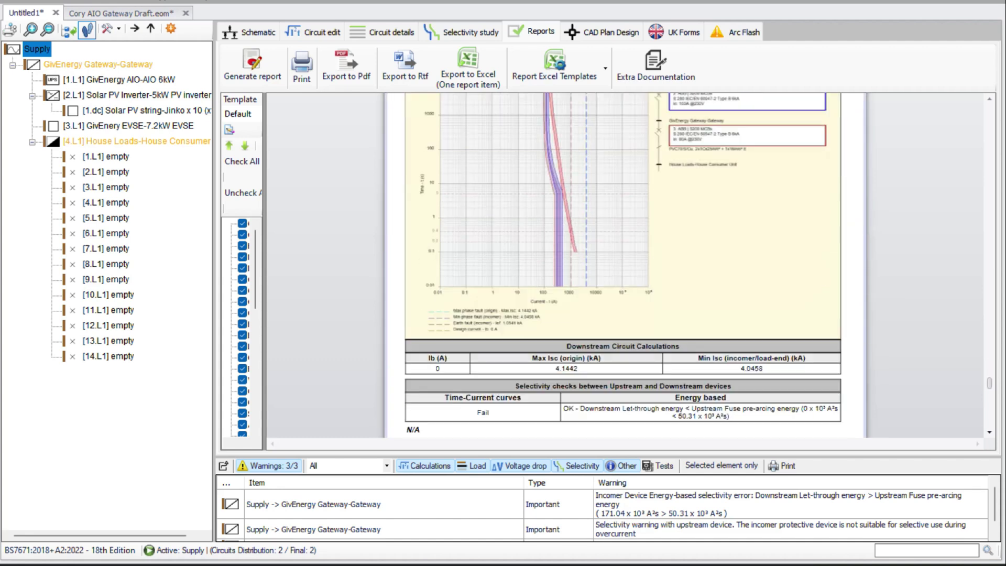
pyautogui.scroll(-20, 624, 265)
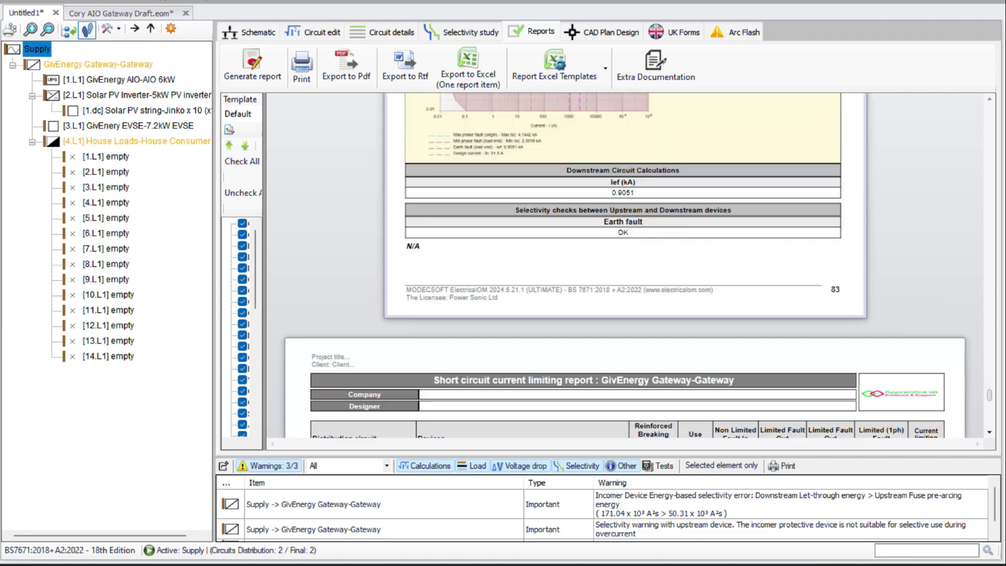
# Review the report's short circuit current limiting section and the schematic diagrams of the supply, Gateway and outgoing circuits.
pyautogui.scroll(-20, 624, 265)
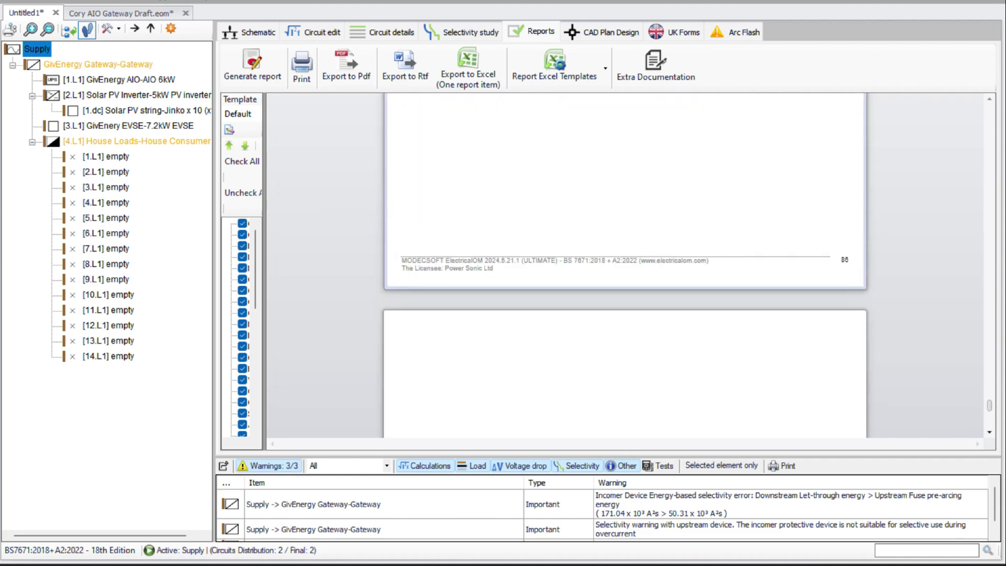
pyautogui.scroll(-10, 624, 266)
pyautogui.scroll(4, 624, 266)
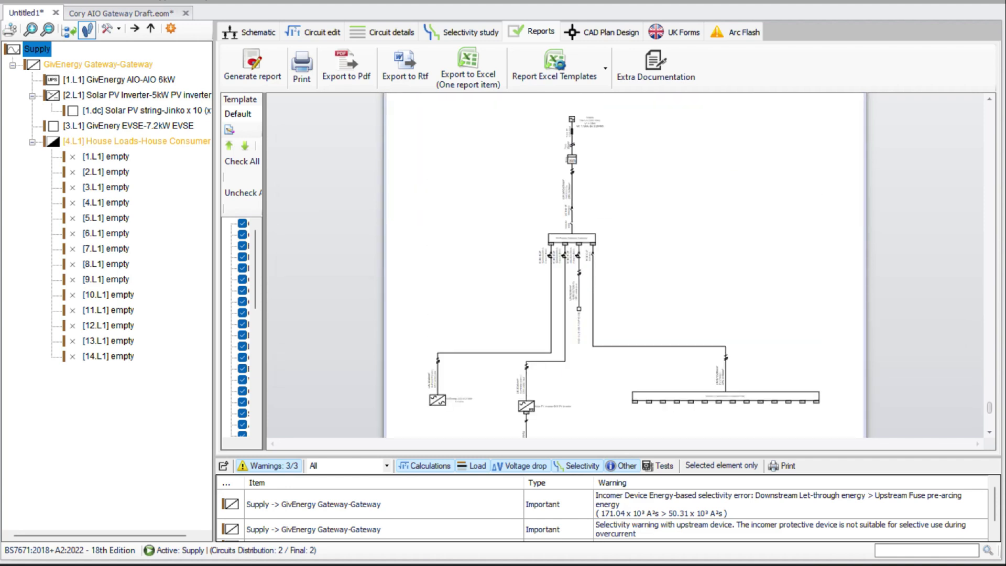
pyautogui.scroll(-10, 624, 265)
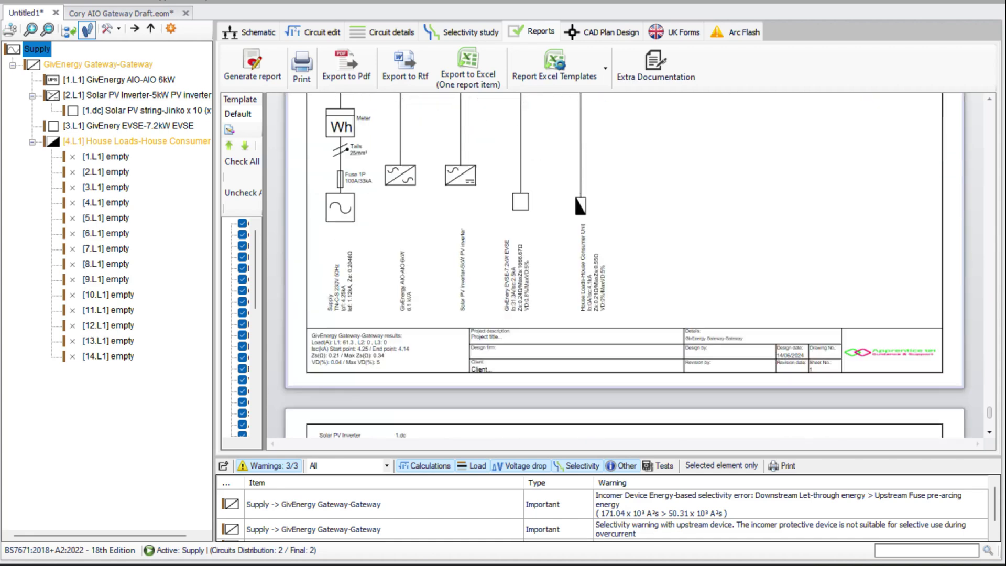
pyautogui.scroll(-15, 624, 266)
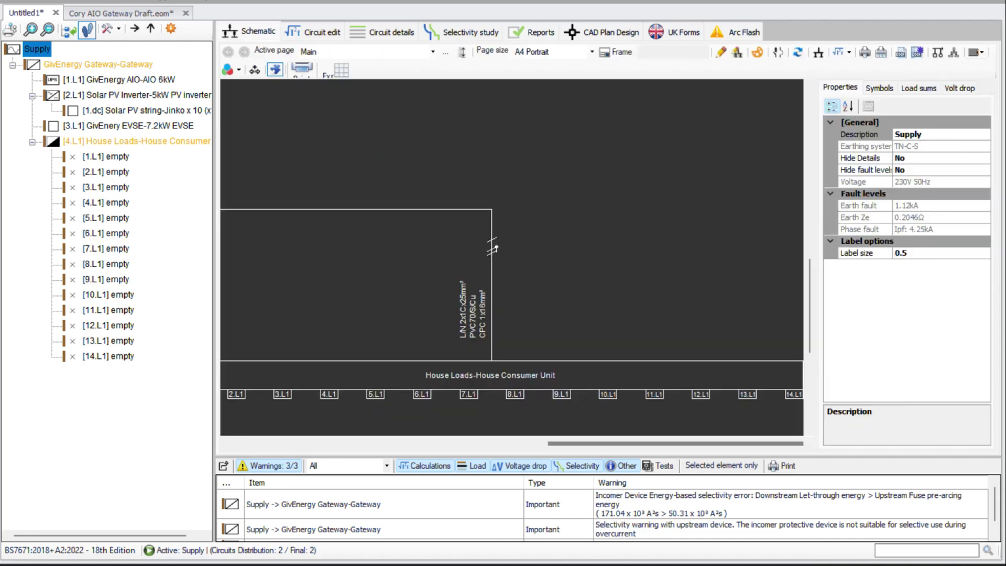
# Return to the installation schematic and examine it from the supply and Gateway down to the AIO, PV inverter, EVSE and House Consumer Unit.
pyautogui.click(252, 32)
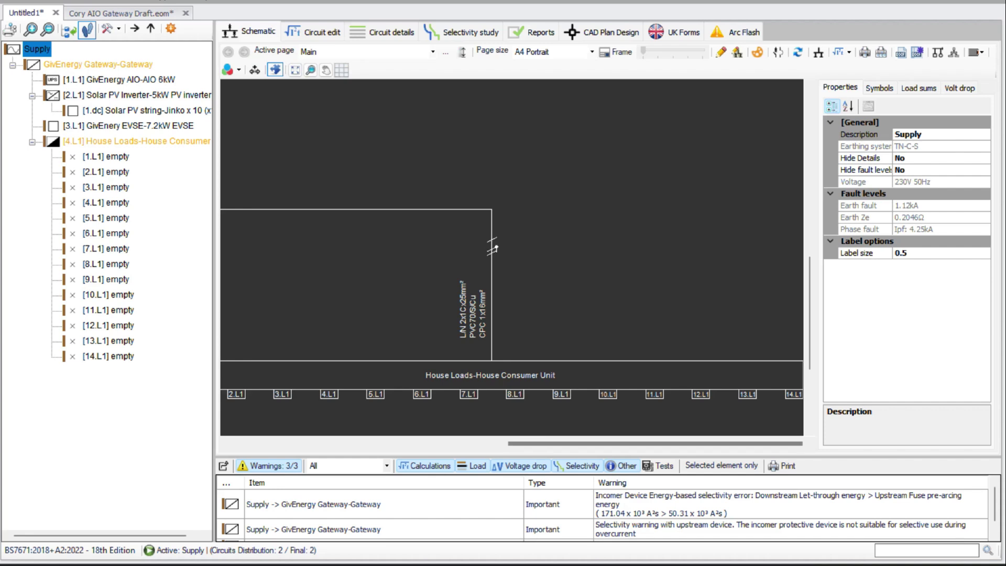
pyautogui.scroll(-6, 543, 120)
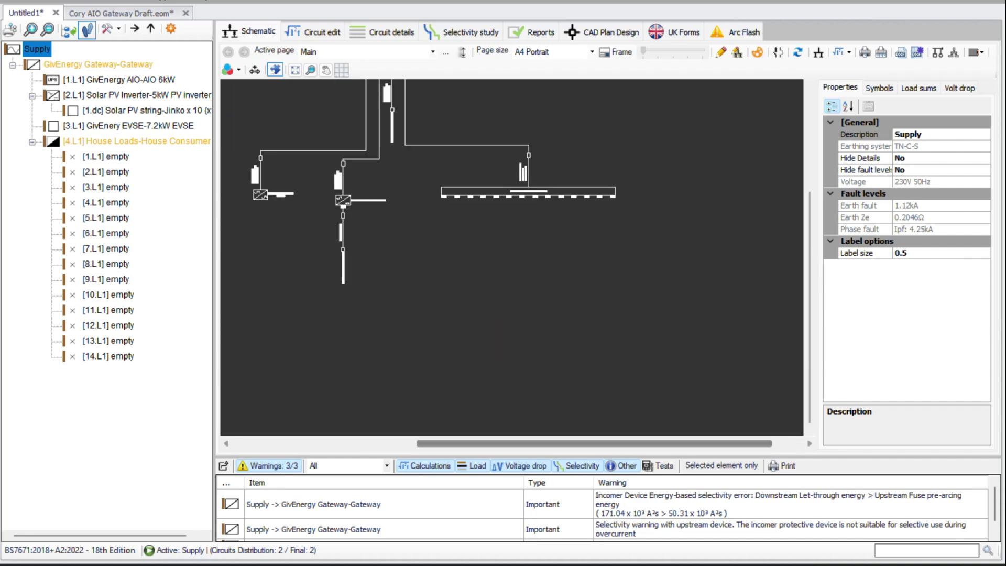
pyautogui.moveTo(595, 444); pyautogui.dragTo(466, 444)
pyautogui.moveTo(810, 307); pyautogui.dragTo(810, 207)
pyautogui.scroll(2, 644, 164)
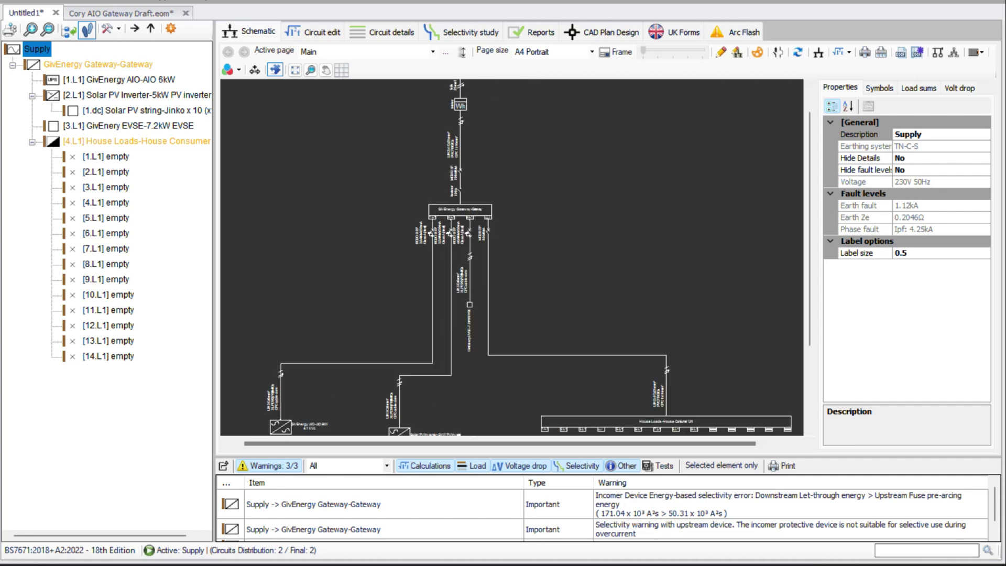
pyautogui.moveTo(810, 229); pyautogui.dragTo(810, 208)
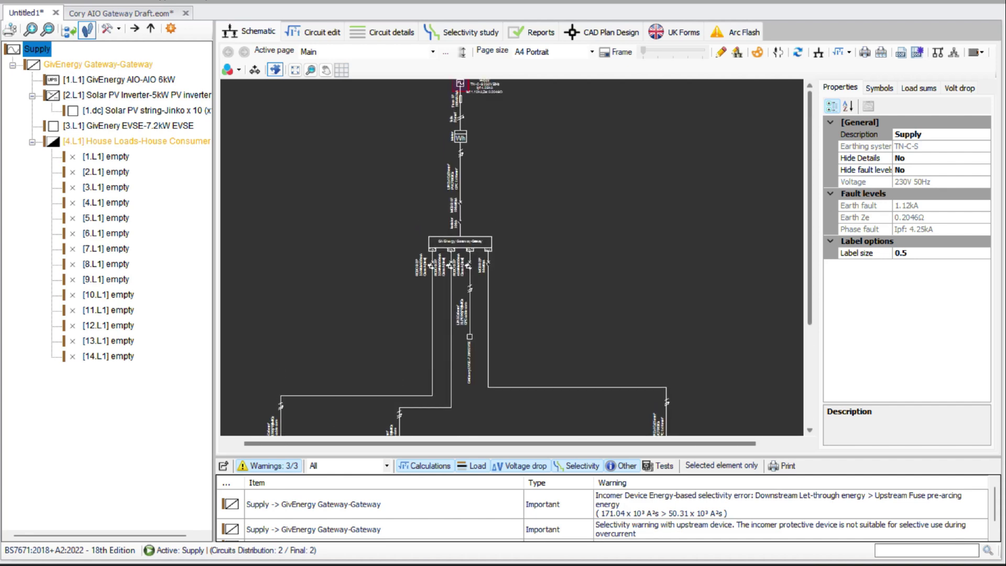
pyautogui.scroll(-3, 511, 257)
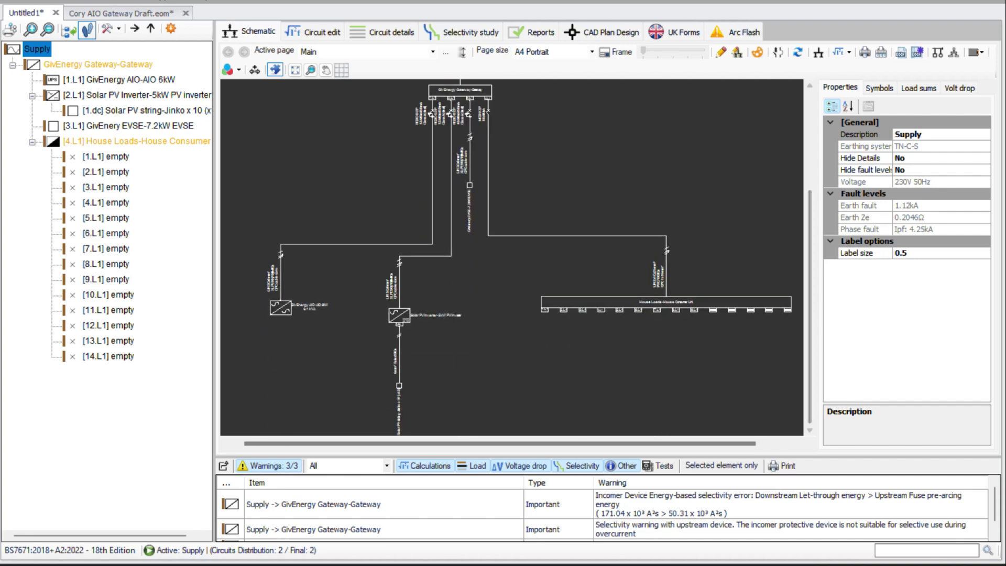